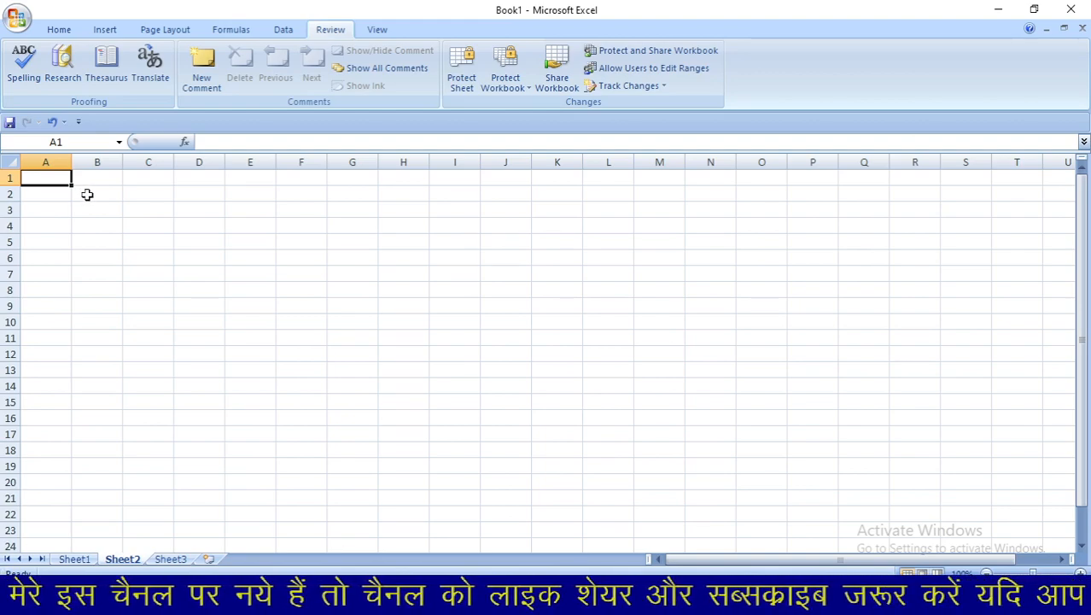
- Cycle through the Home, Insert, Page Layout, Formulas and Data ribbon tabs
left_click(63, 32)
left_click(98, 32)
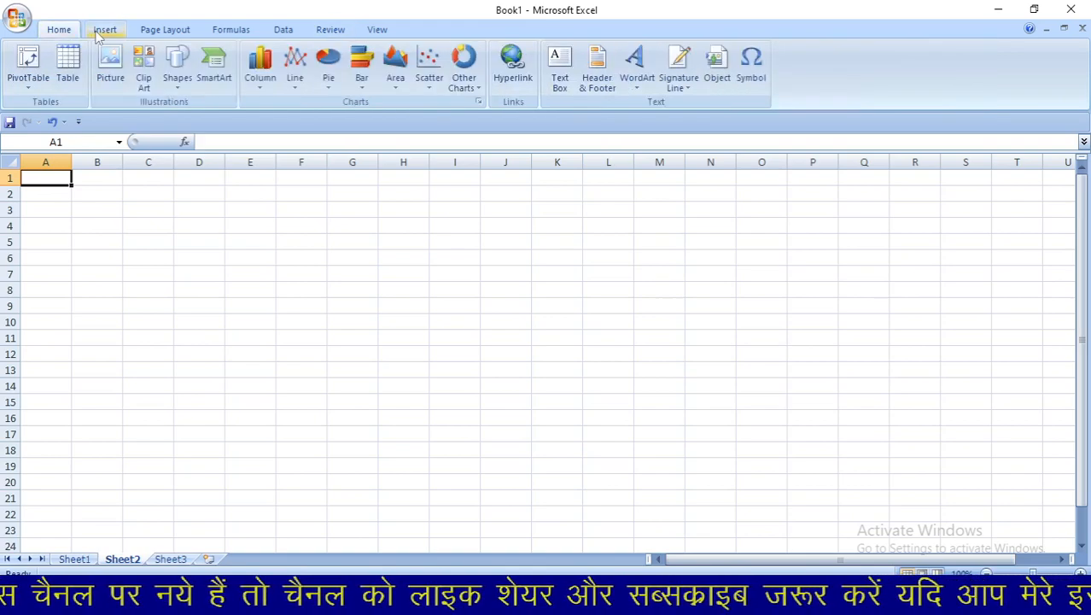
left_click(157, 31)
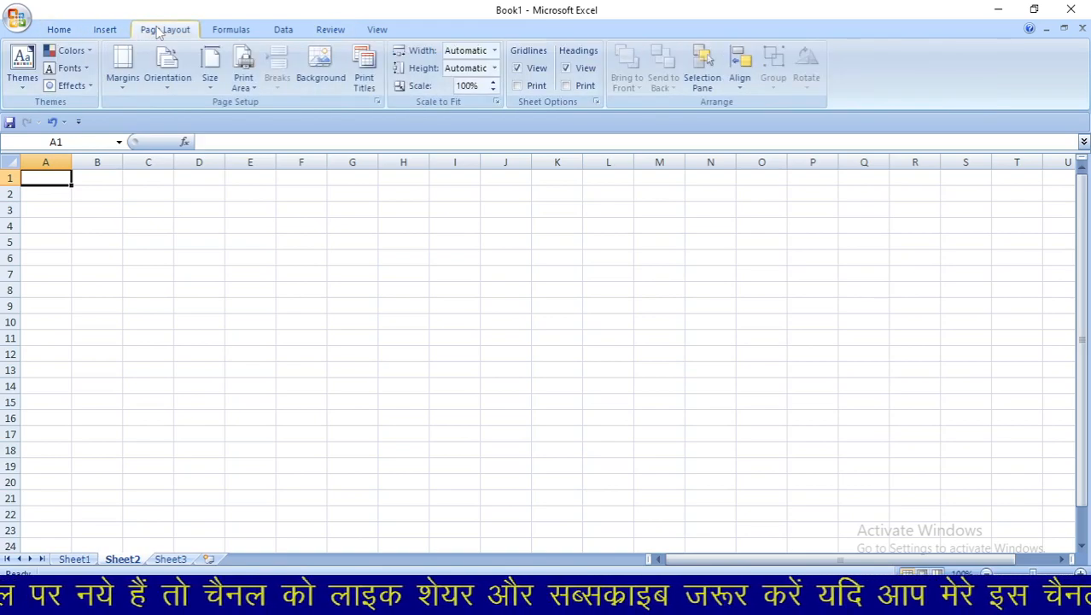
left_click(243, 30)
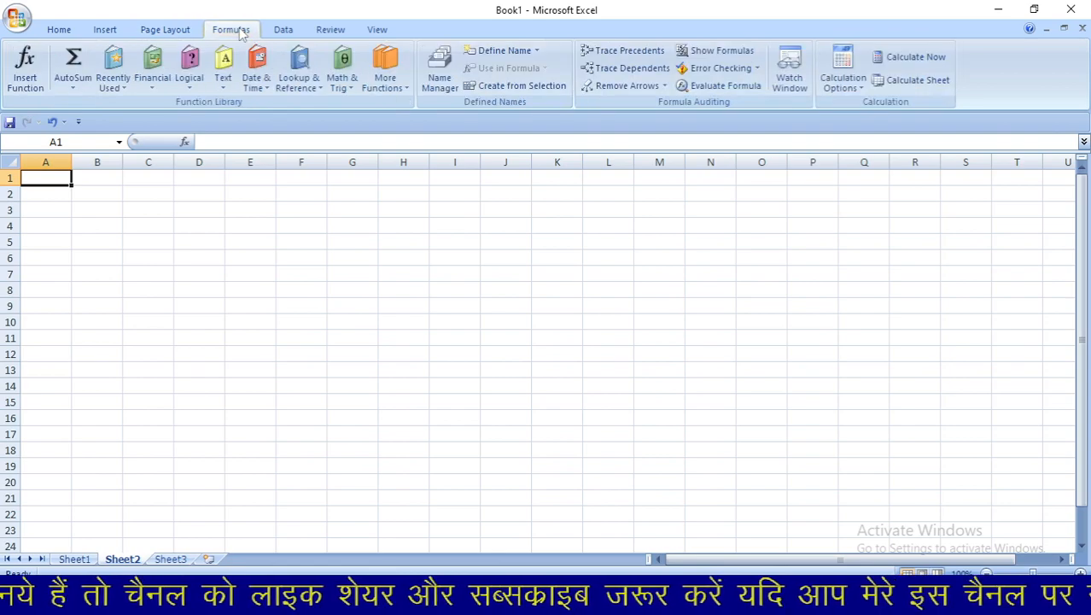
left_click(280, 33)
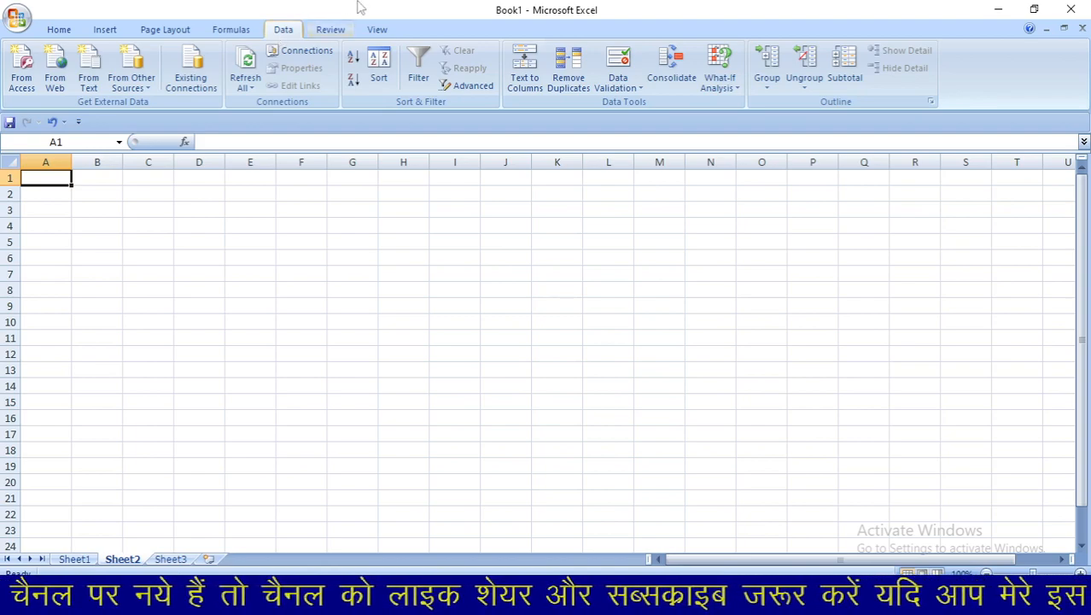
- Show the Review ribbon with its proofing, comment and protection commands
left_click(330, 30)
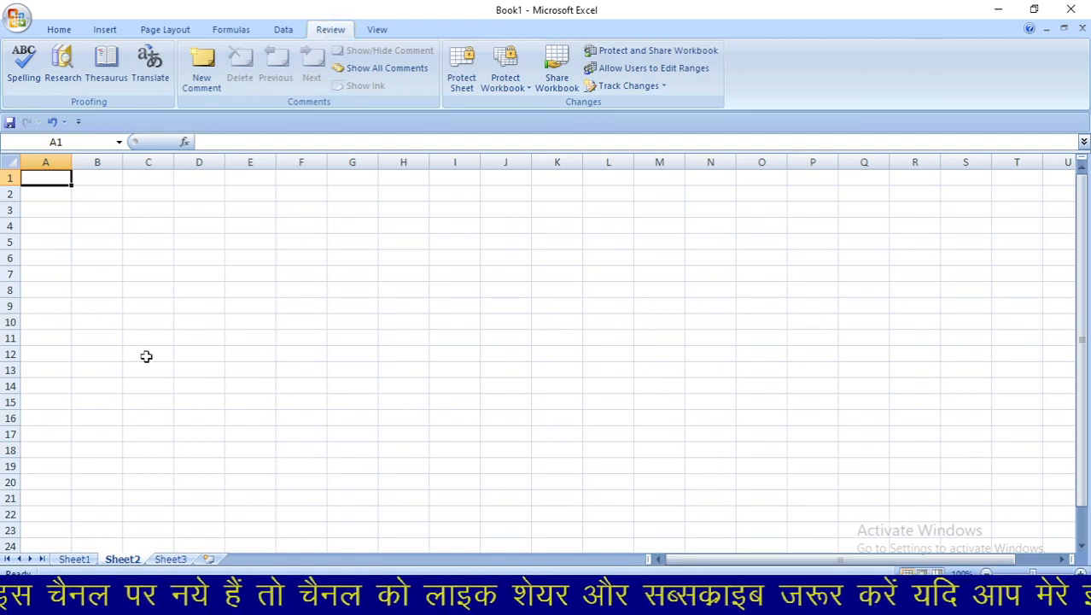
- Switch to Sheet1, showing the 10-student marks table and the 'what is compter' note
left_click(74, 559)
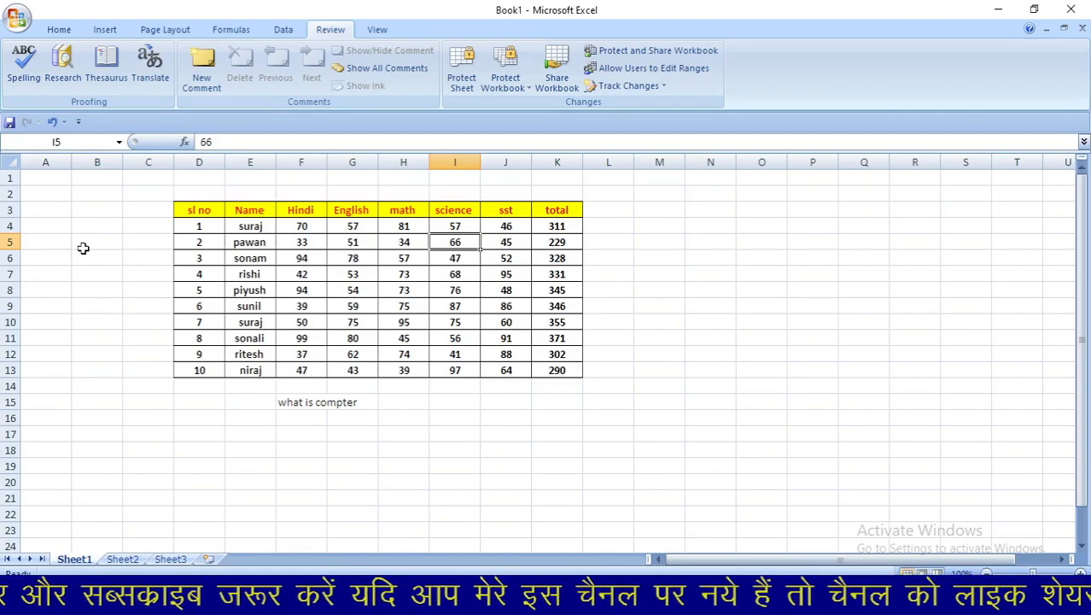
- Cancel an initial spelling check, then spell-check F15's note 'what is compter'
left_click(25, 77)
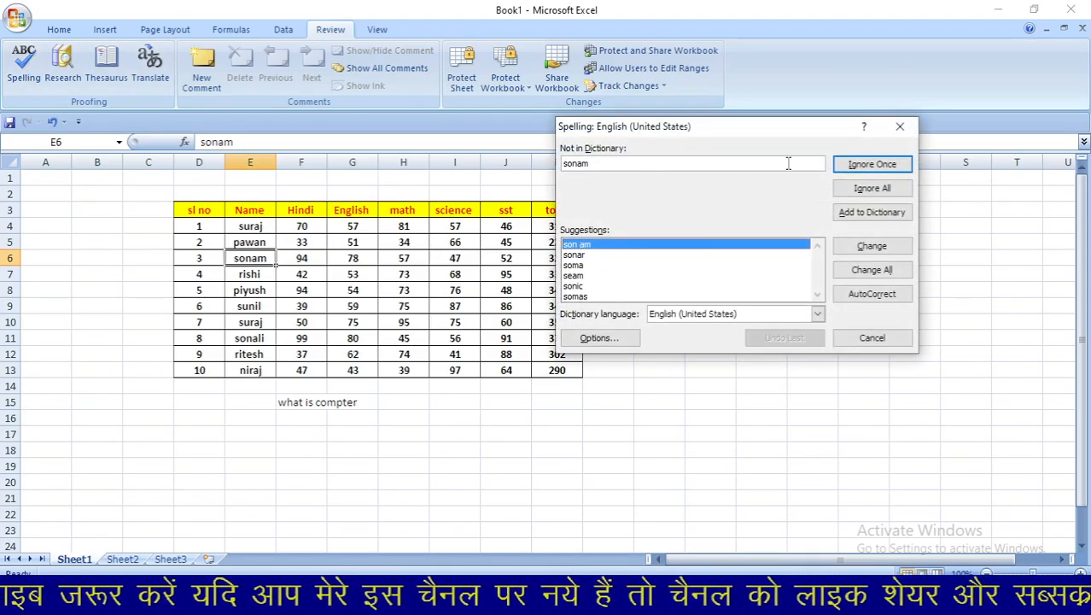
left_click(900, 127)
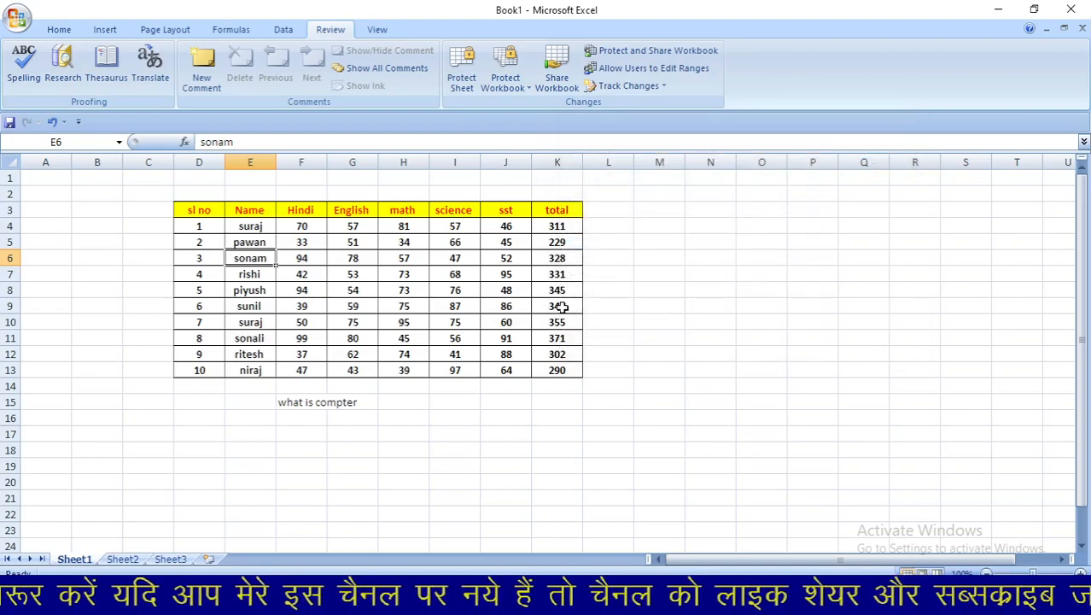
left_click(315, 403)
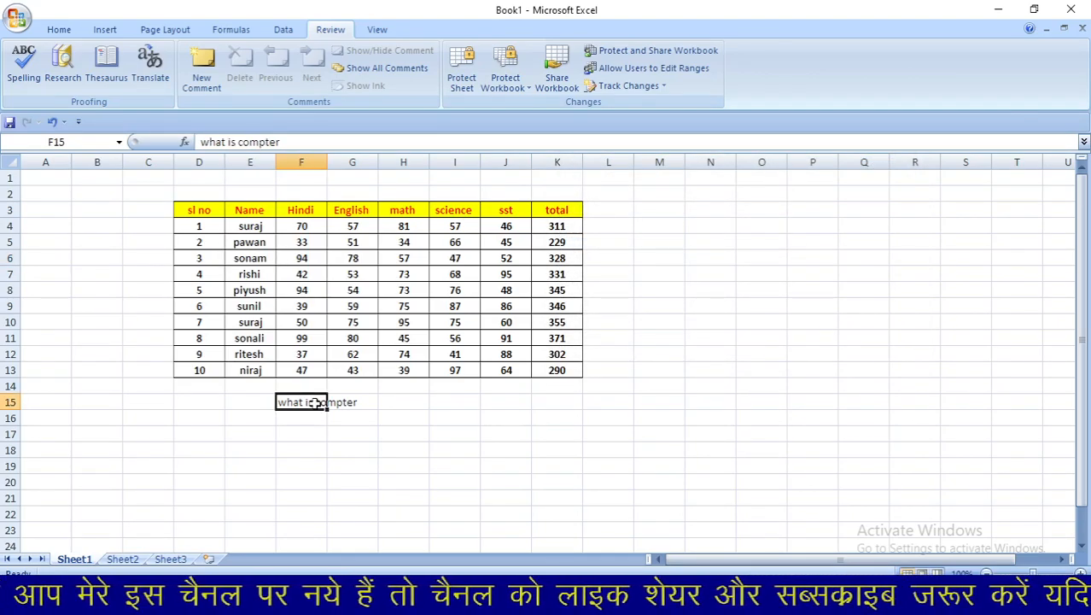
left_click(24, 67)
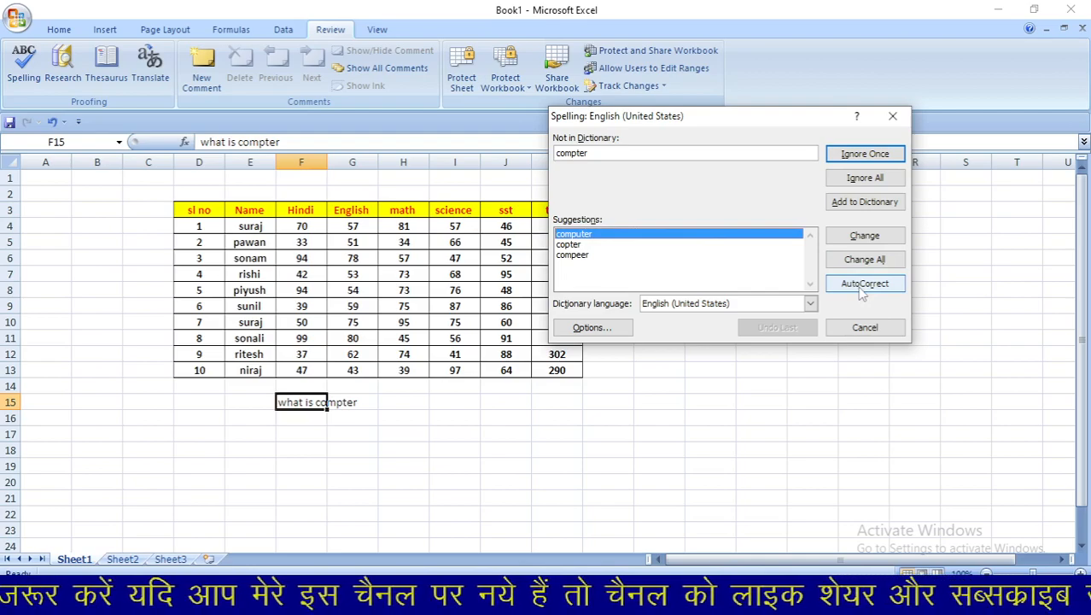
- Correct 'compter' to 'computer' and finish the spelling check
left_click(865, 238)
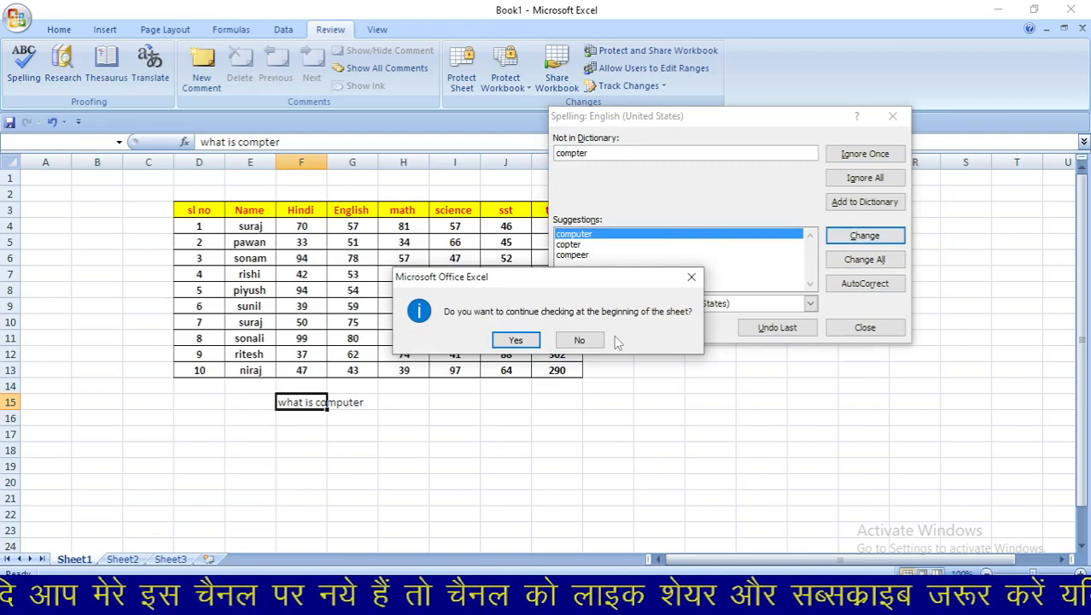
left_click(515, 340)
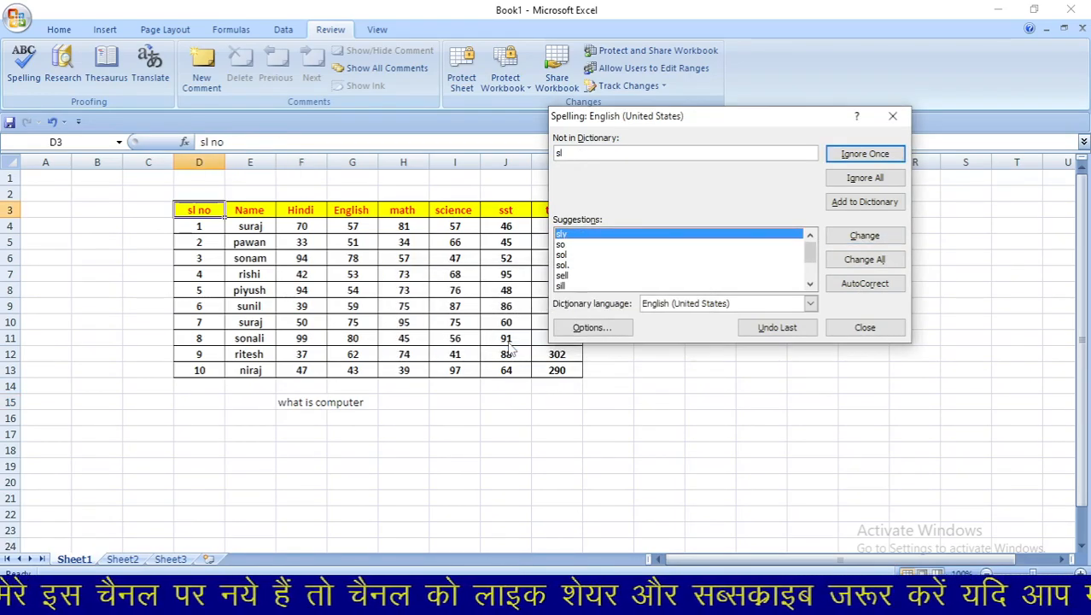
left_click(862, 328)
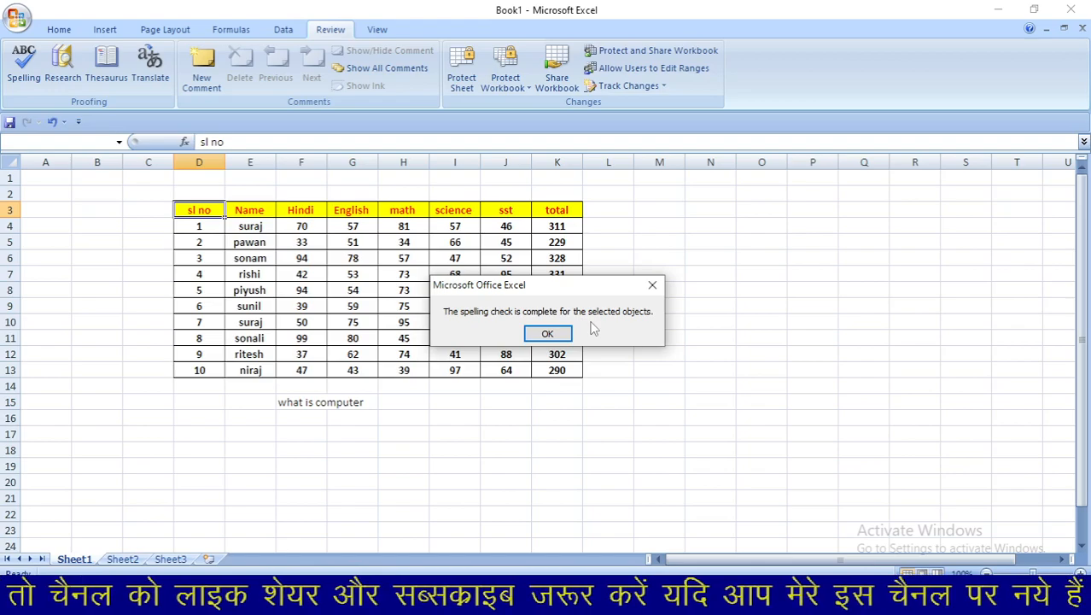
left_click(554, 333)
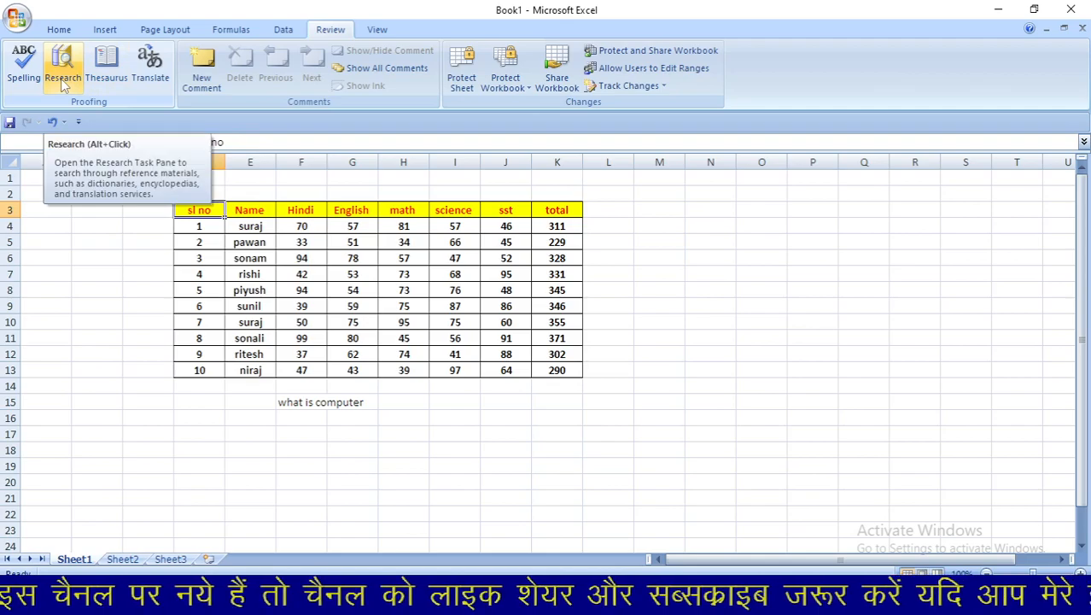
left_click(62, 83)
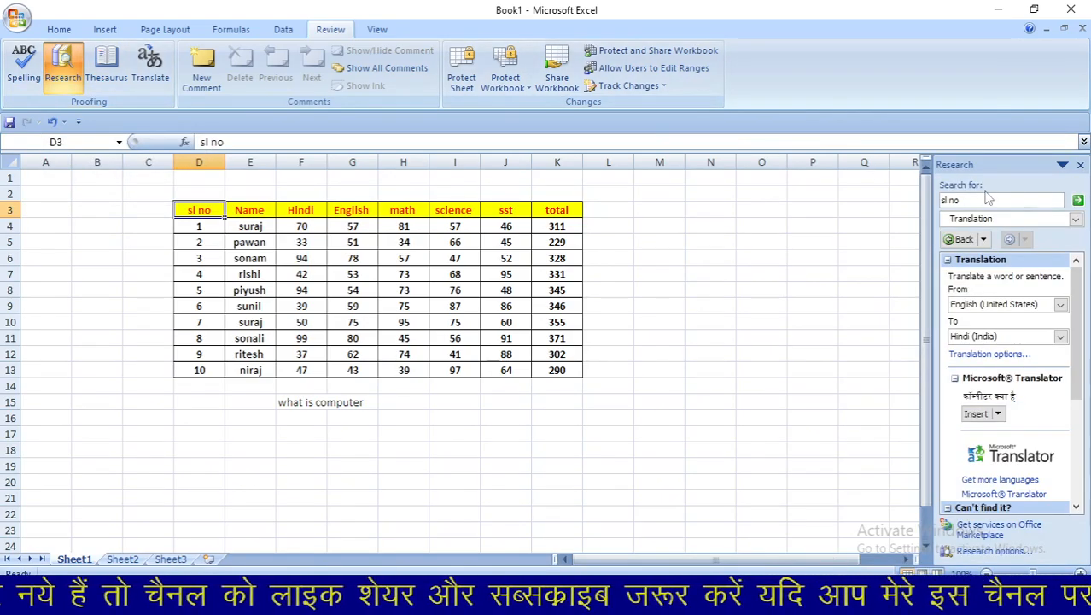
left_click(1081, 167)
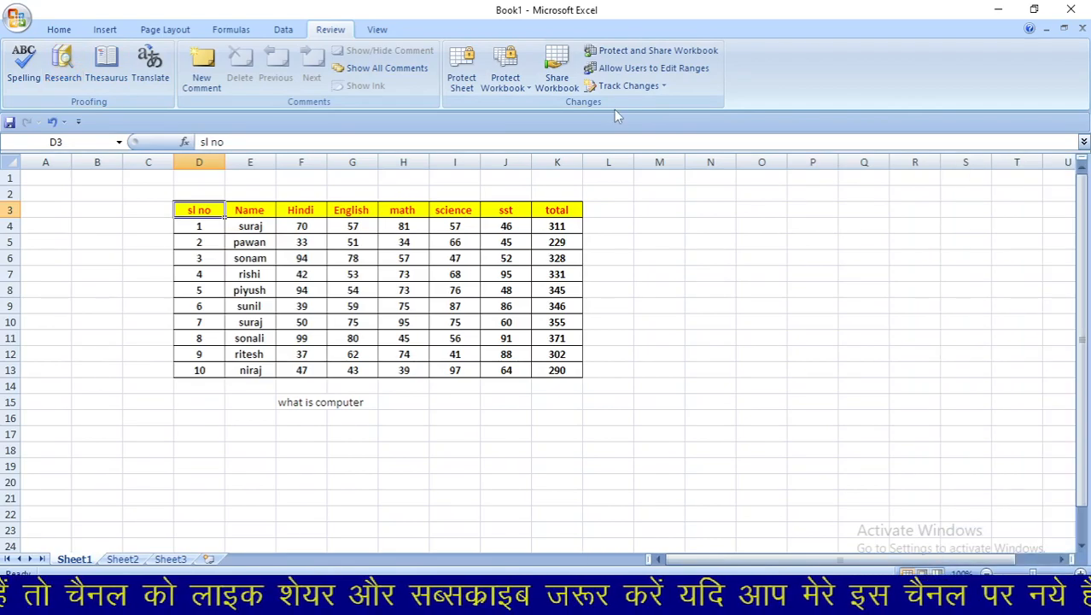
left_click(90, 85)
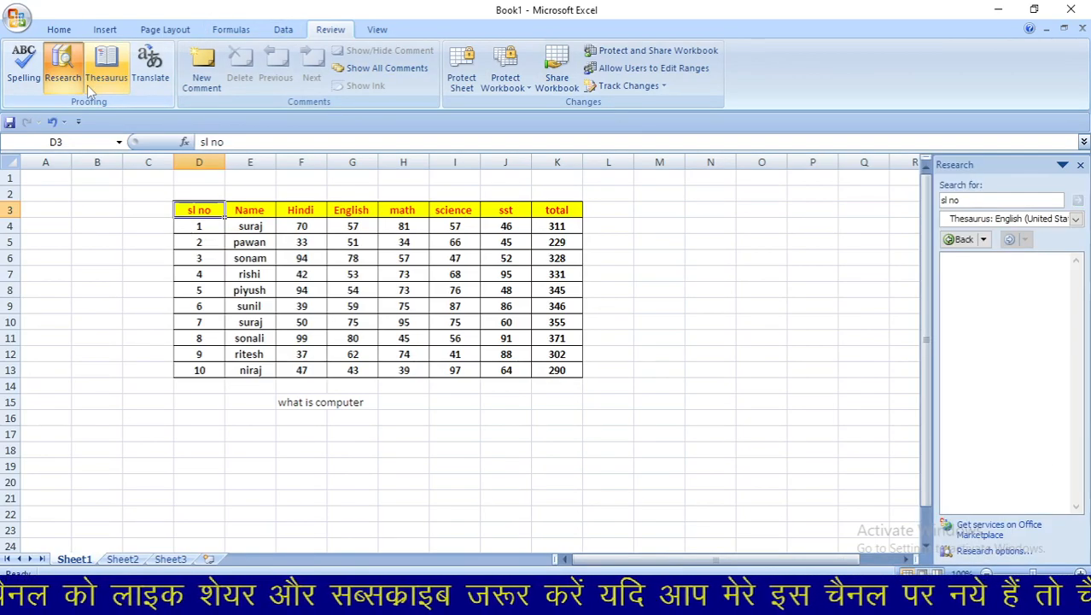
left_click(1080, 166)
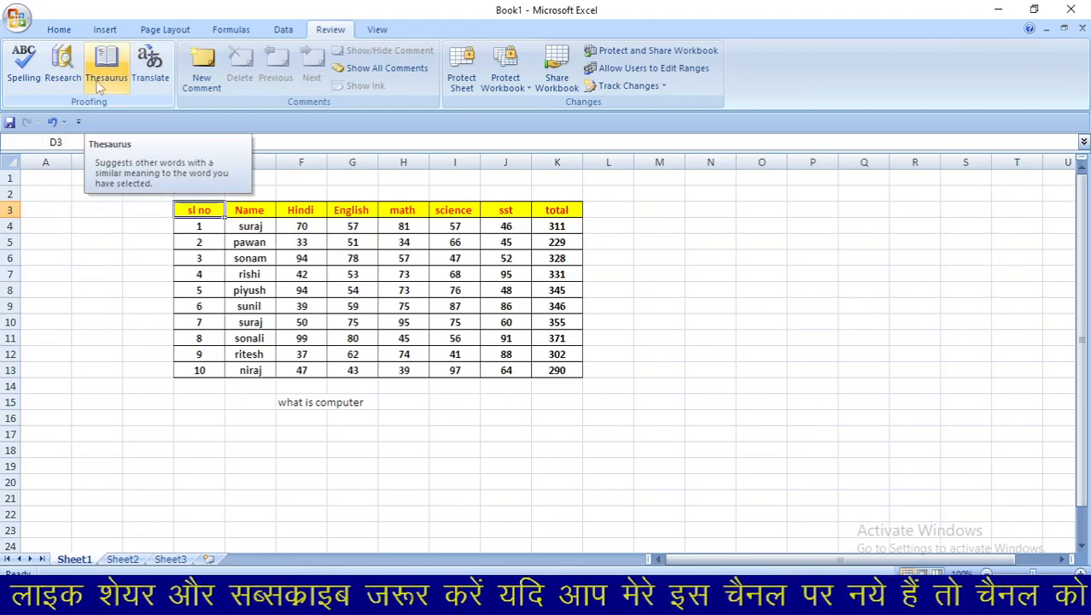
left_click(66, 75)
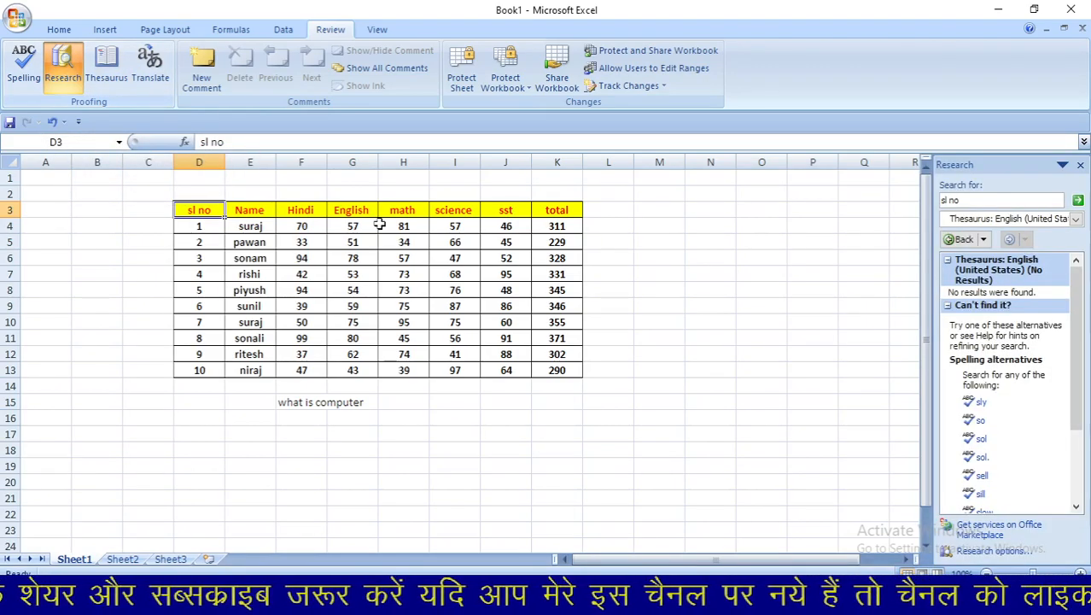
left_click(979, 202)
key("BackSpace")
key("BackSpace")
key("BackSpace")
key("BackSpace")
key("BackSpace")
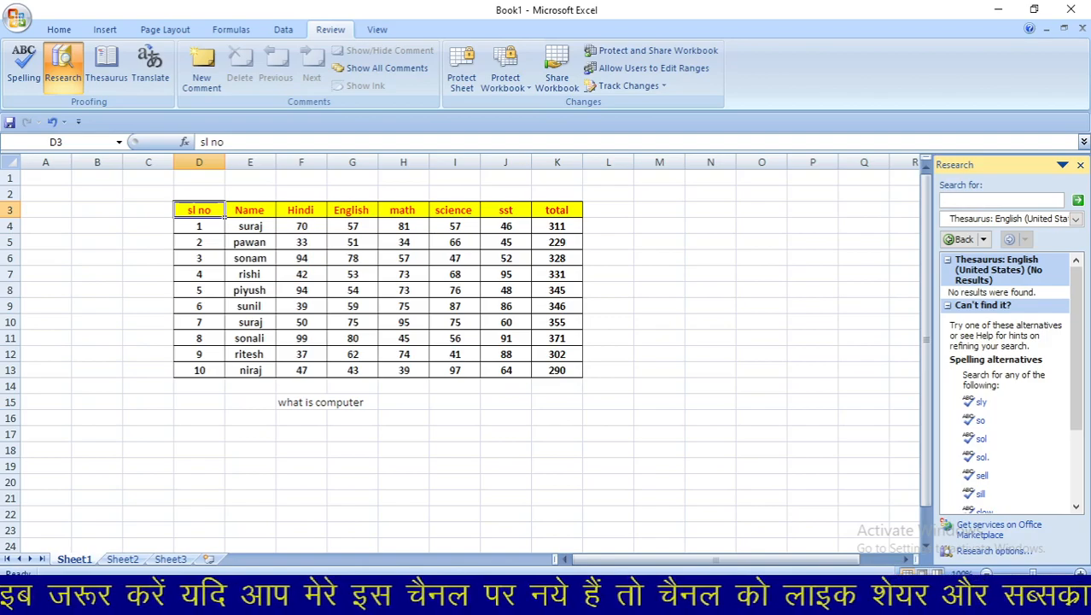
type("tea")
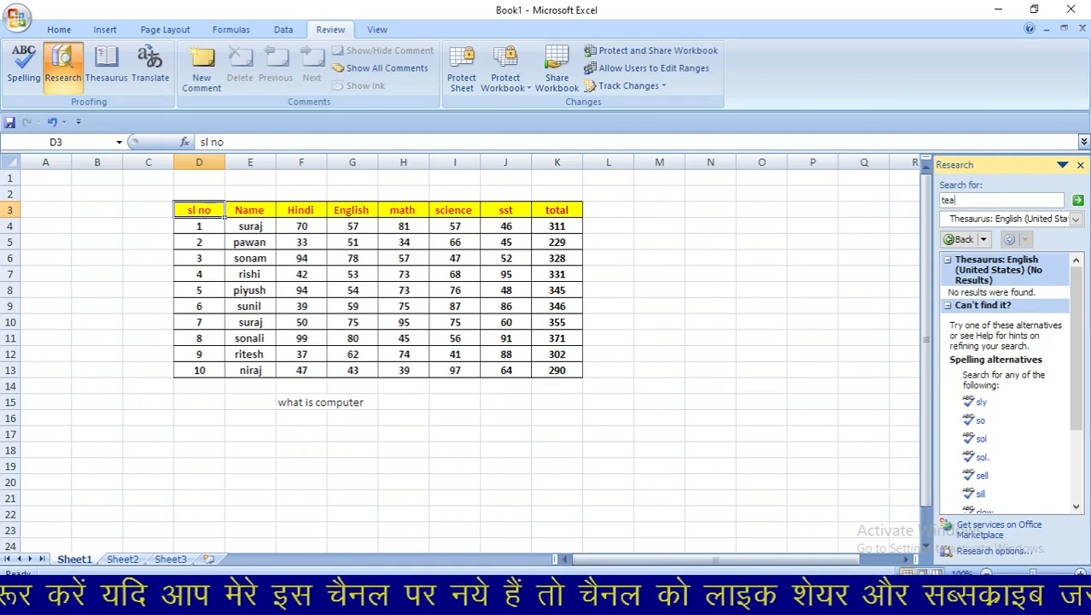
type("cher")
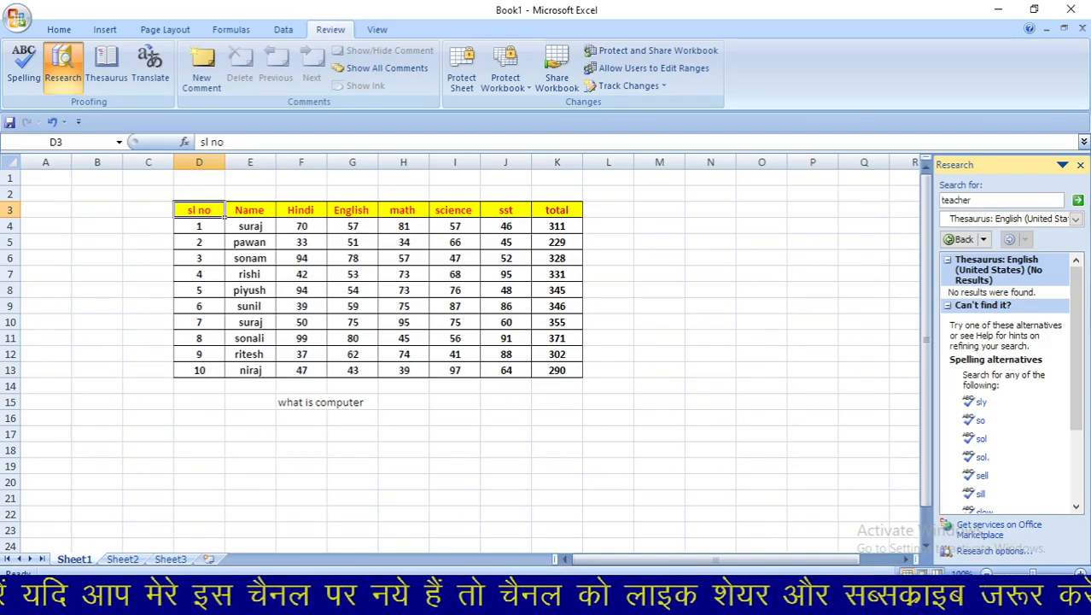
key("Return")
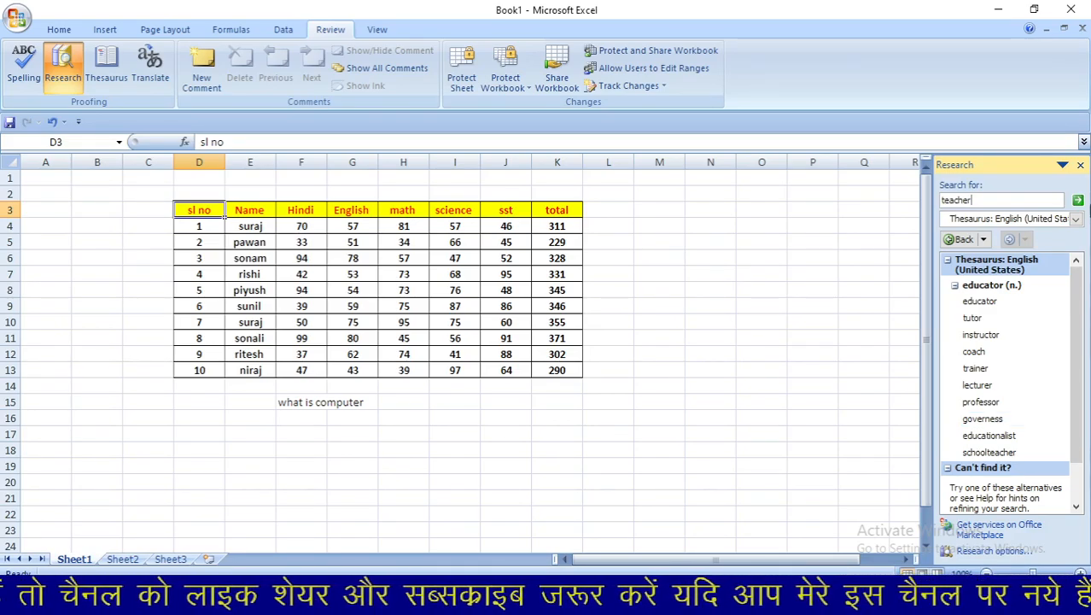
left_click(1080, 166)
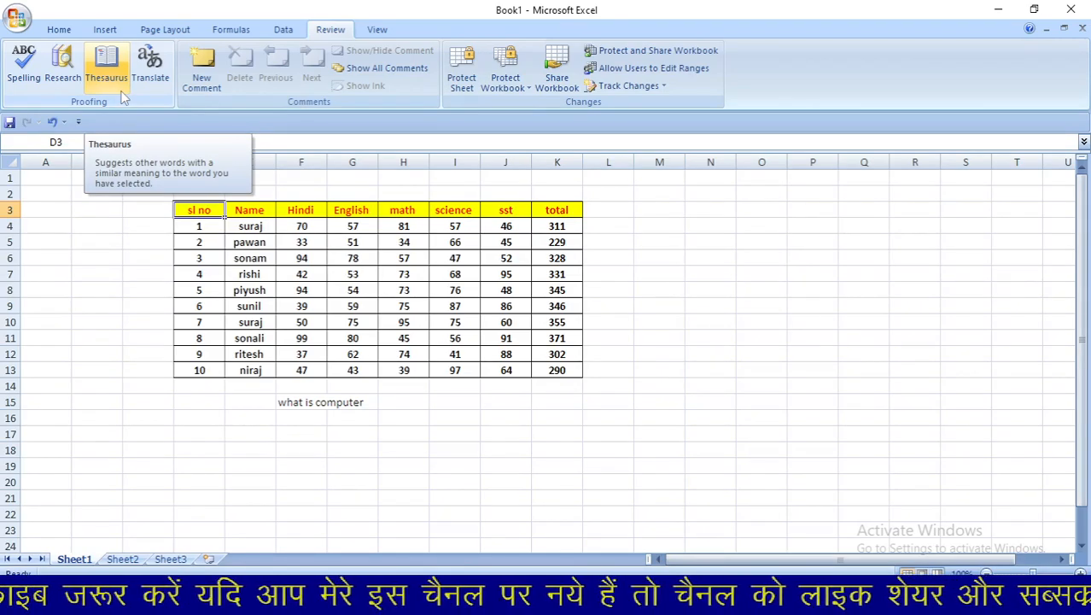
- Try a Research translation lookup on 'sl no', then close the pane
left_click(118, 84)
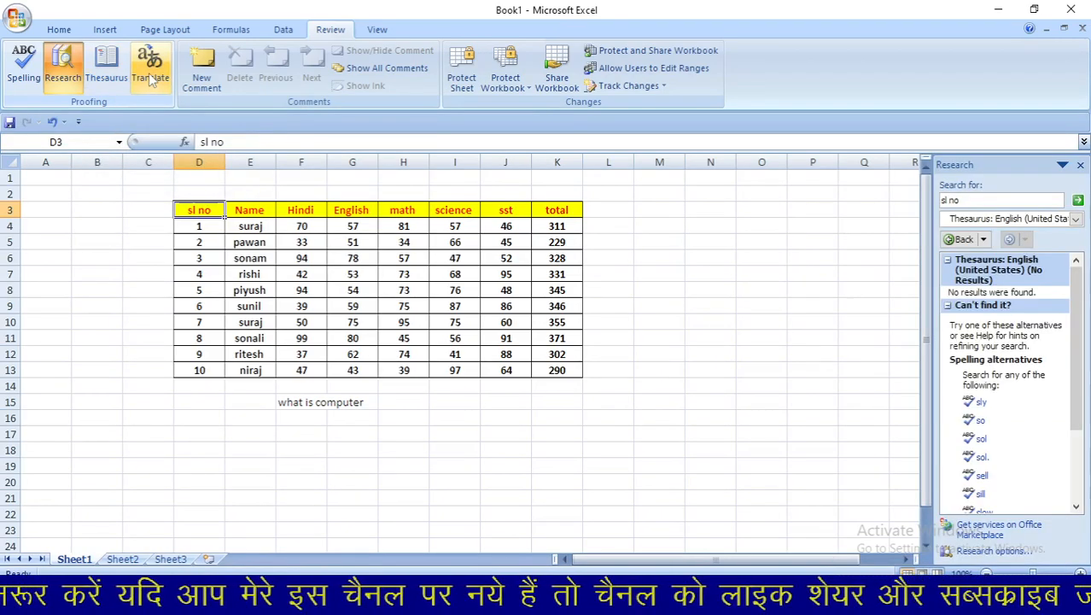
left_click(151, 77)
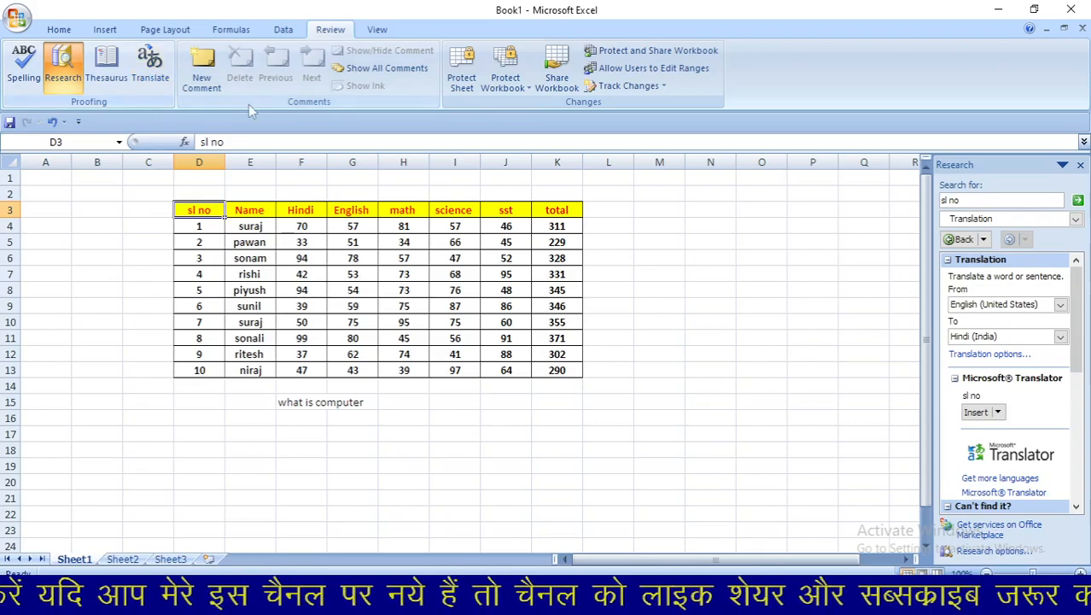
left_click(1080, 165)
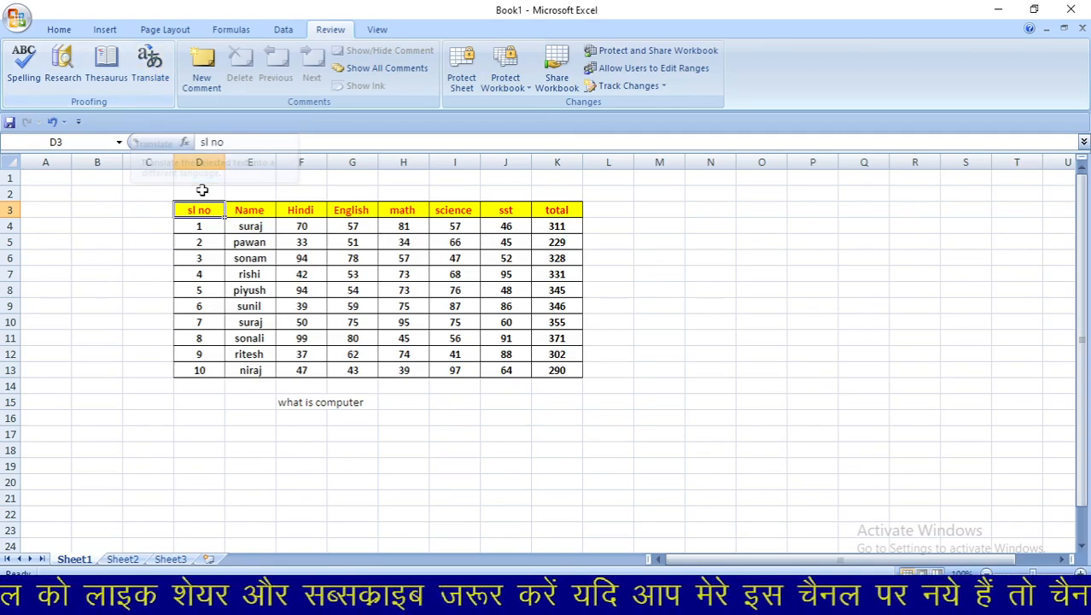
- Translate F15's 'what is computer' to Hindi (India), inserting 'कंप्यूटर क्या है' into the cell
left_click(318, 405)
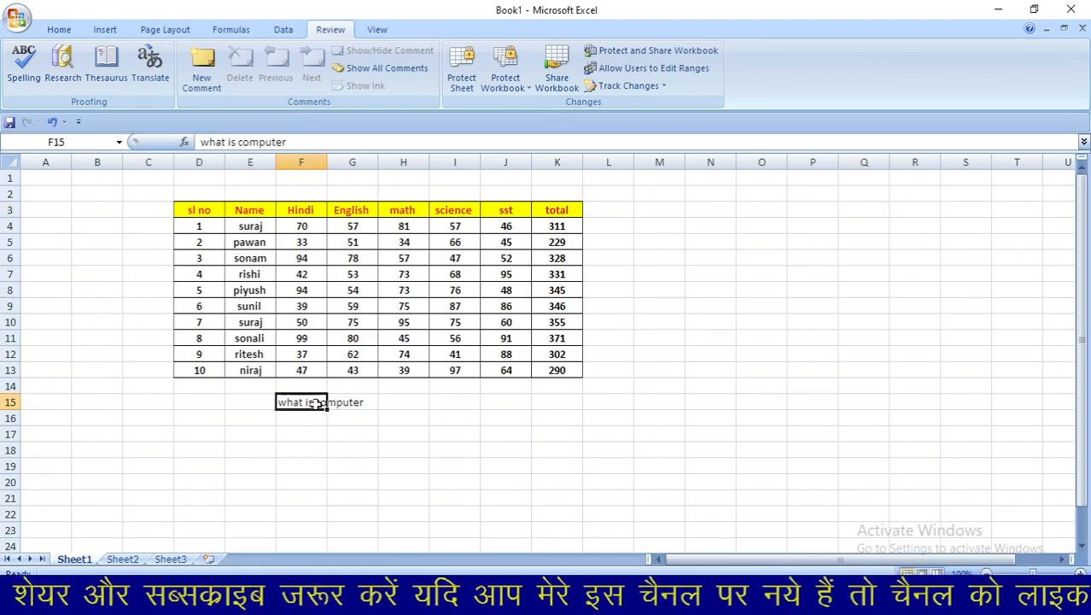
left_click(162, 73)
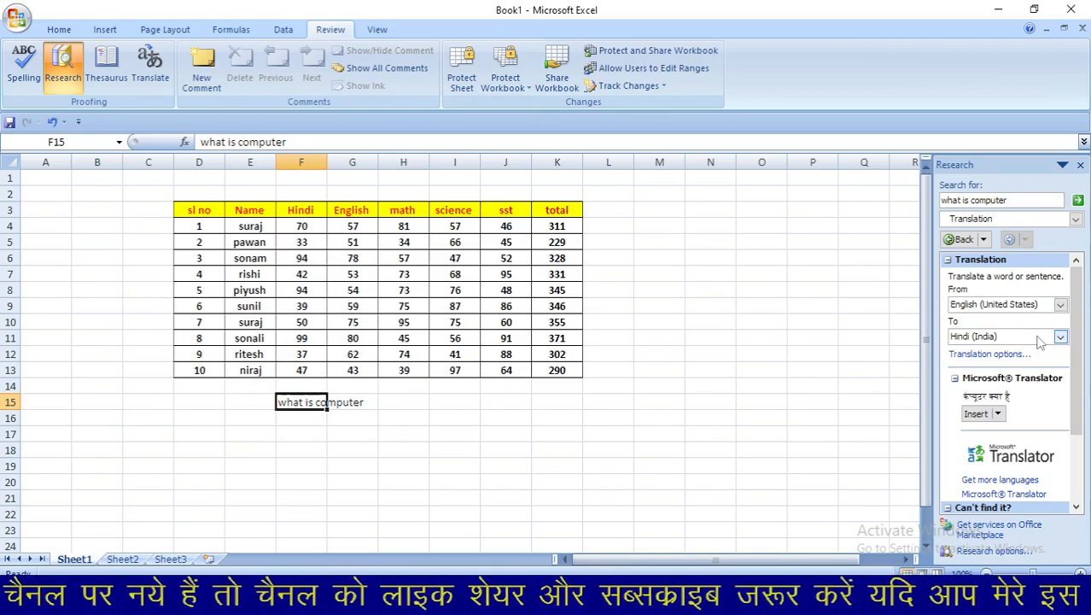
left_click(1062, 338)
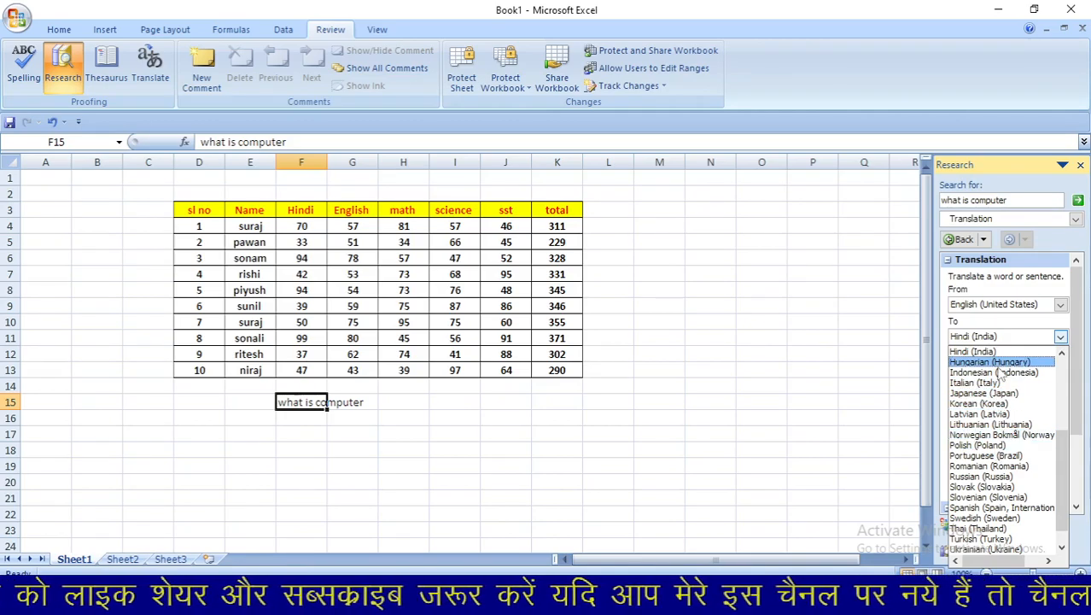
left_click(1001, 354)
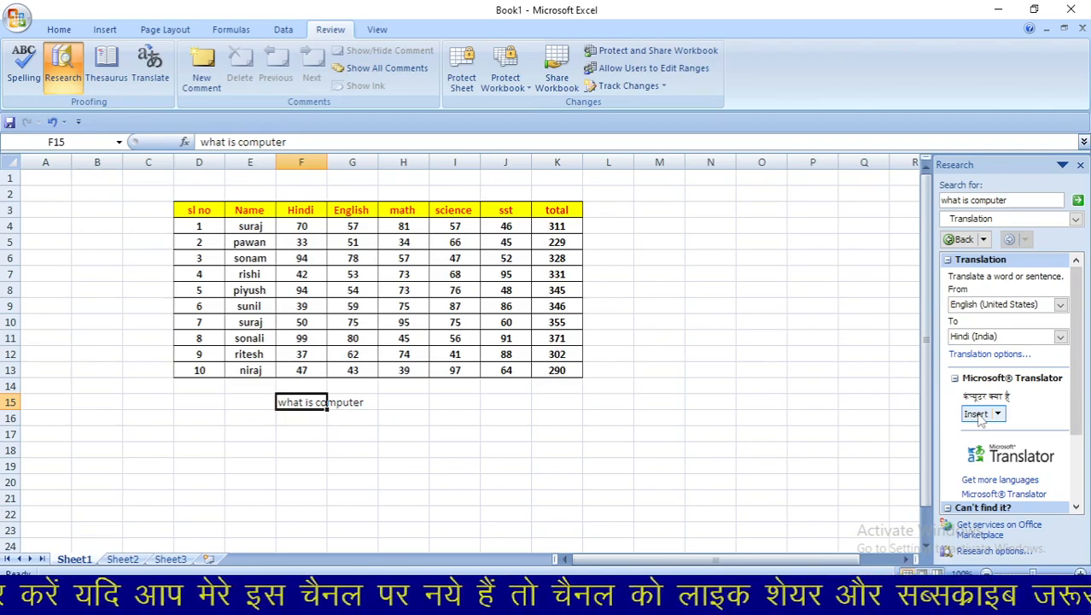
left_click(975, 414)
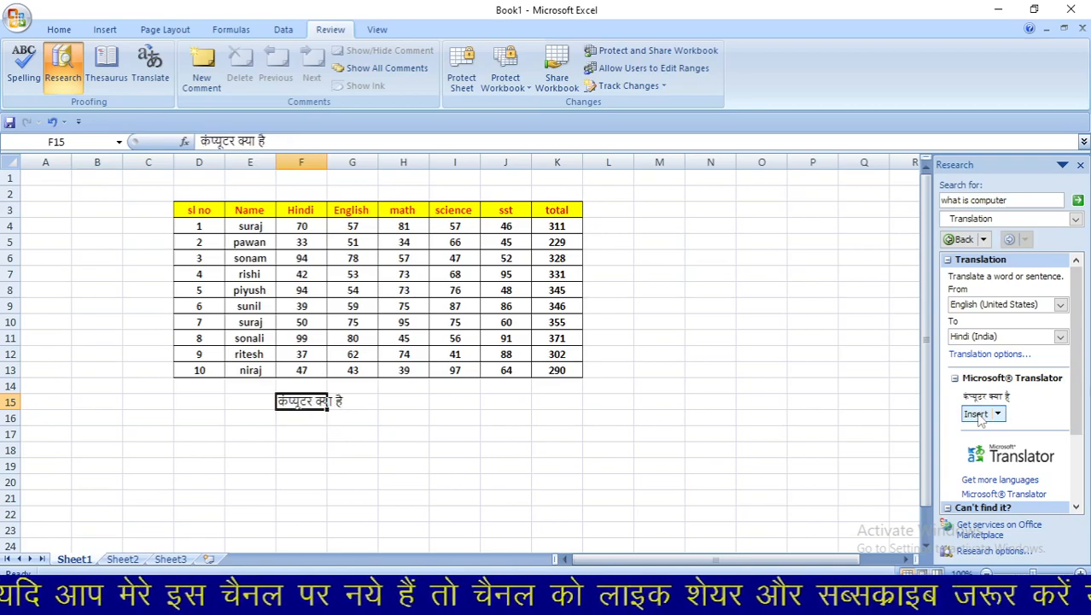
left_click(318, 447)
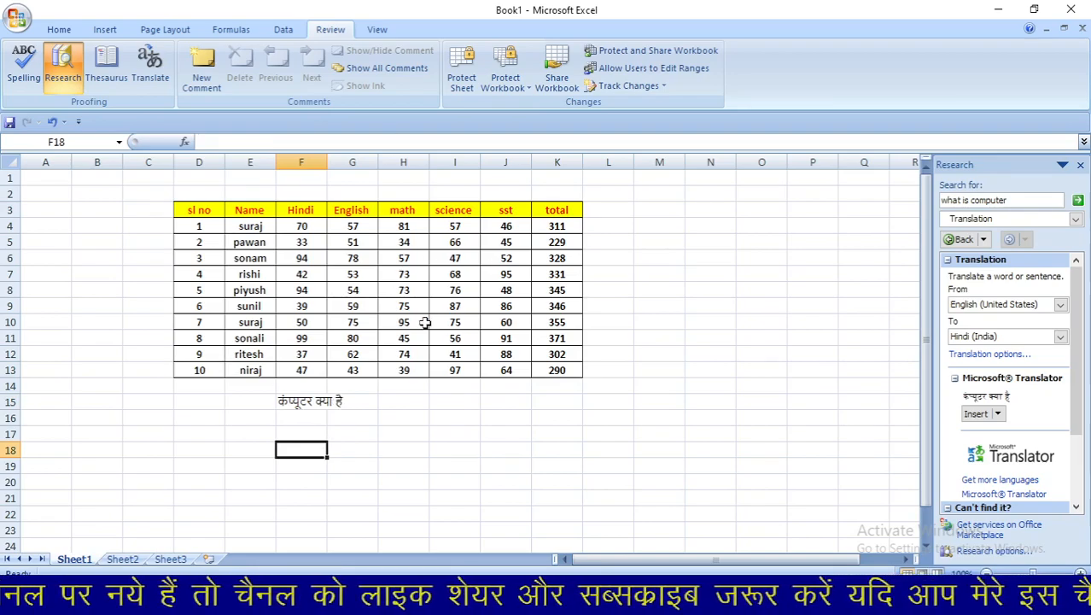
- Enter 'what is teacher' in G17 and insert its Hindi translation 'शिक्षक क्या है' into G18
left_click(343, 434)
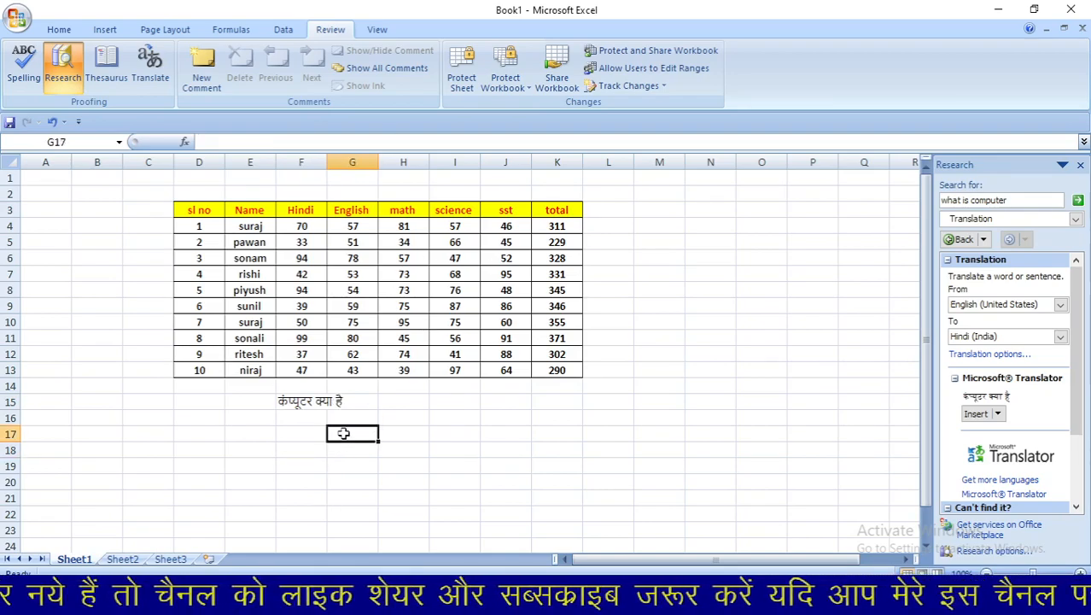
type("what is")
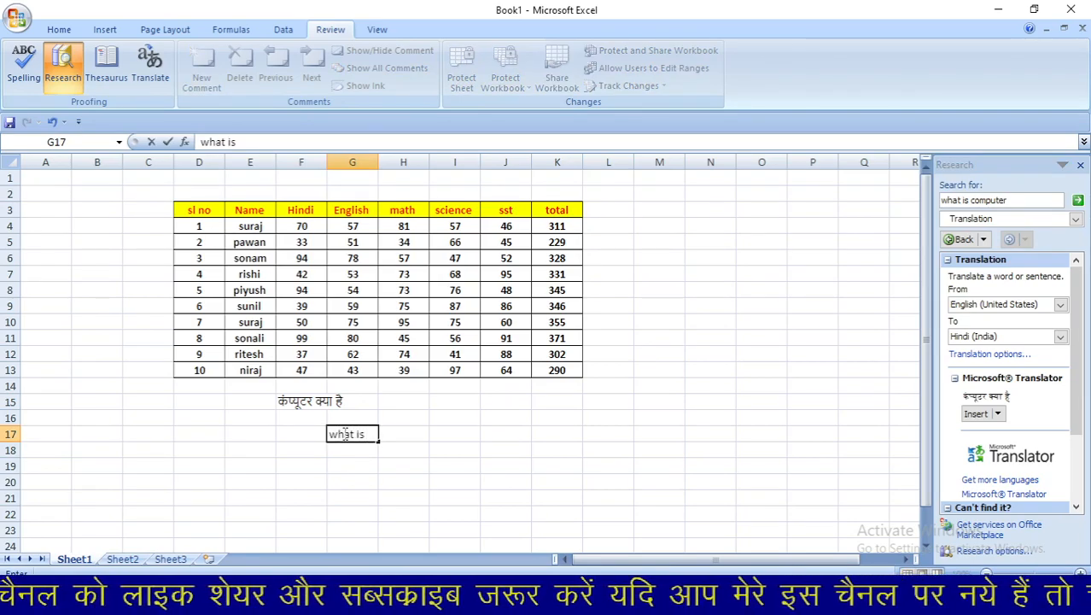
type("teacher")
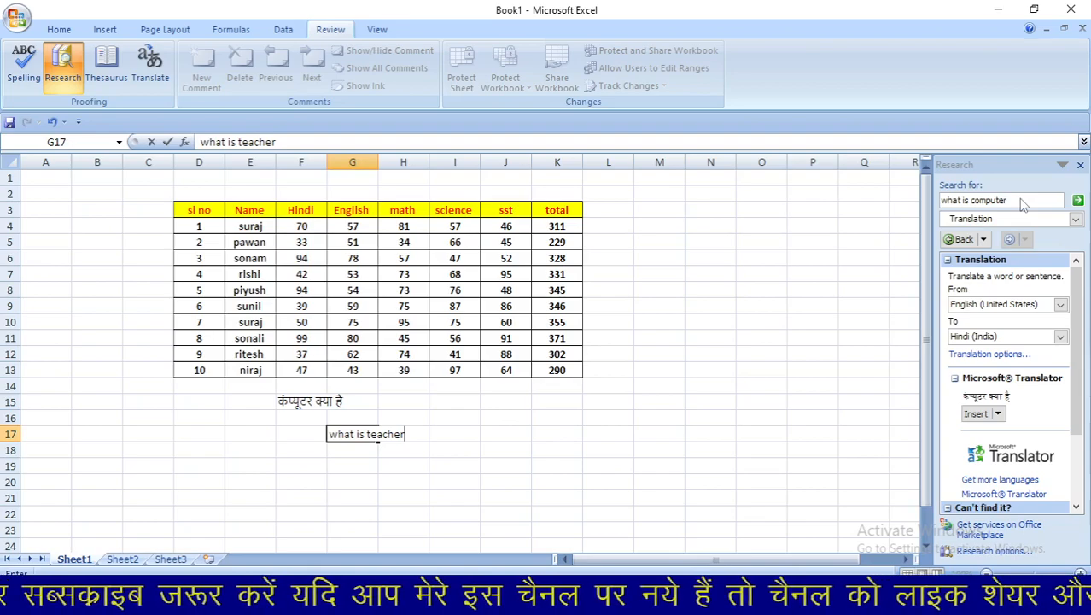
left_click(1081, 167)
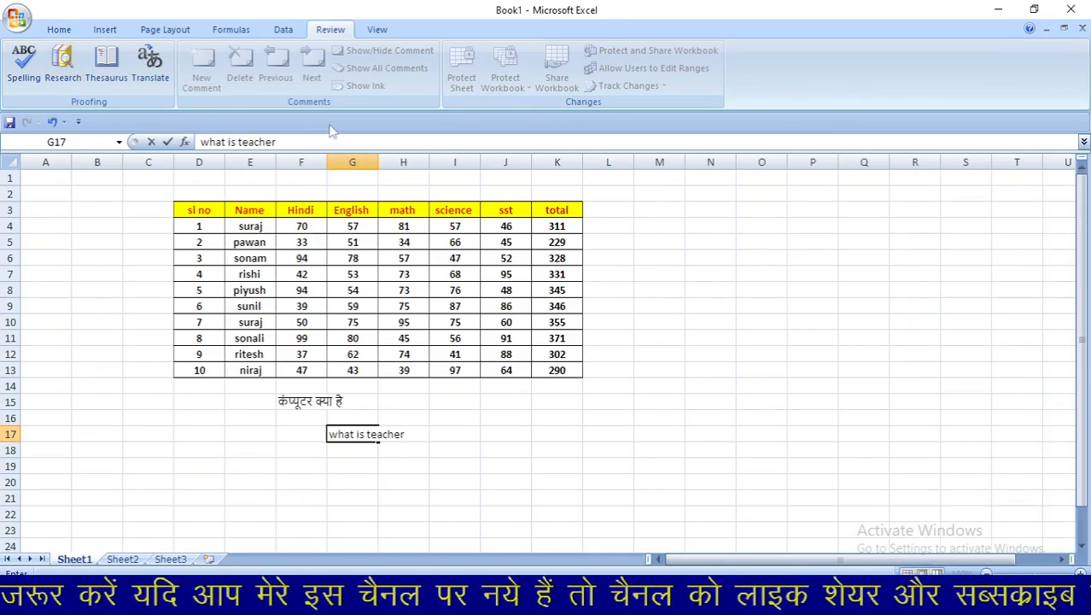
left_click(151, 67)
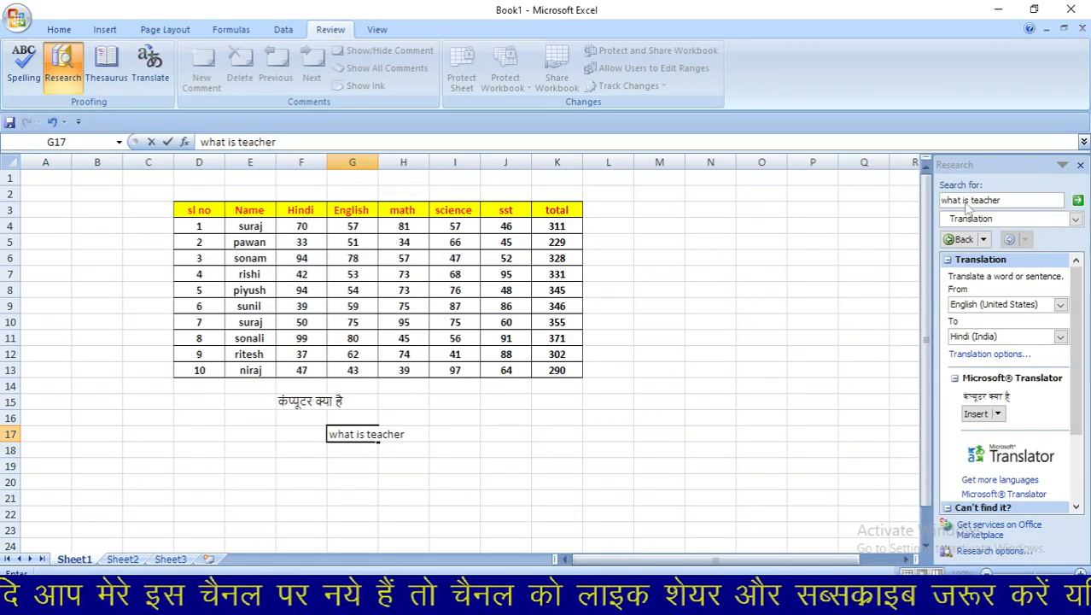
left_click(1078, 202)
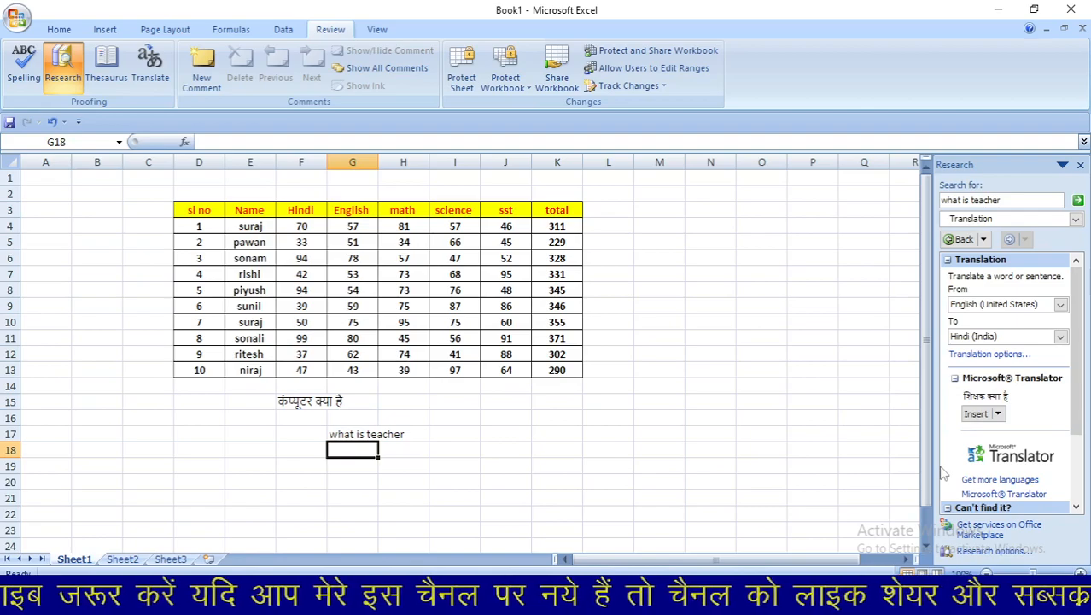
left_click(974, 414)
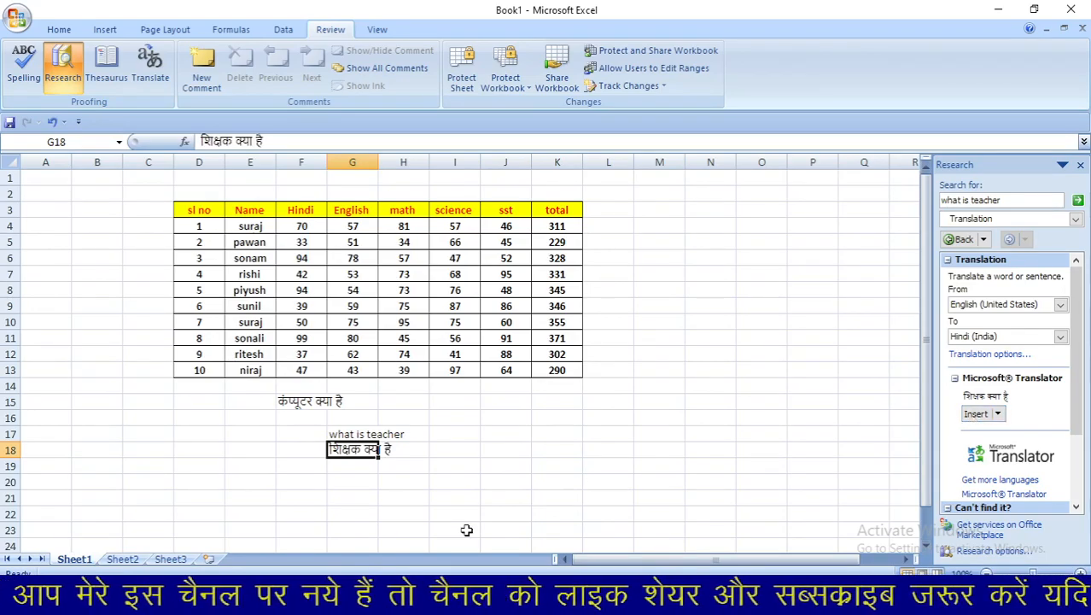
left_click(431, 464)
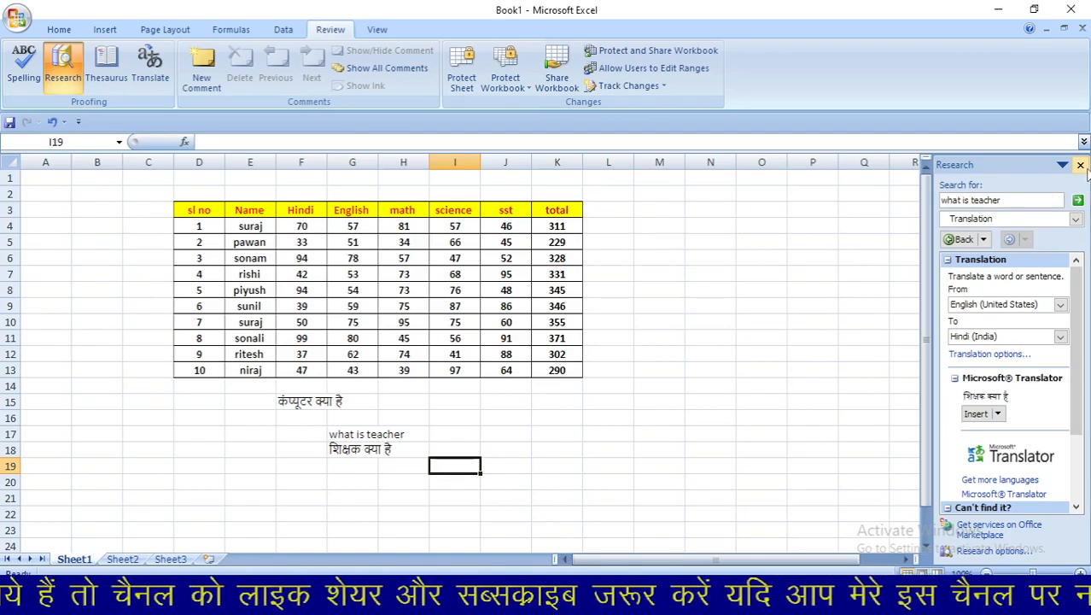
- Close the Magnifier toolbar and Research pane, then select the math score 73 in H8
key("super+plus")
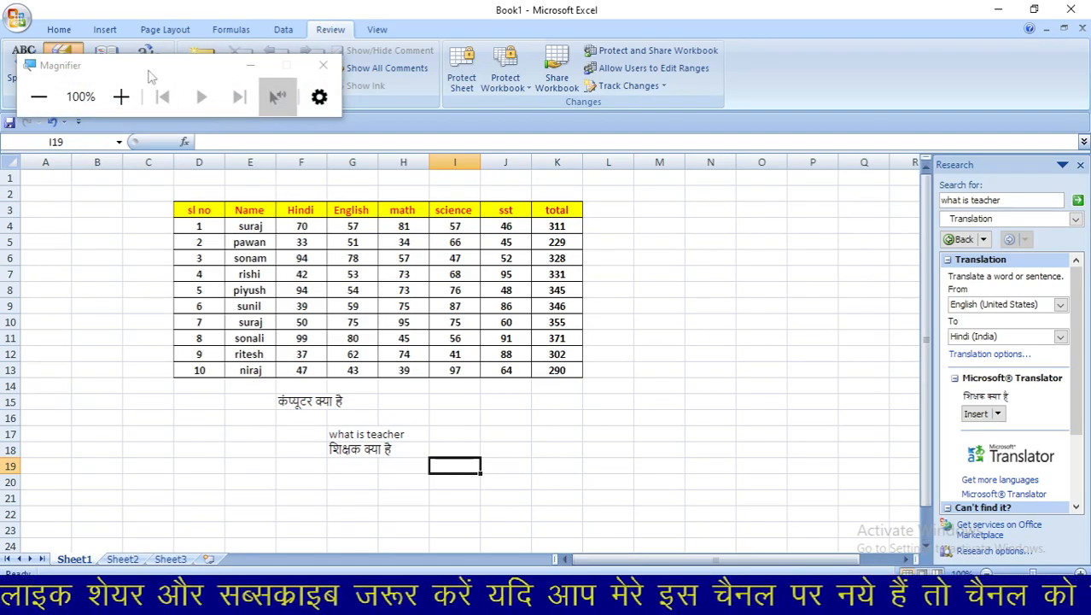
left_click(323, 66)
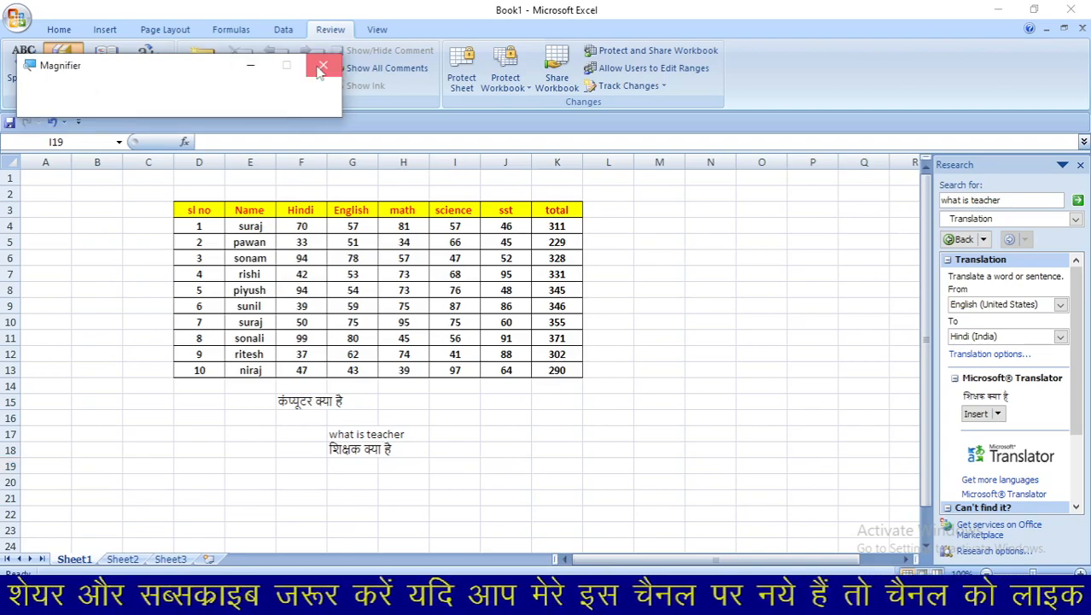
left_click(1080, 165)
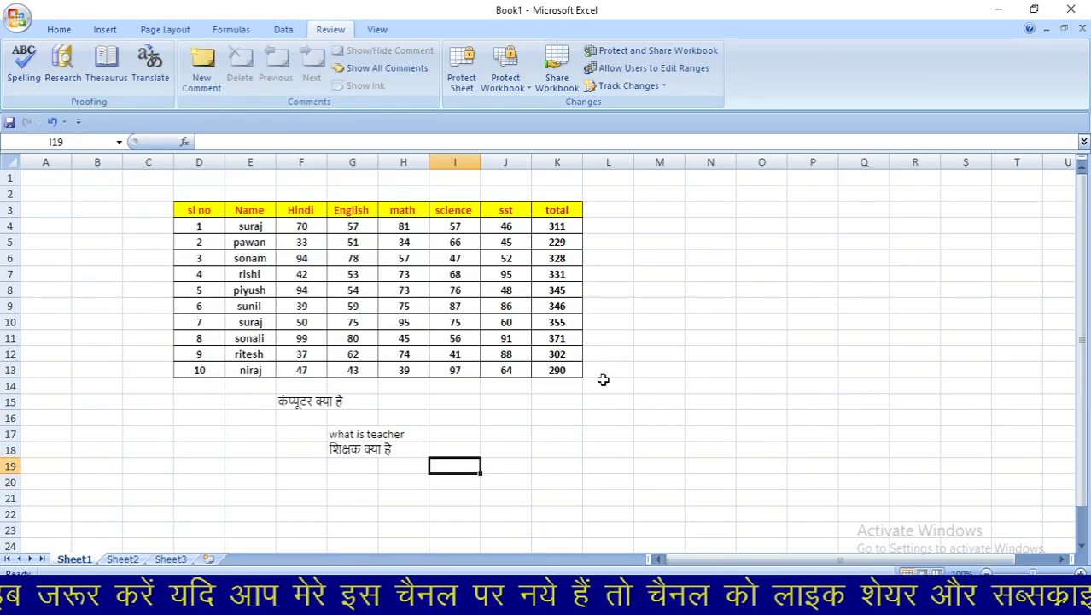
left_click(570, 416)
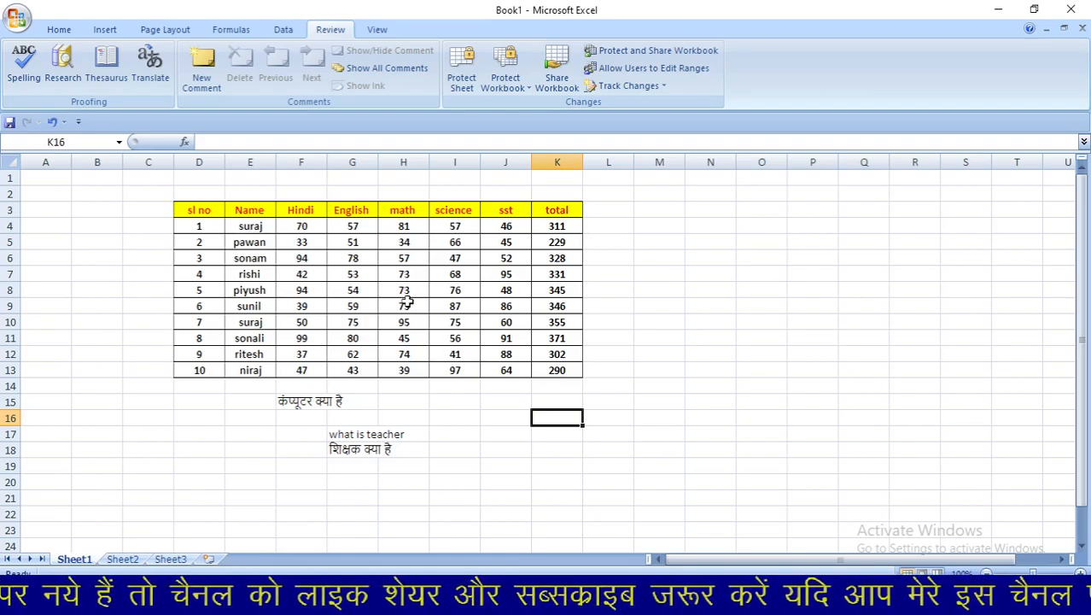
left_click(420, 291)
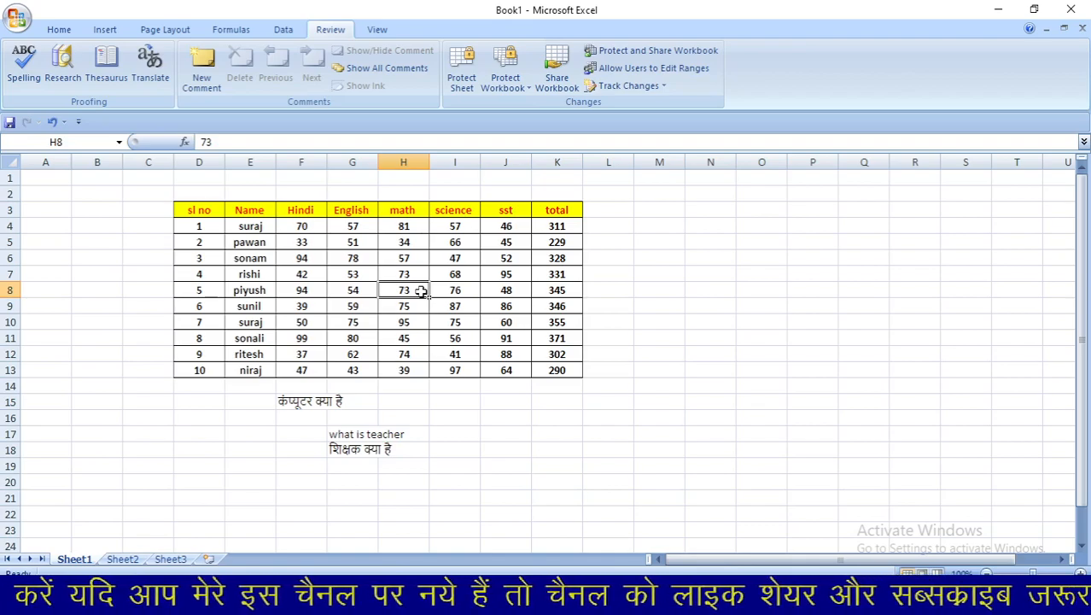
- Add a comment reading '37 to 73' to cell H8, removing the author name
left_click(201, 72)
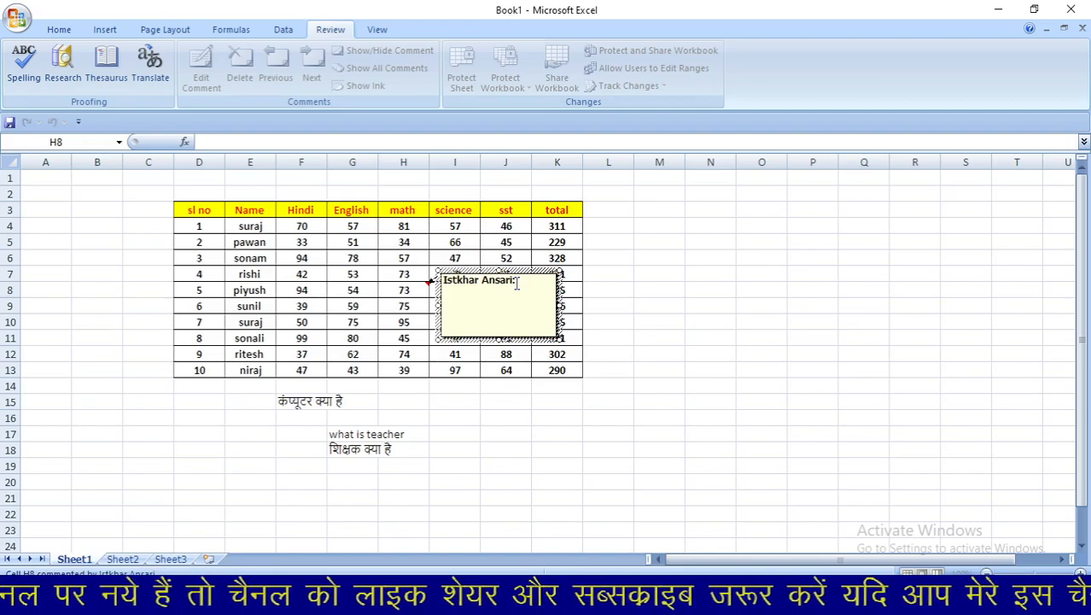
key("BackSpace")
key("BackSpace")
key("BackSpace")
key("BackSpace")
key("BackSpace")
key("BackSpace")
key("BackSpace")
key("BackSpace")
key("BackSpace")
key("BackSpace")
key("BackSpace")
key("BackSpace")
key("BackSpace")
key("BackSpace")
key("BackSpace")
key("BackSpace")
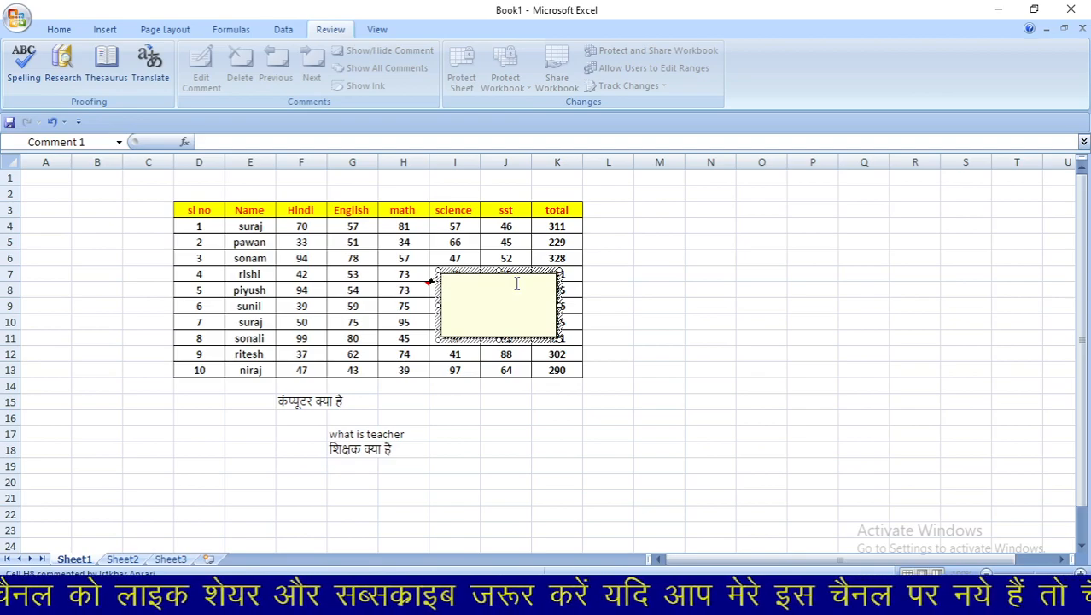
type("37 to 73")
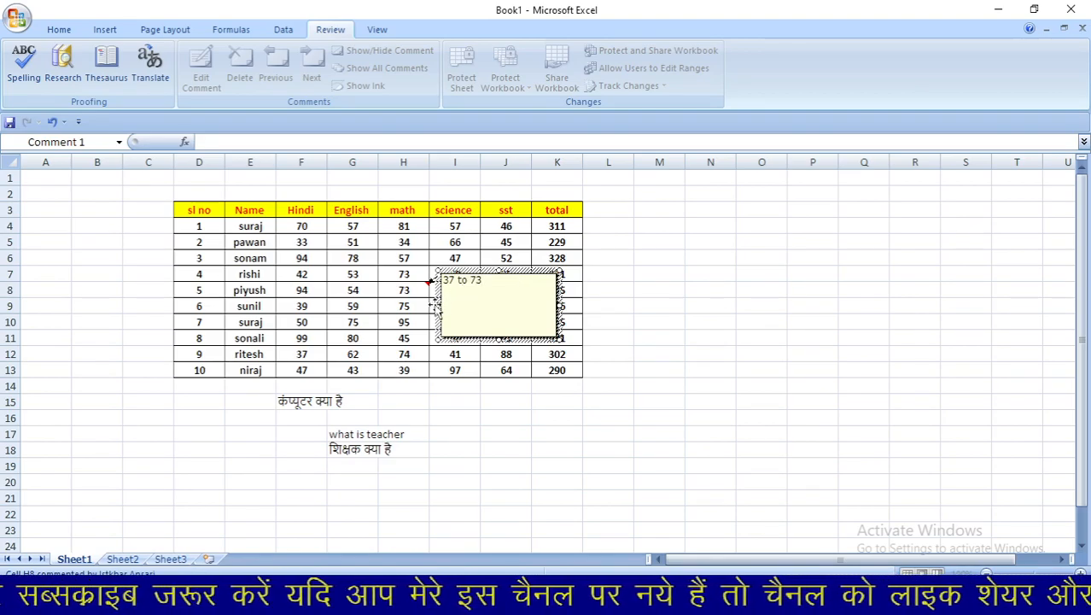
left_click(411, 319)
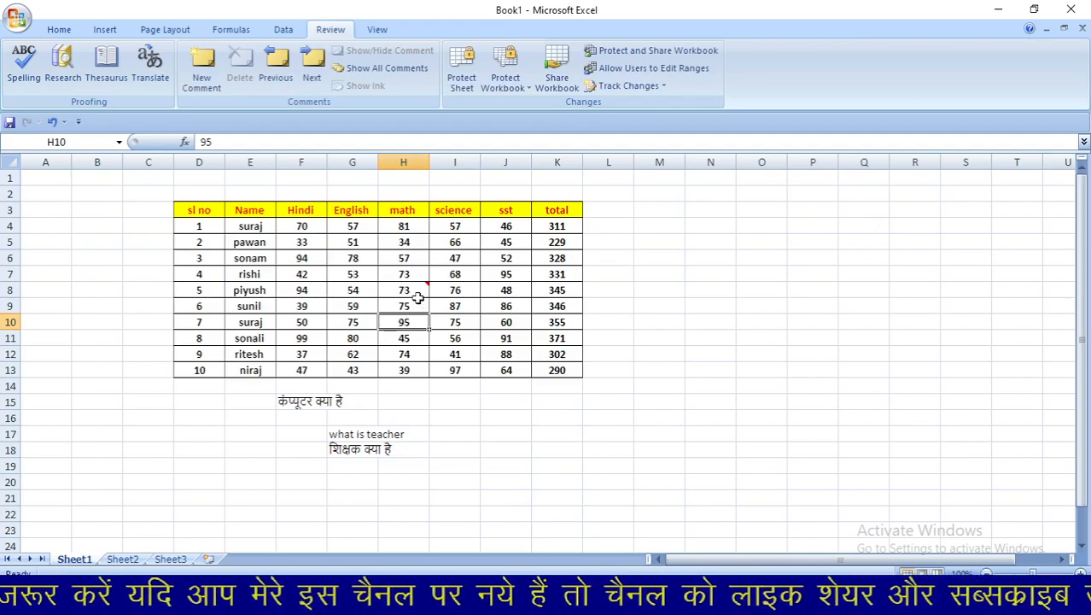
mouse_move(416, 295)
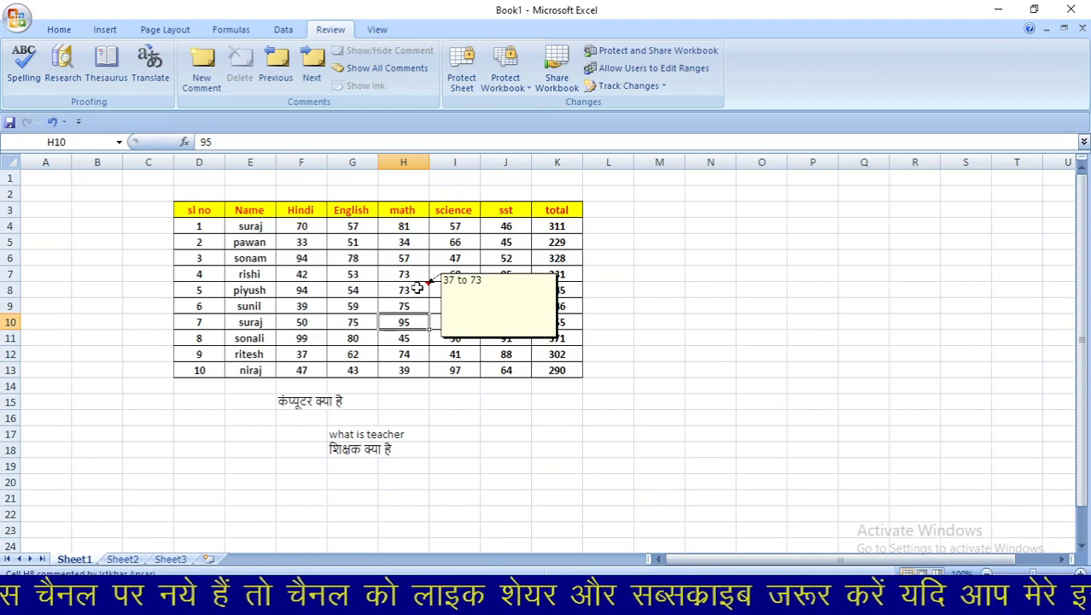
left_click(410, 357)
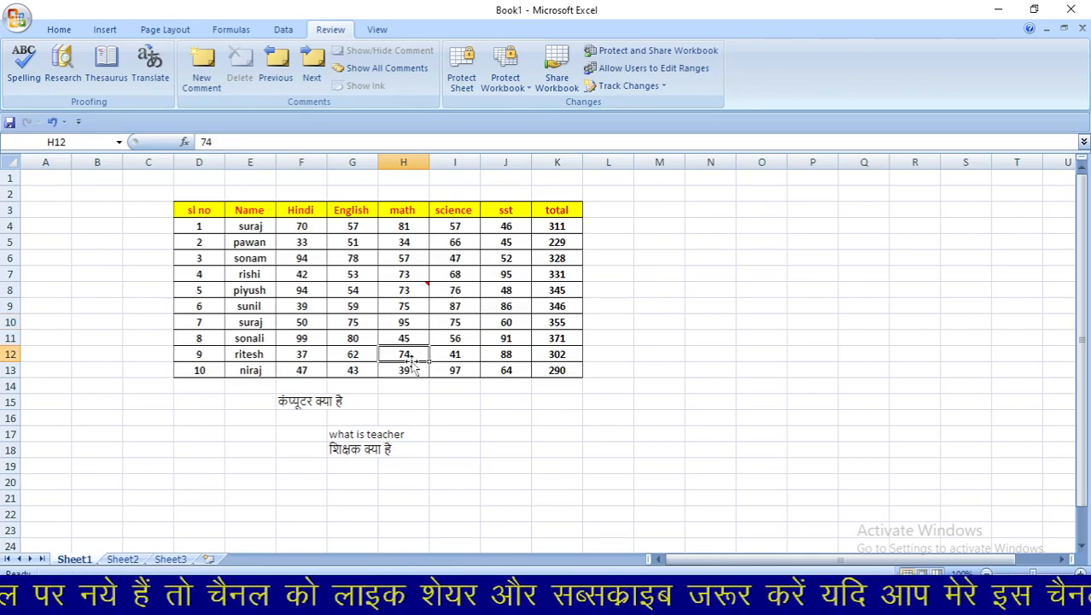
left_click(417, 290)
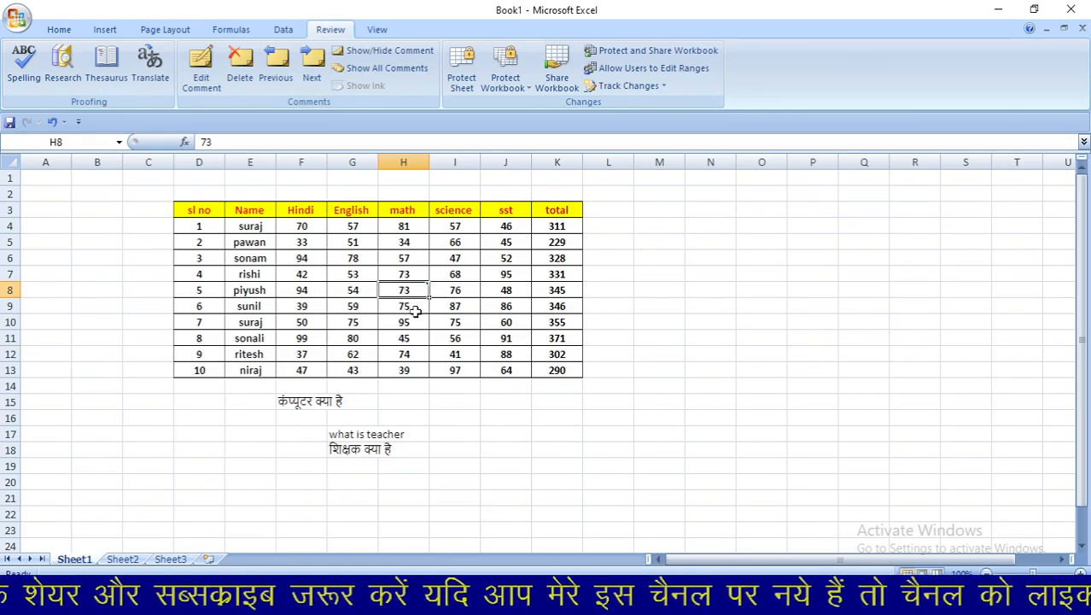
- Add a comment reading '331to475' to the total 331 in K7, removing the author name
left_click(551, 278)
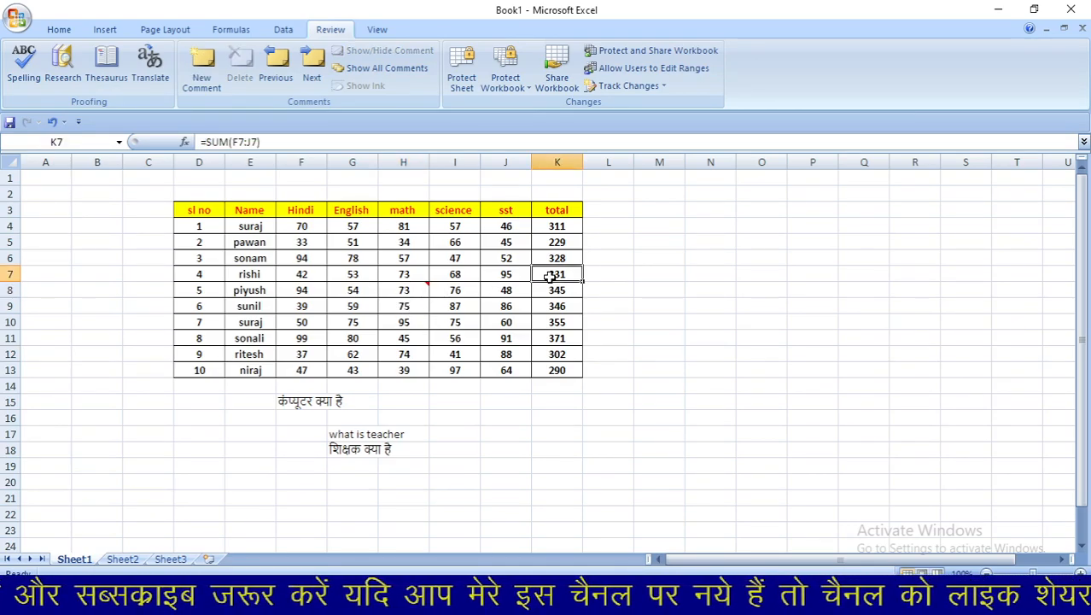
left_click(209, 76)
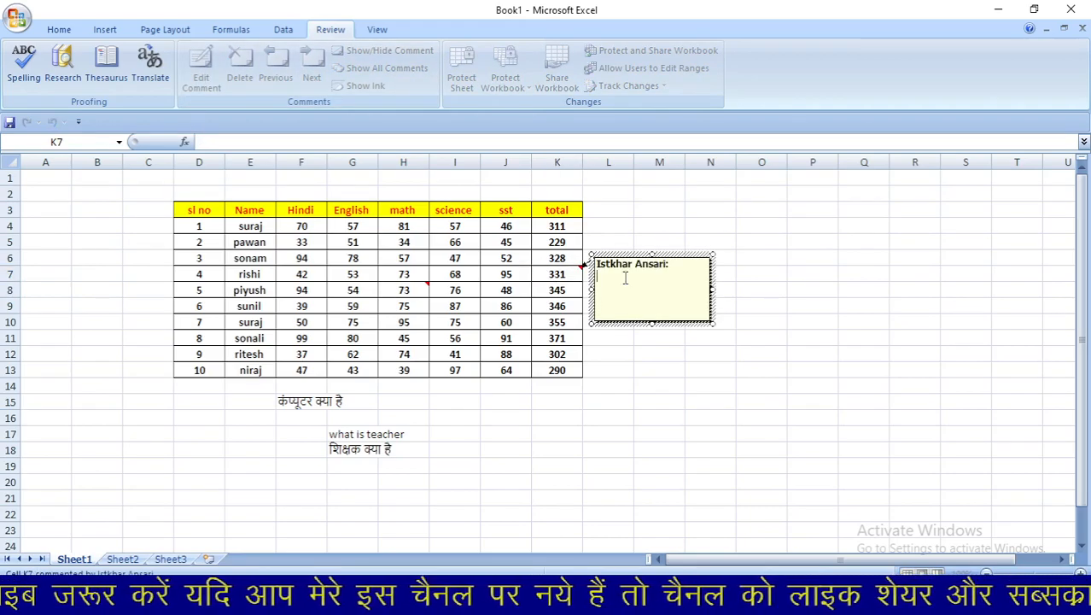
left_click_drag(676, 265, 596, 264)
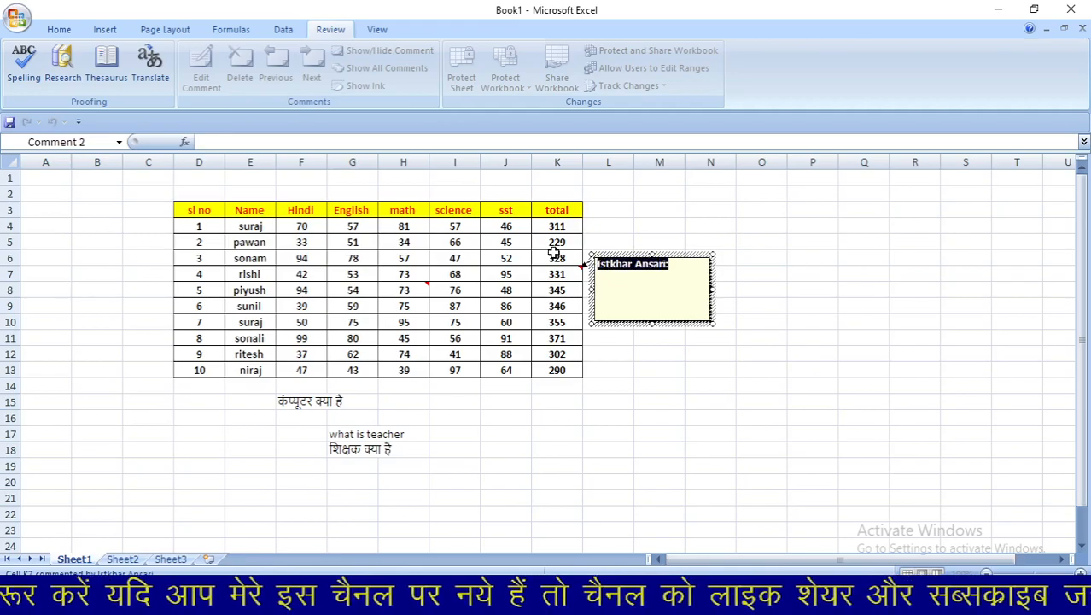
key("BackSpace")
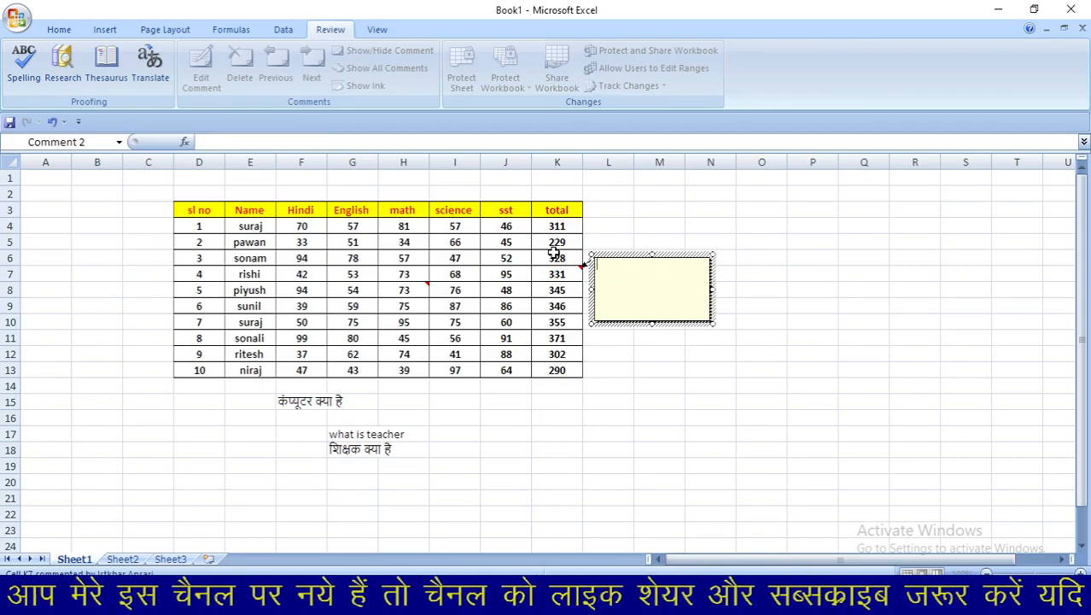
type("331")
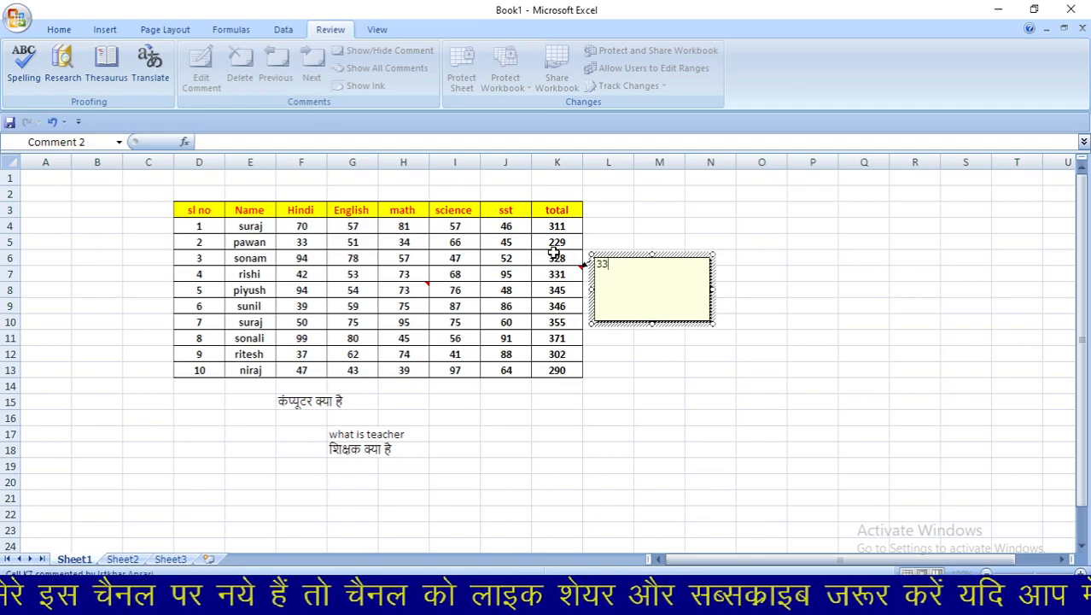
type("to")
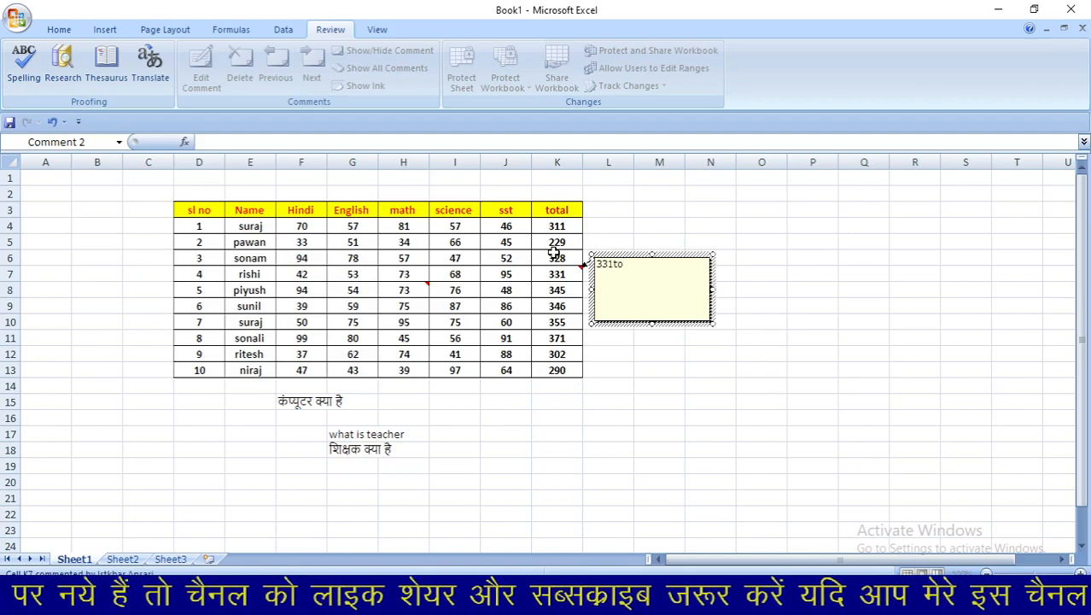
type("475")
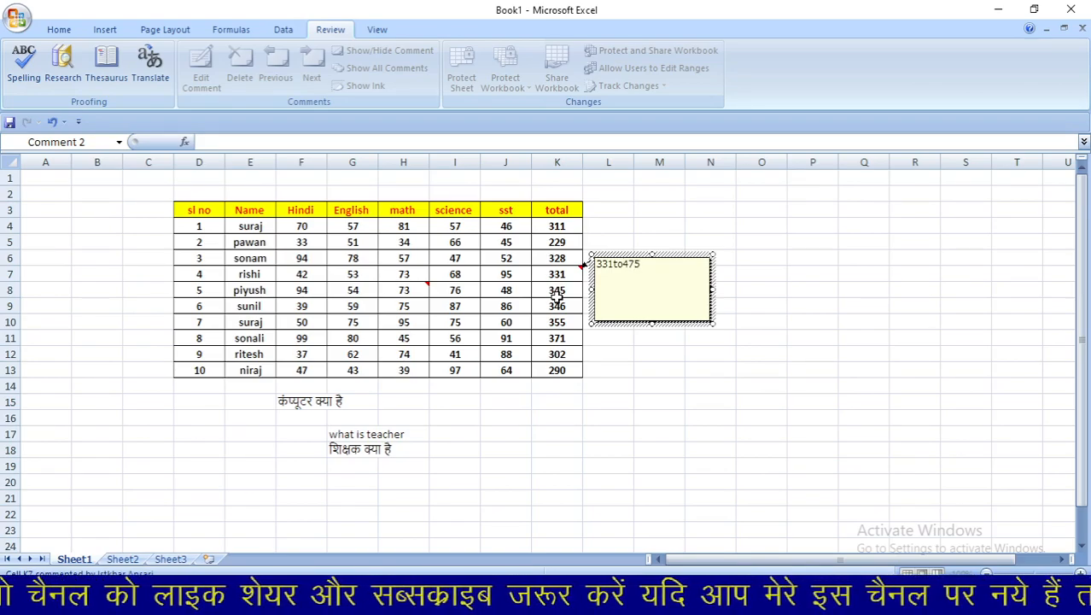
left_click(557, 295)
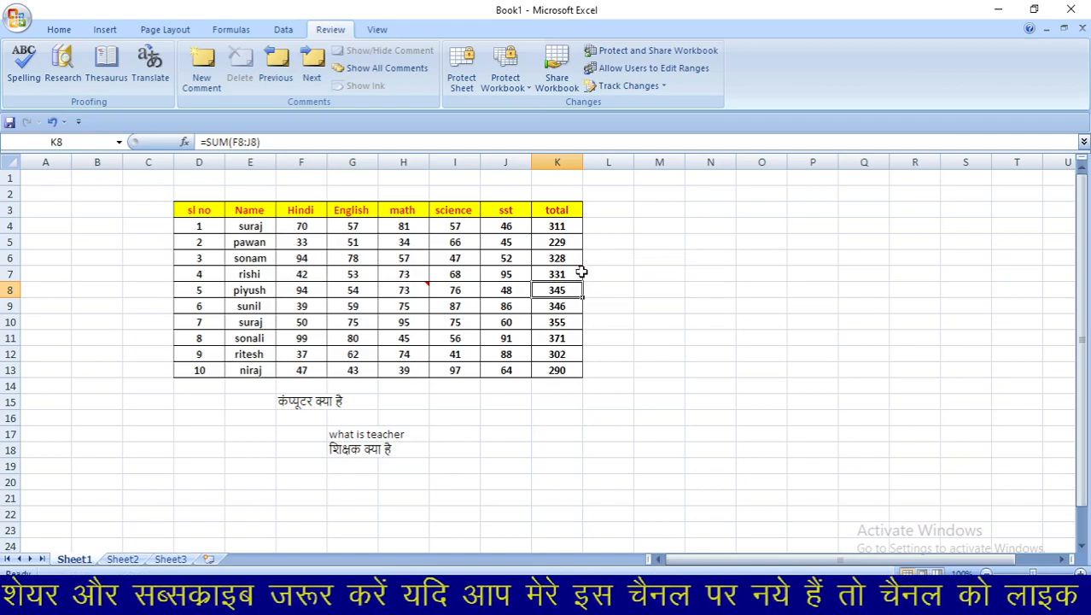
mouse_move(571, 274)
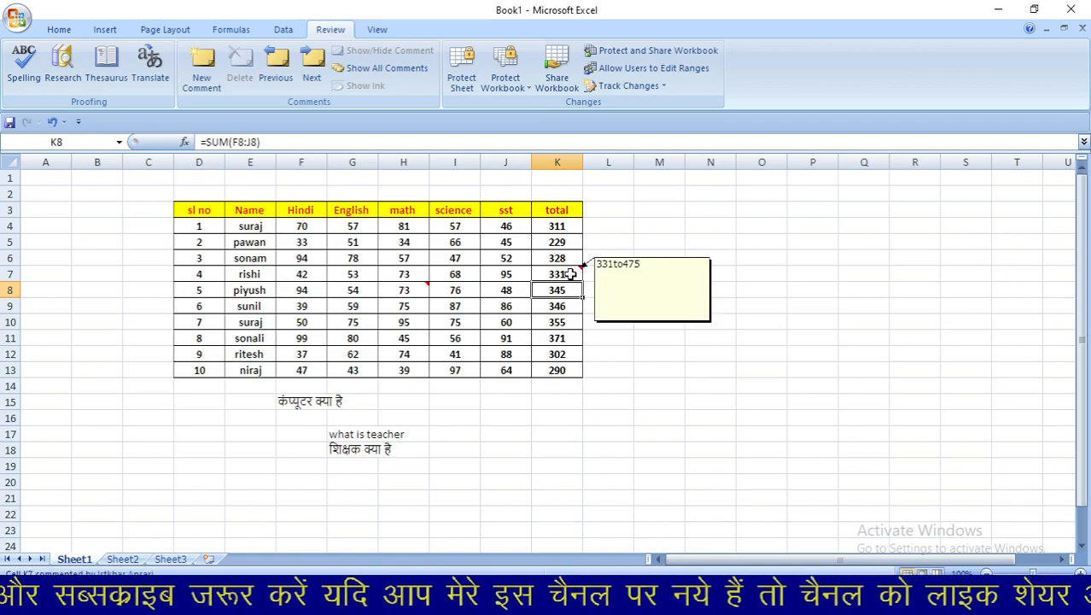
left_click(570, 274)
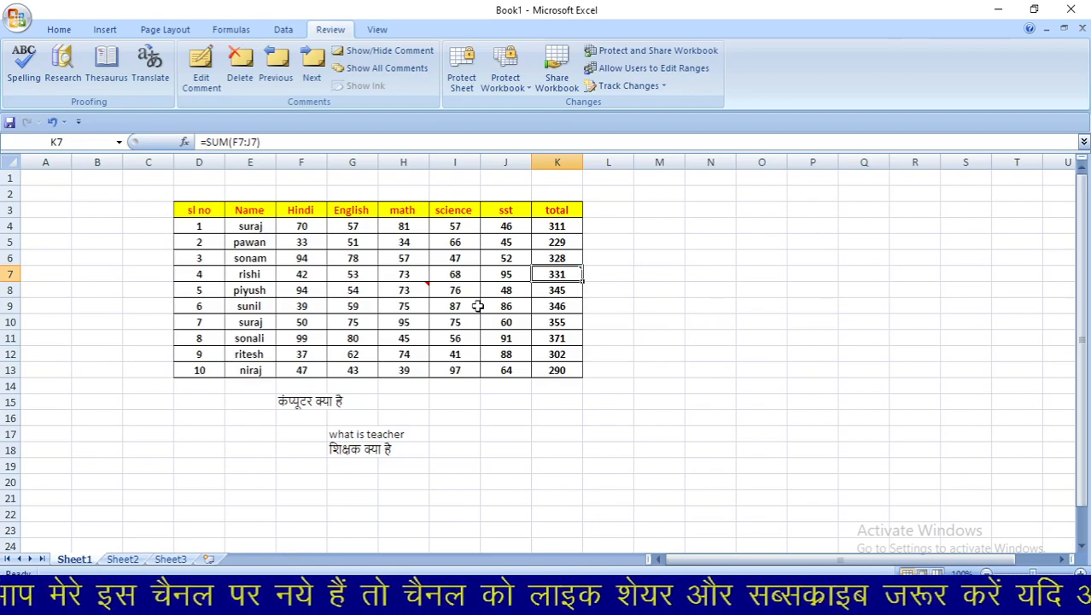
left_click(253, 290)
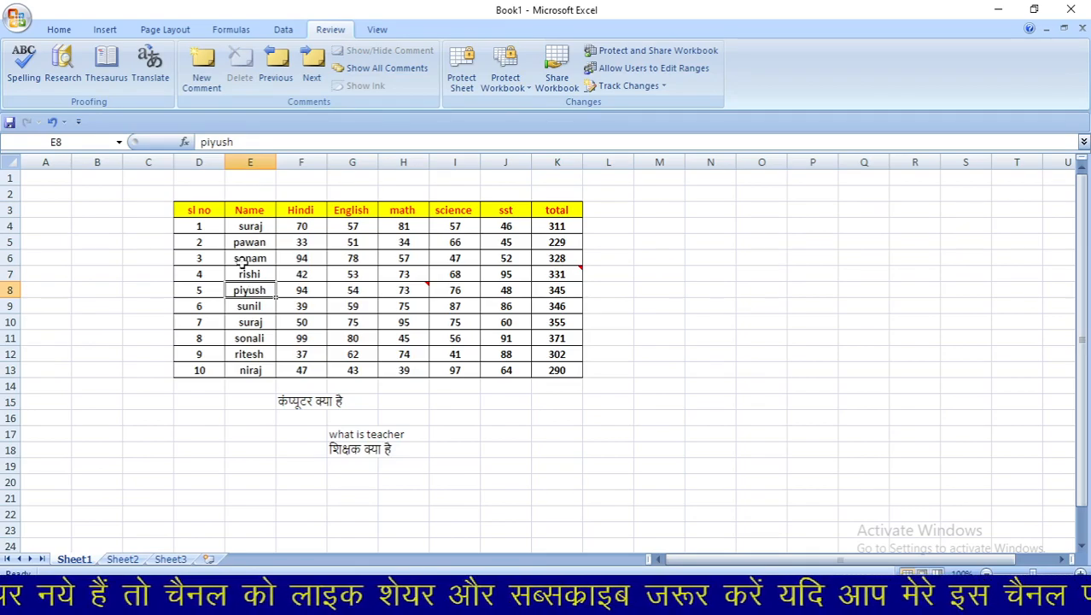
- Add the comment 'piyush replace dhaneshwar' to E8 after deleting the default author label
left_click(208, 70)
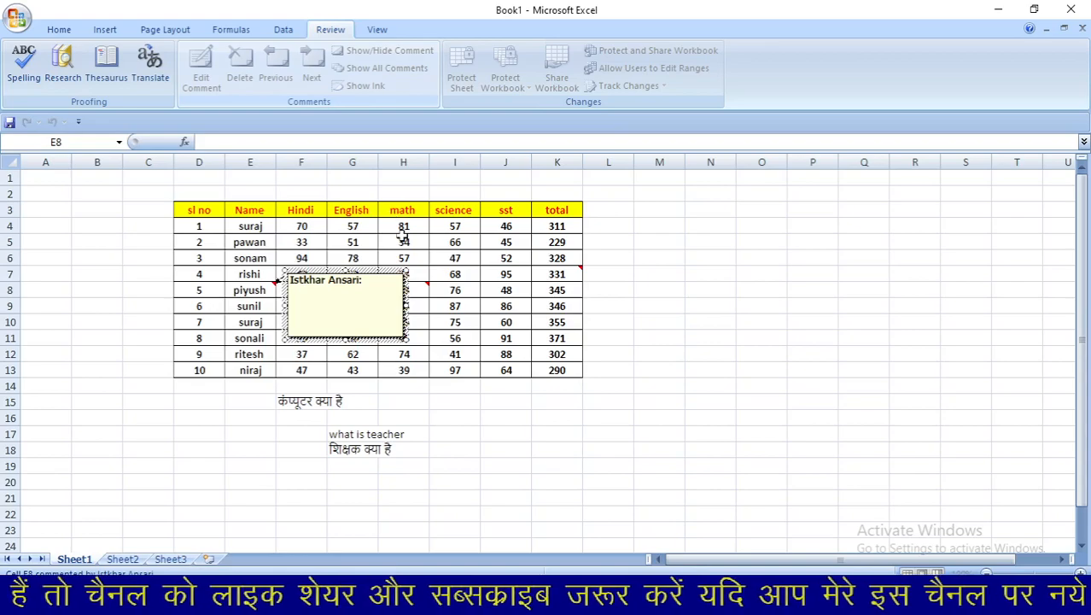
left_click_drag(378, 278, 244, 284)
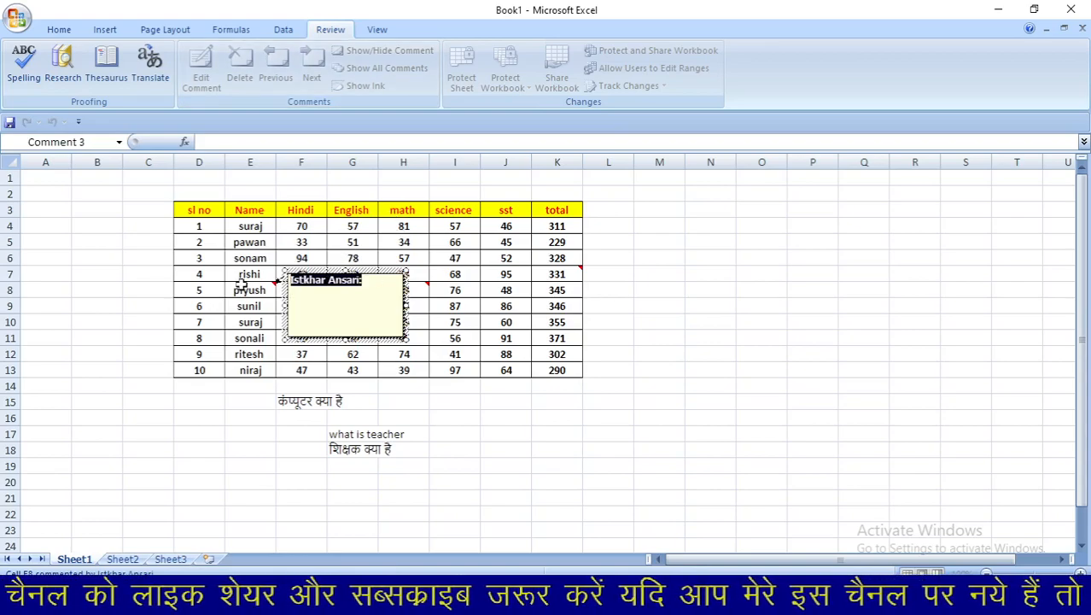
key("Delete")
type("pi")
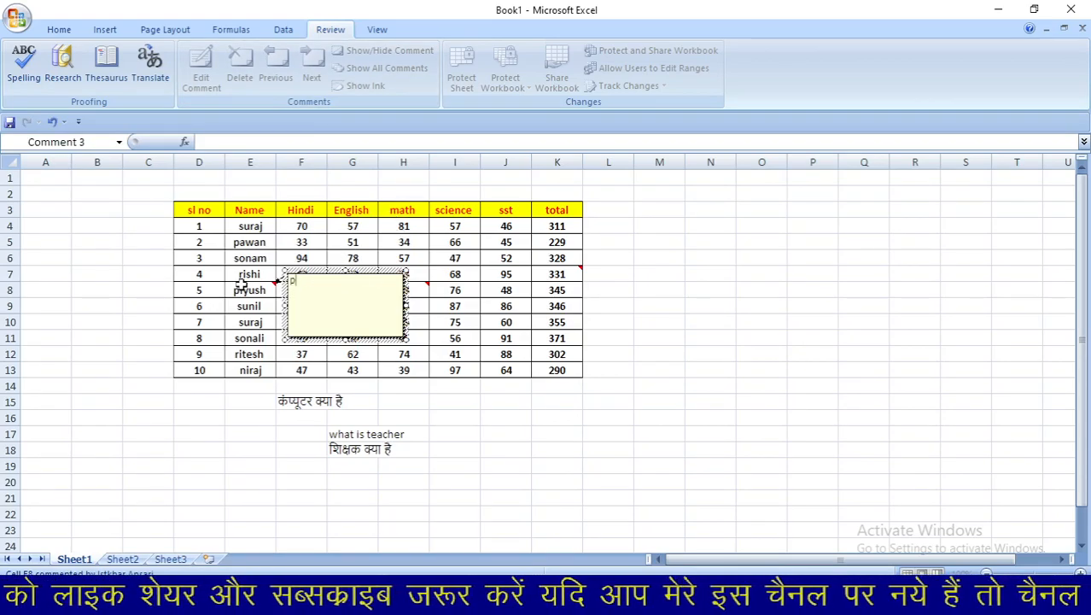
type("yush")
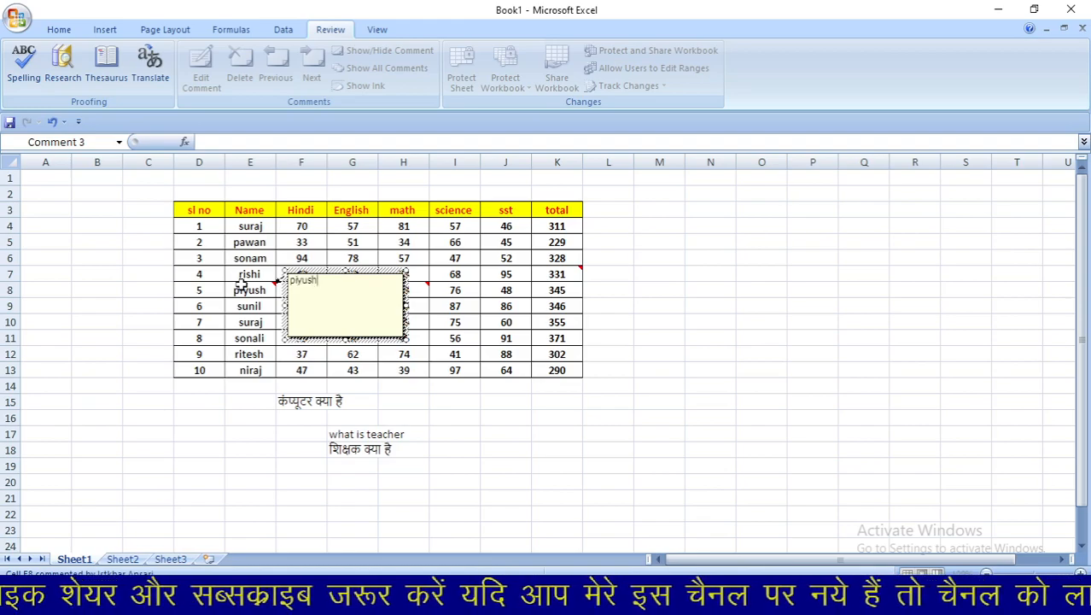
type(" repla")
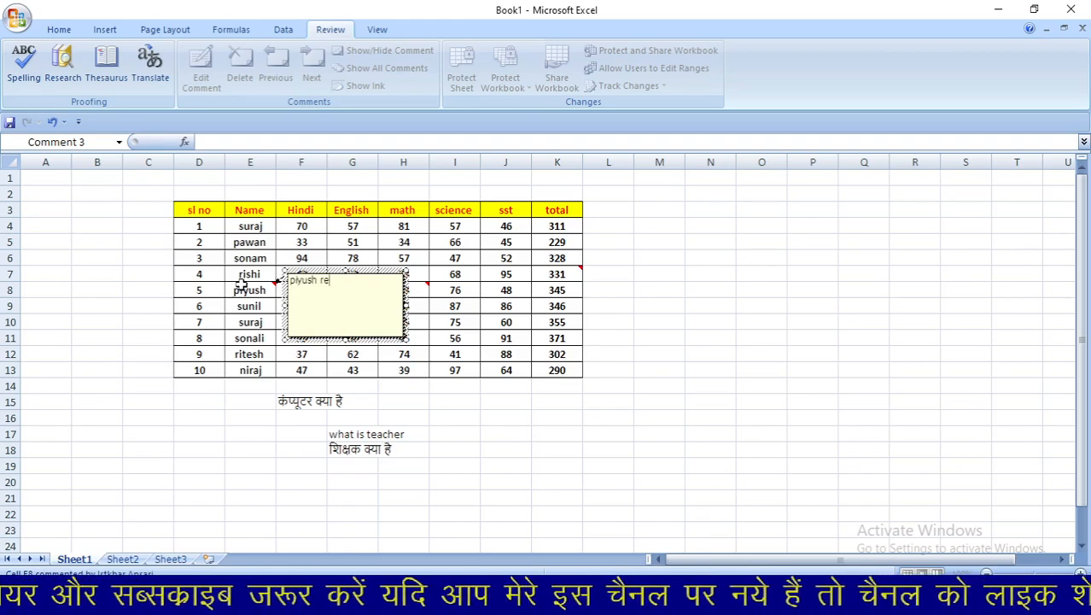
type("ce")
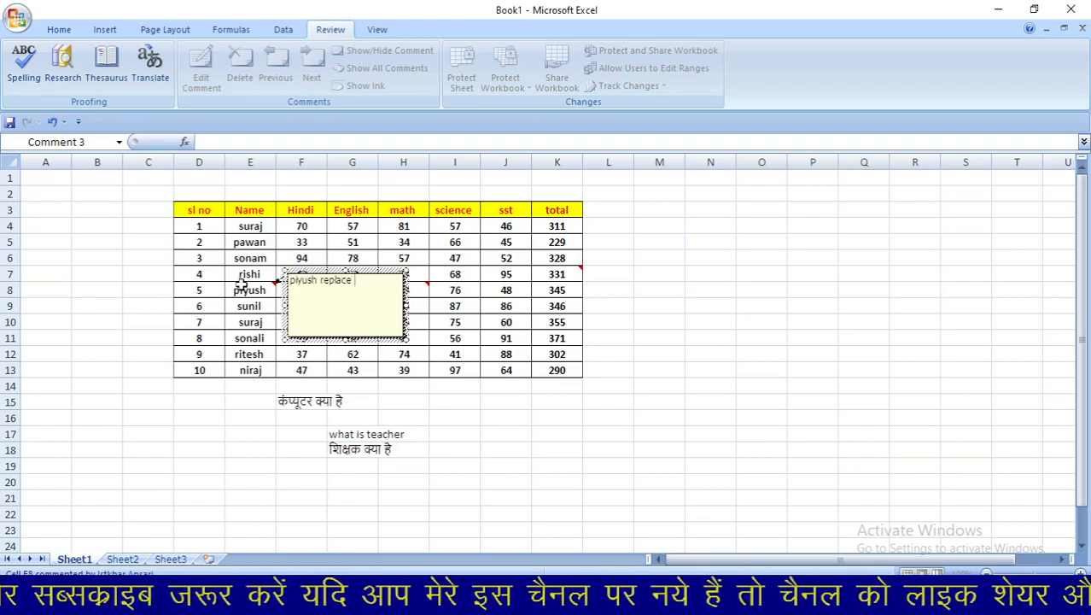
type(" dhaneshea")
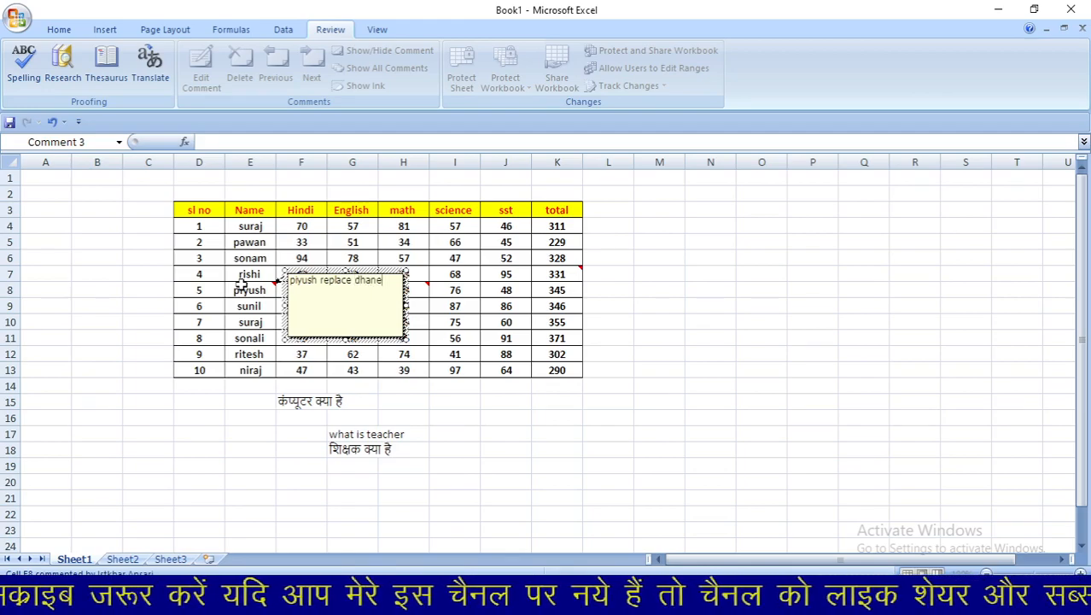
key("BackSpace")
key("BackSpace")
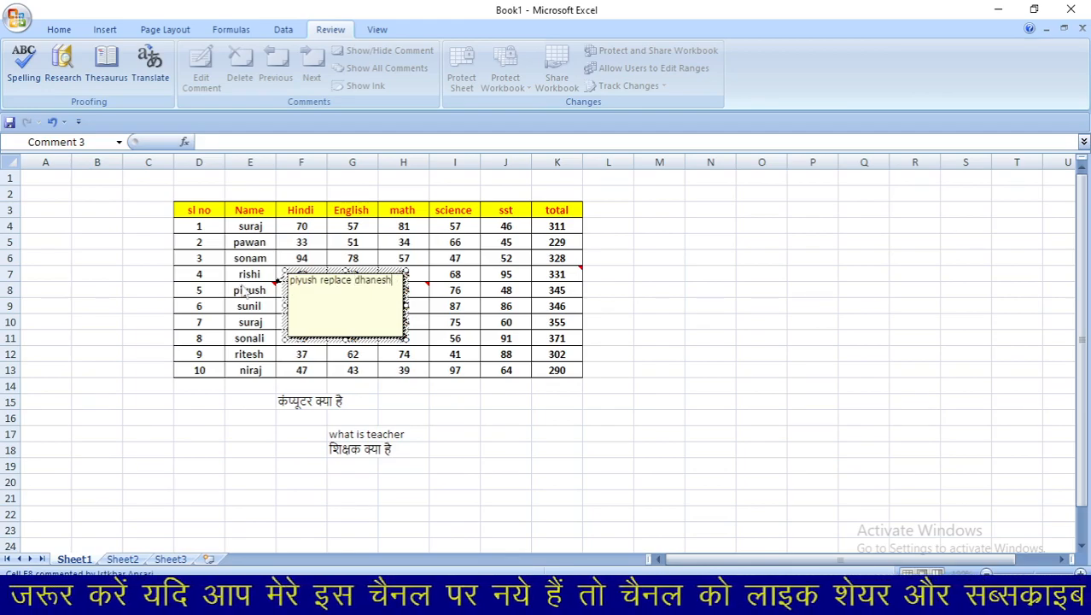
type("war")
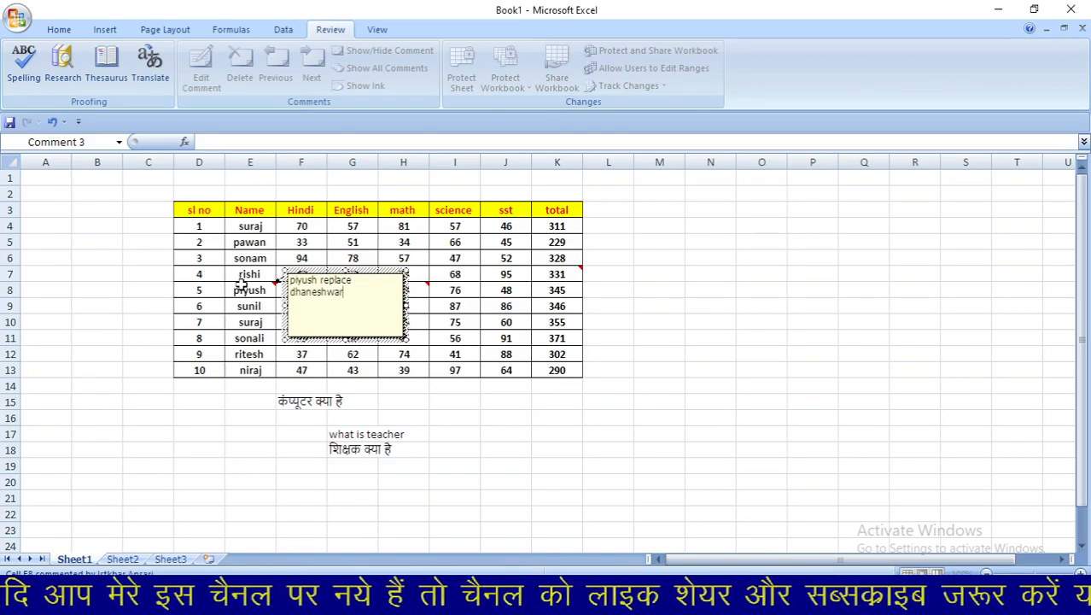
left_click(271, 306)
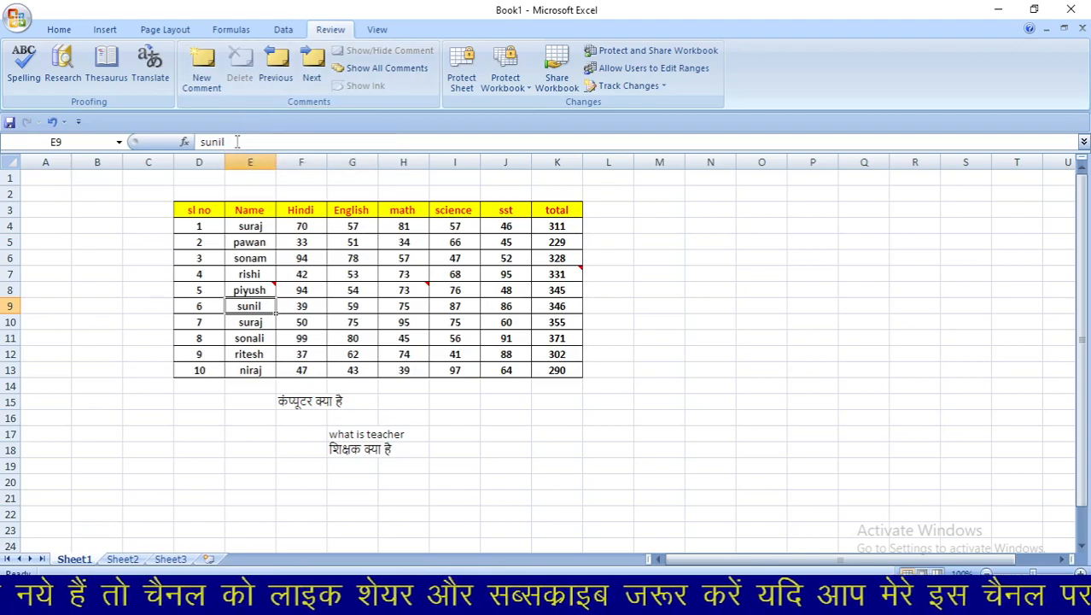
- Cycle backward and forward through the sheet's comments, wrapping around to E8's note
left_click(246, 290)
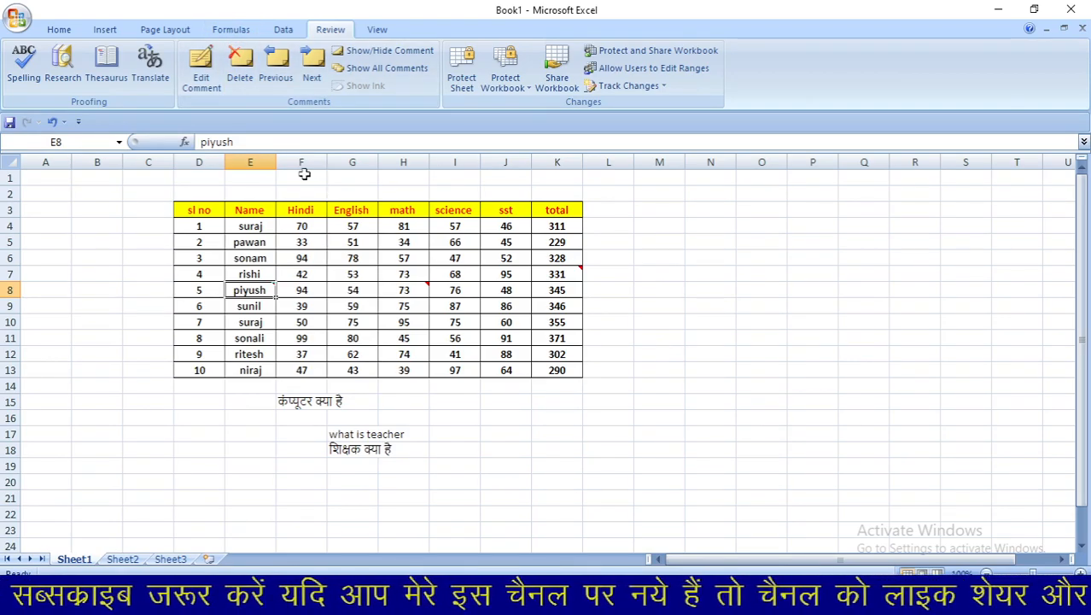
left_click(276, 77)
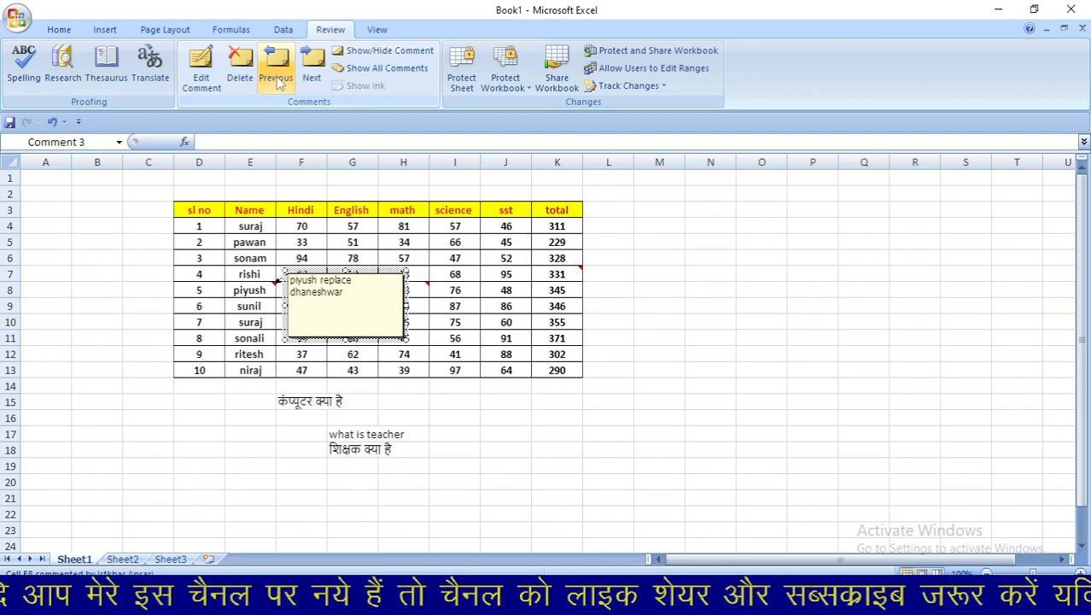
left_click(276, 76)
left_click(276, 76)
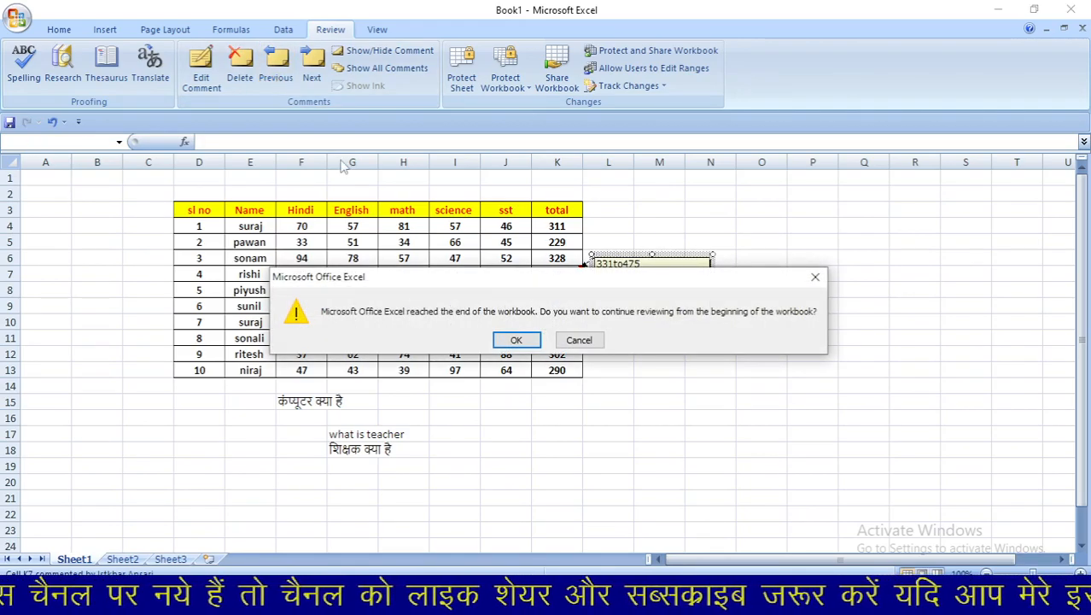
left_click(517, 341)
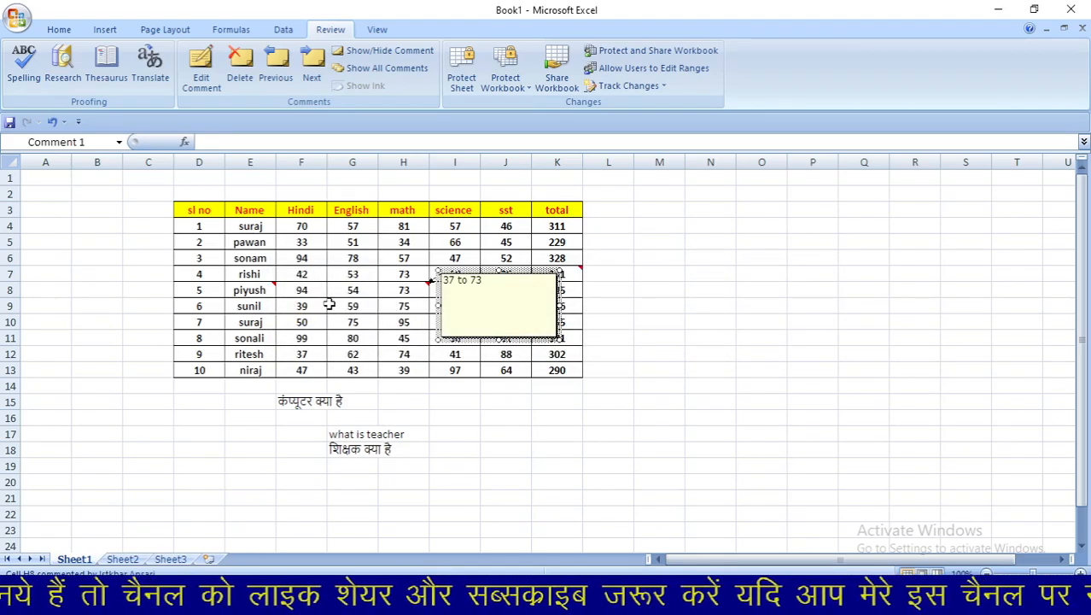
left_click(313, 64)
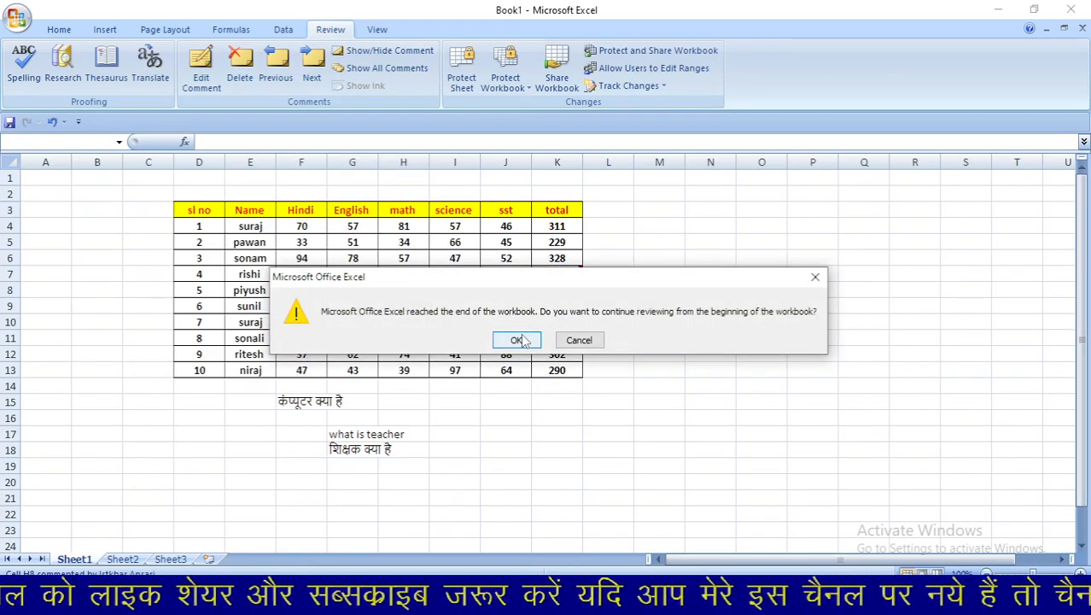
left_click(516, 340)
left_click(312, 67)
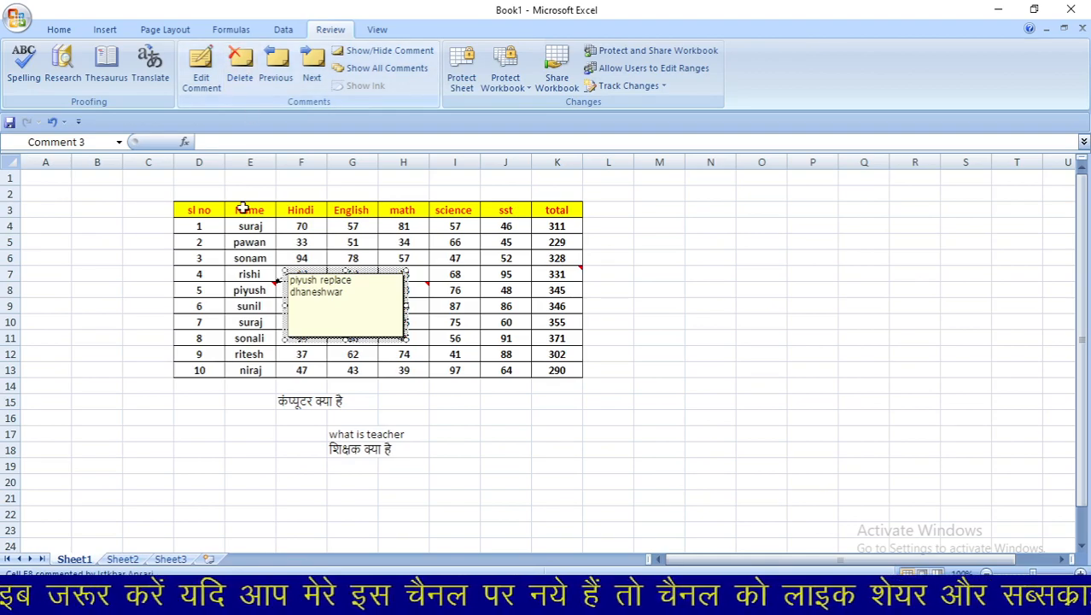
- Delete E8's comment, then undo the deletion
left_click(268, 290)
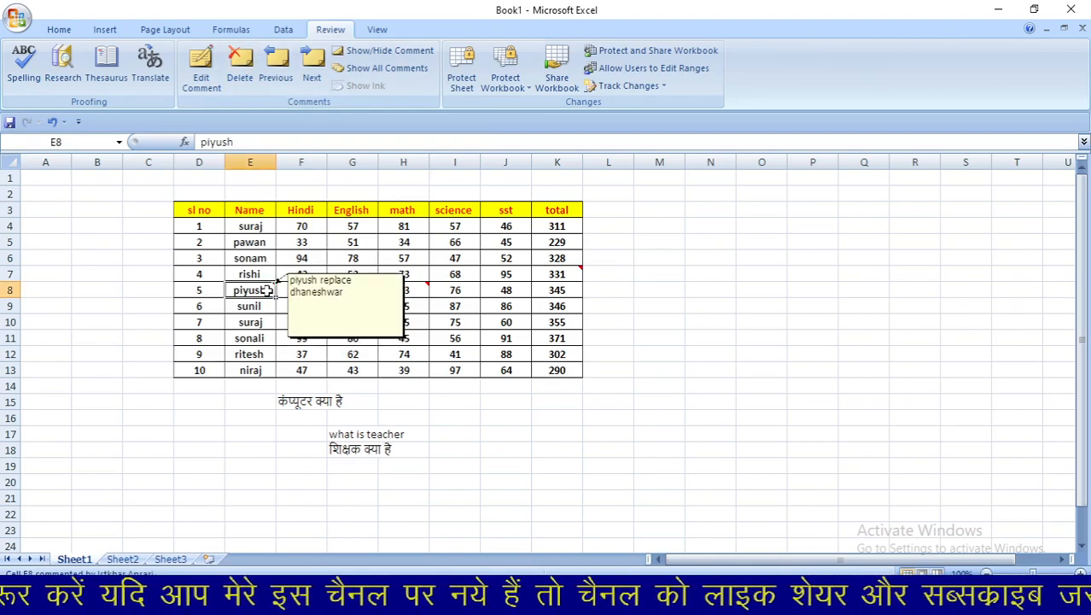
left_click(242, 69)
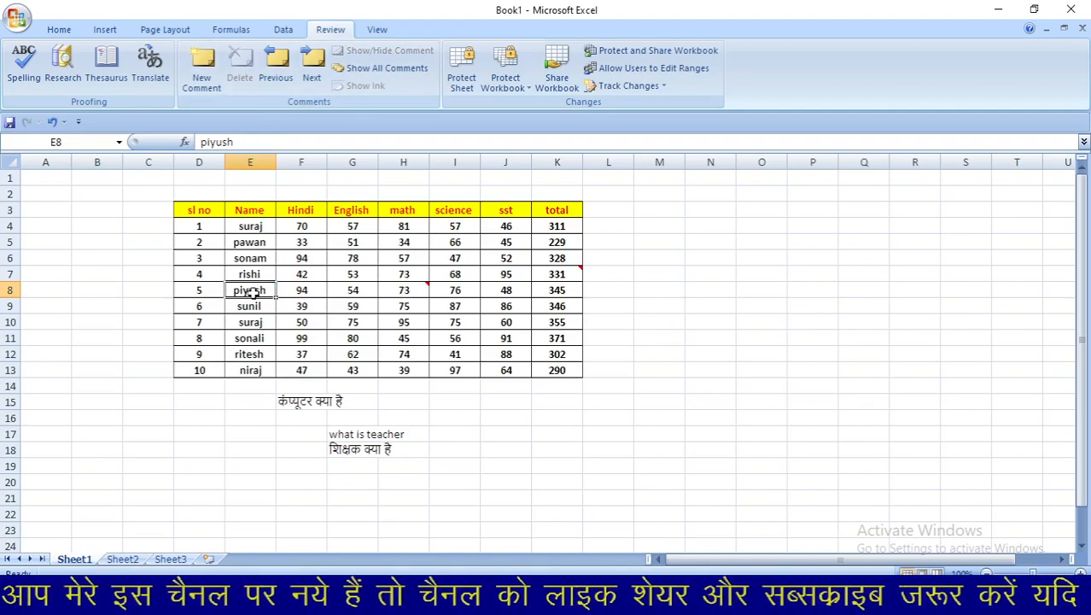
key("ctrl+z")
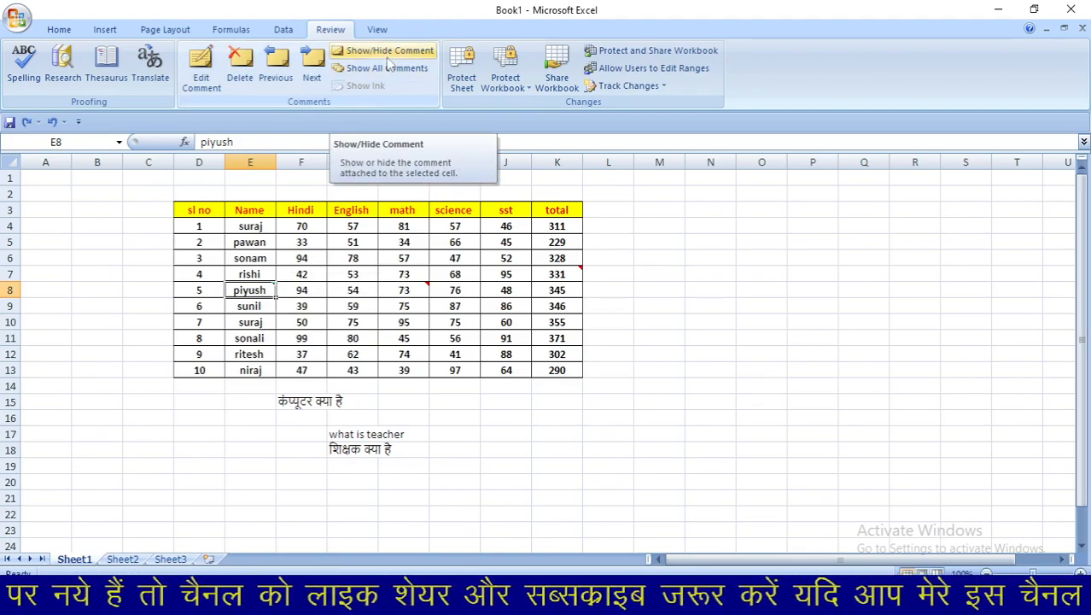
- Toggle E8's comment display until it stays permanently shown, then select K7
mouse_move(264, 291)
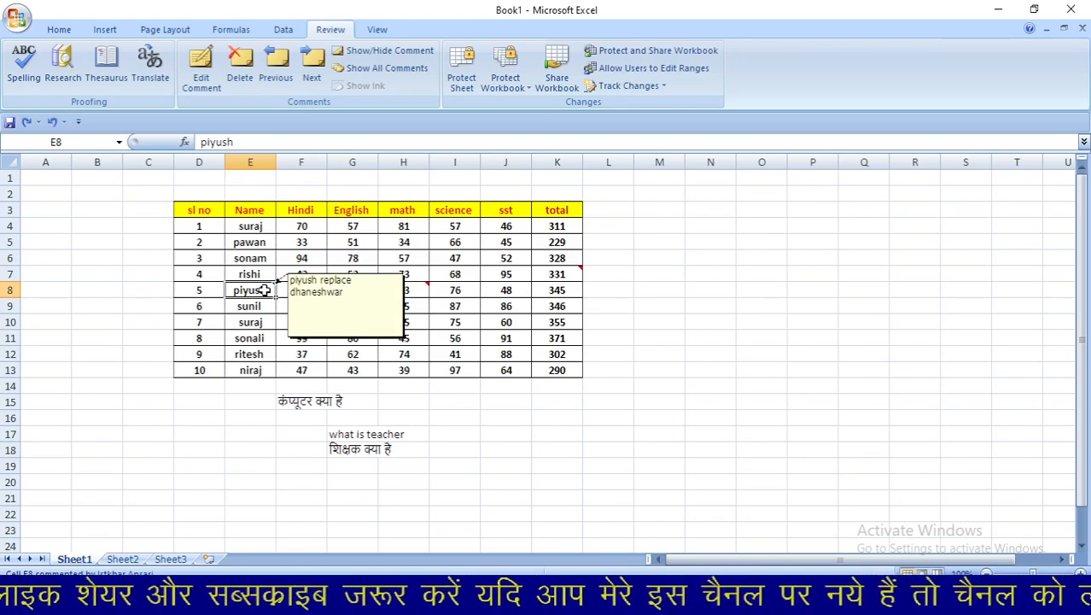
left_click(389, 52)
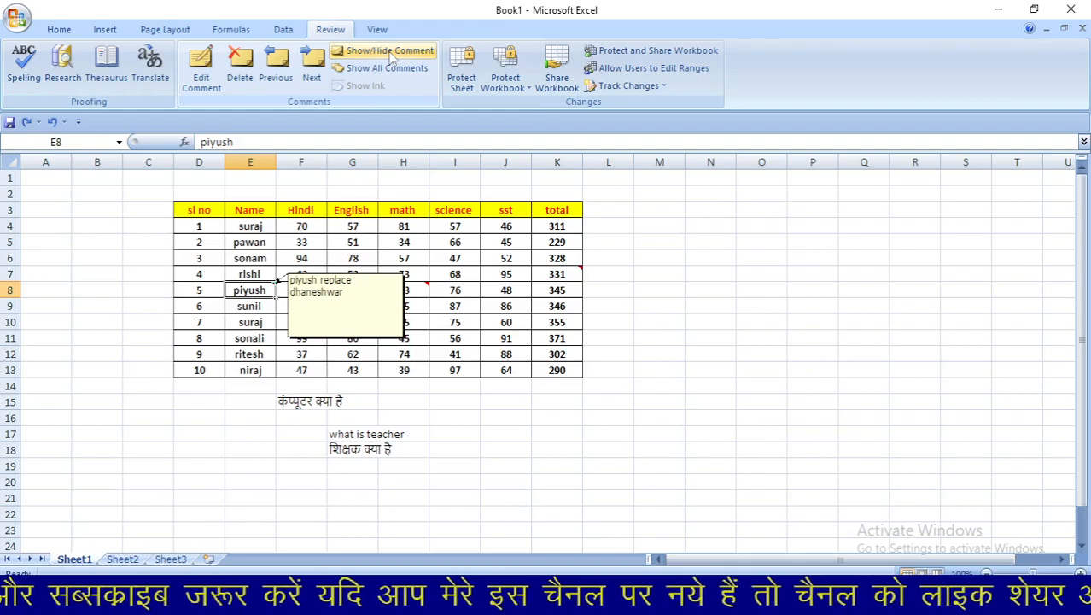
left_click(389, 52)
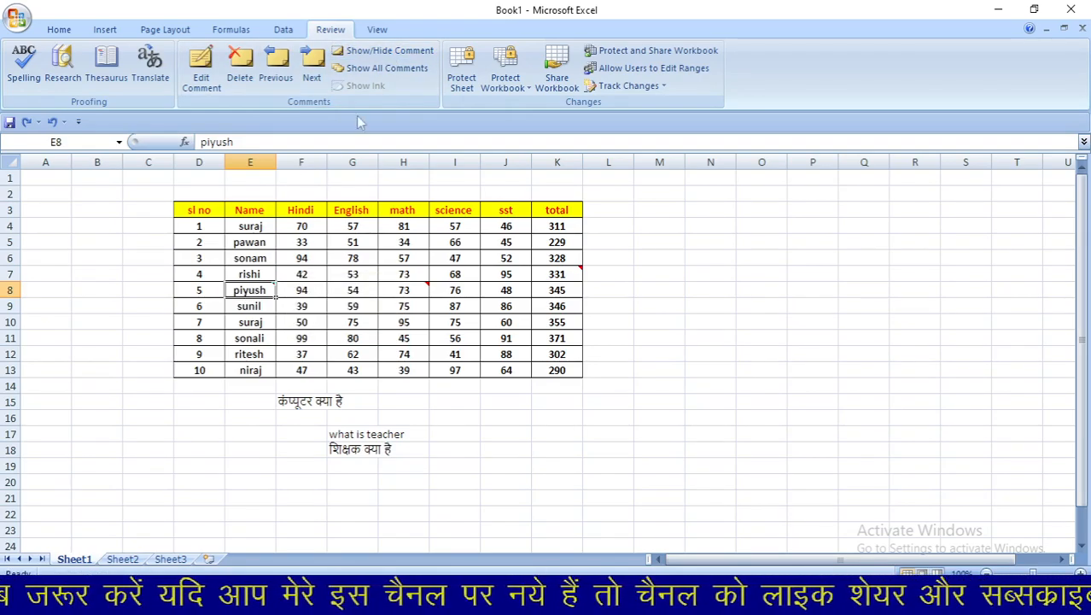
left_click(389, 53)
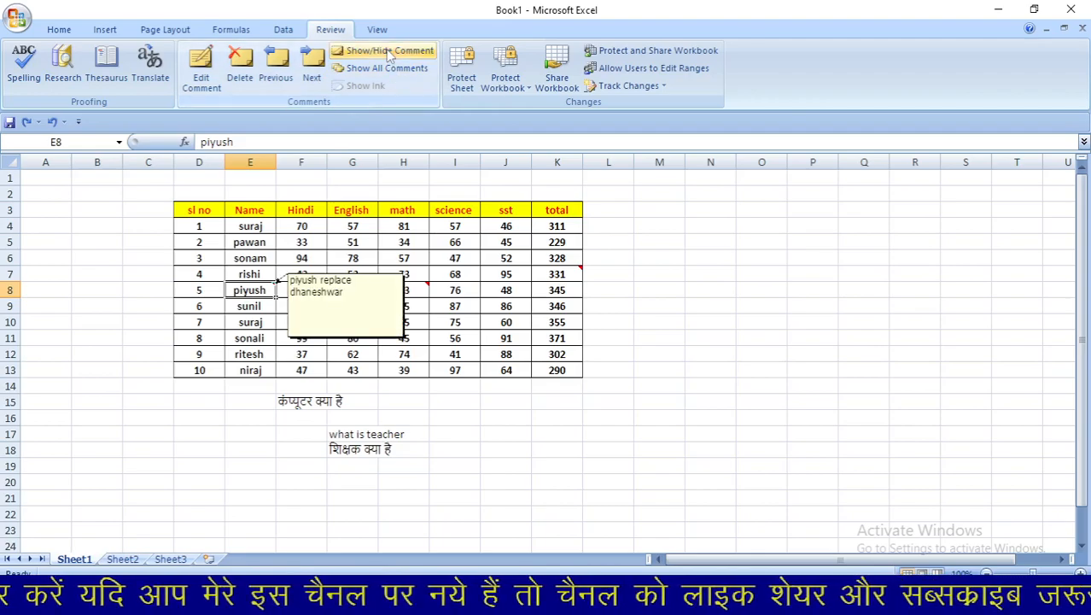
left_click(556, 275)
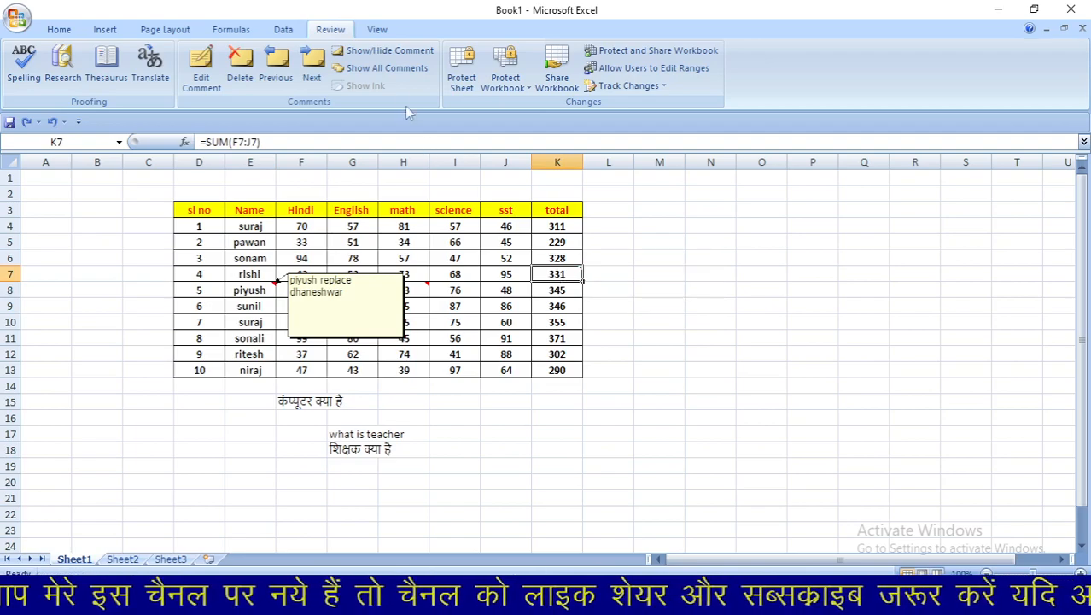
- Keep K7's comment visible and toggle H8's '37 to 73' comment, leaving it hidden
left_click(392, 53)
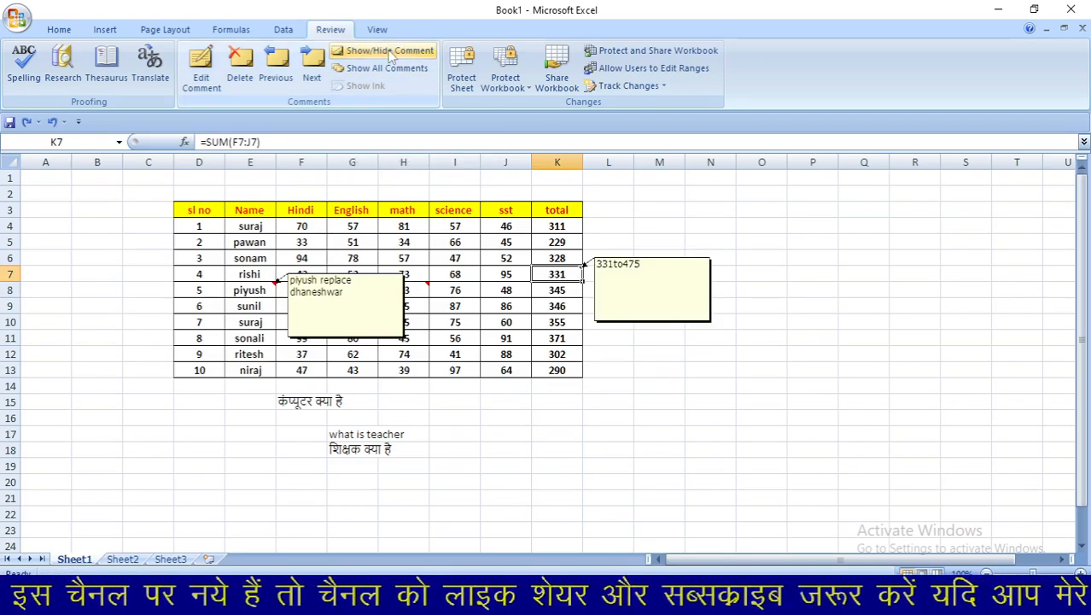
left_click(425, 288)
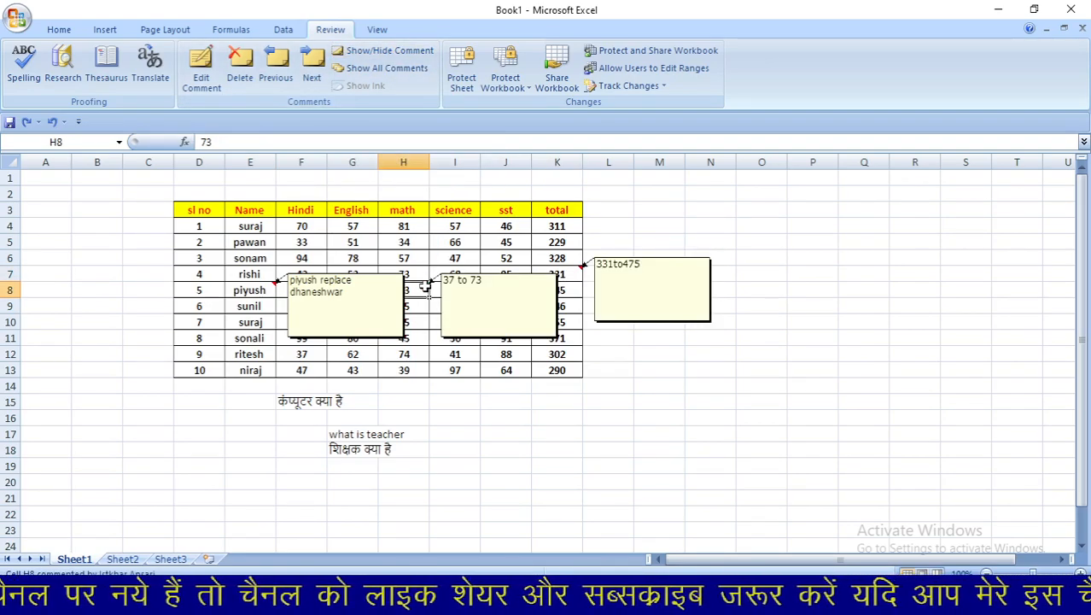
left_click(391, 53)
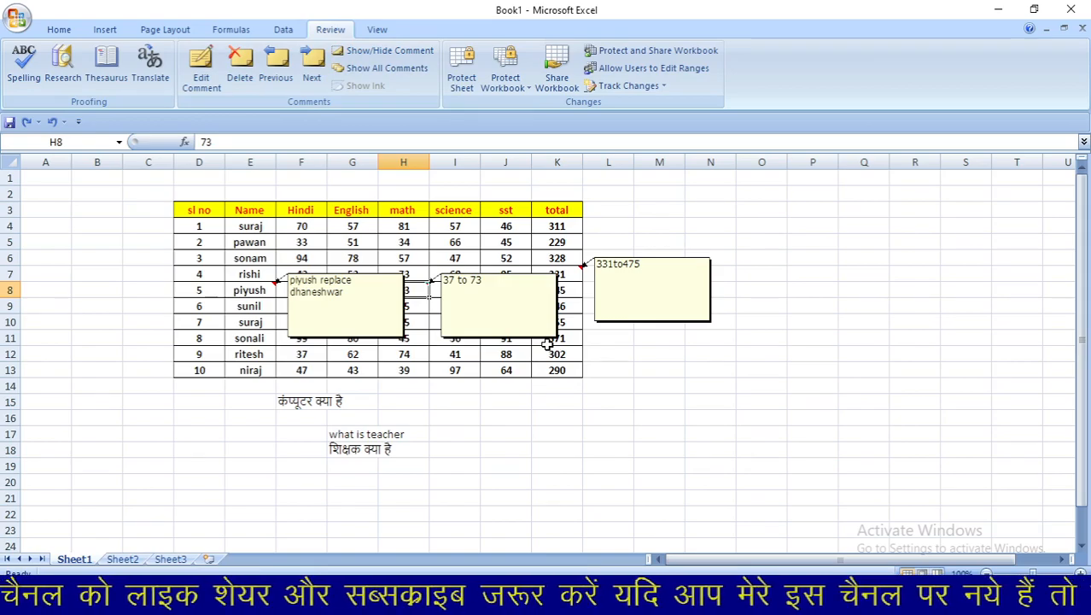
left_click(386, 55)
left_click(386, 54)
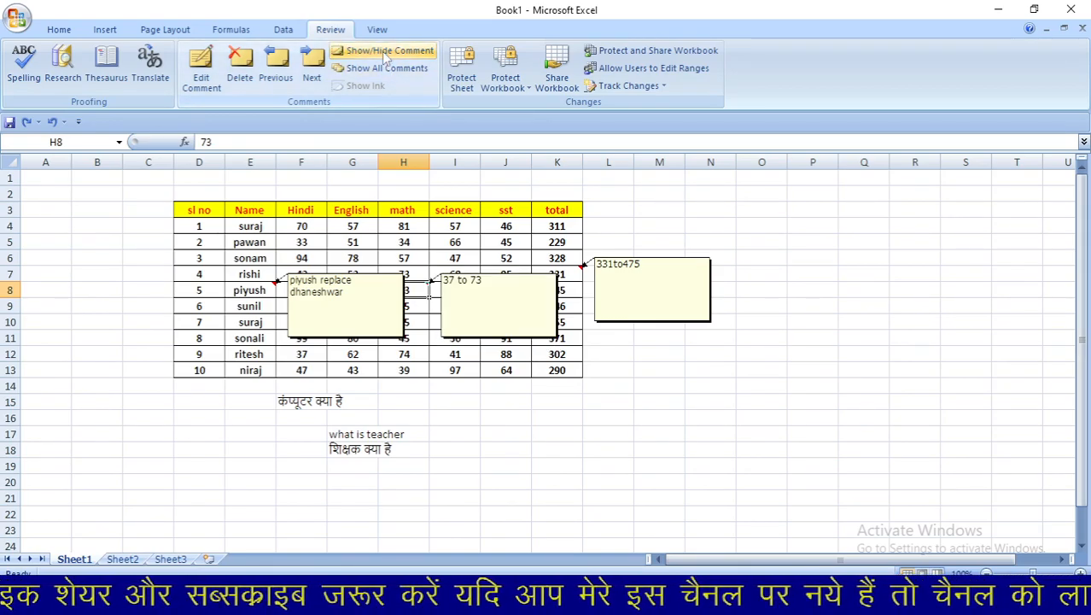
left_click(386, 55)
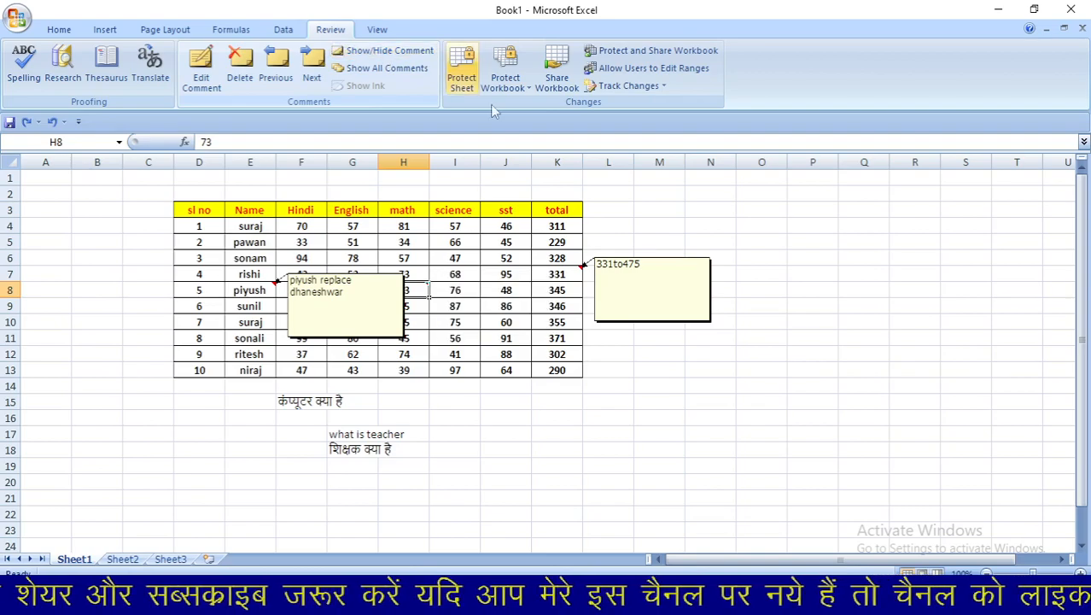
- Hide the K7 and E8 comments, then display all comments at once
left_click(556, 275)
left_click(384, 51)
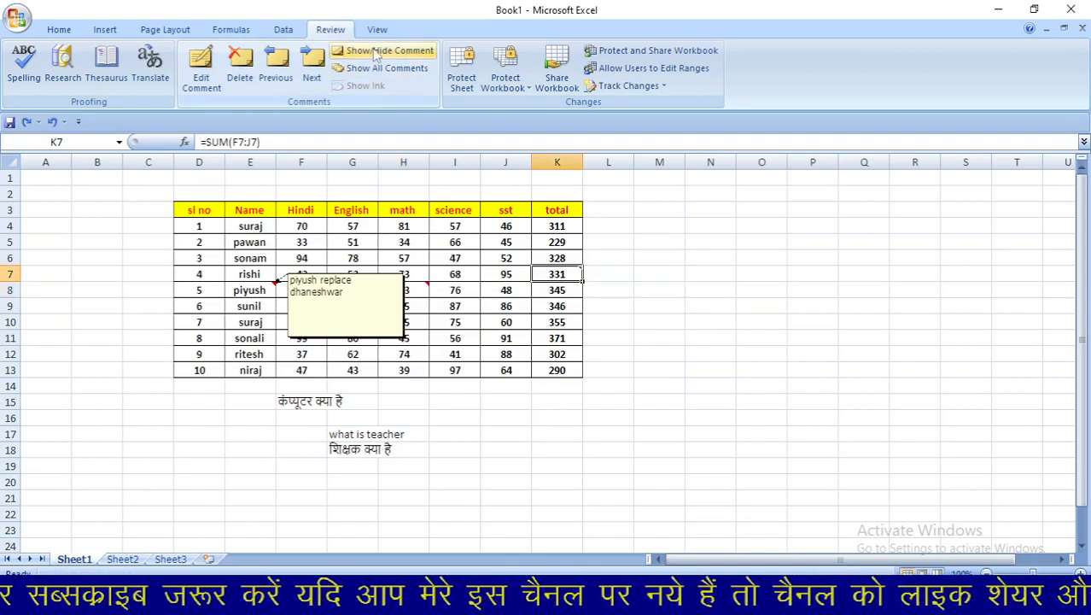
left_click(267, 289)
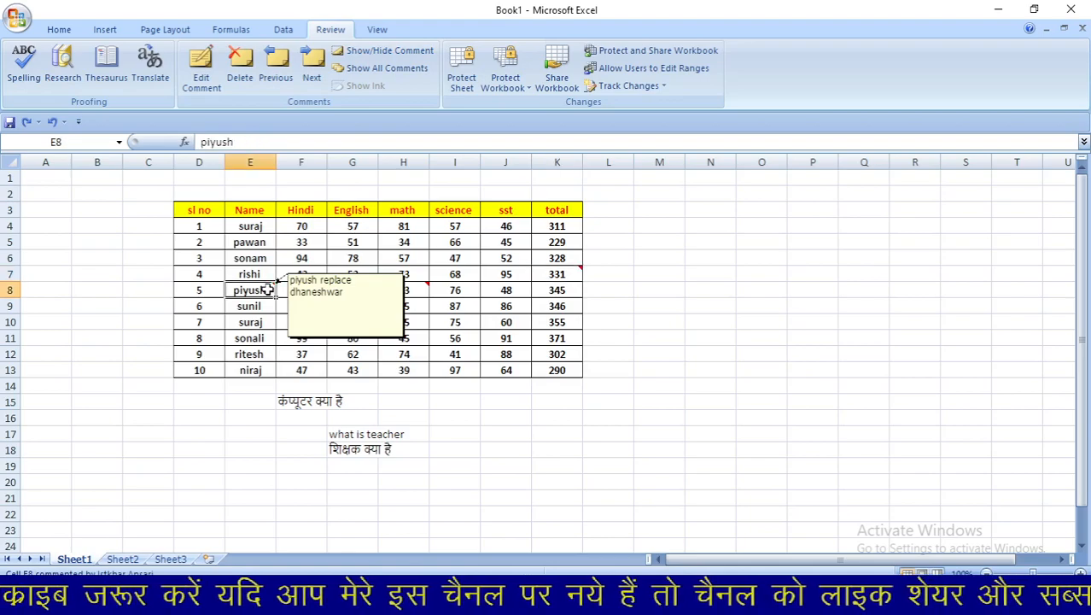
left_click(311, 299)
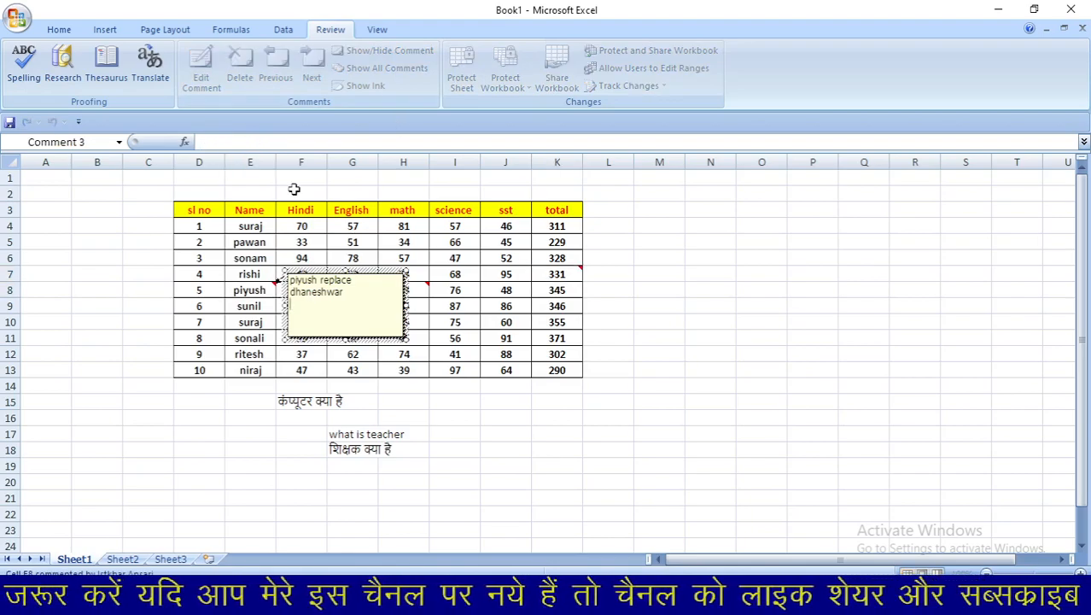
left_click(240, 289)
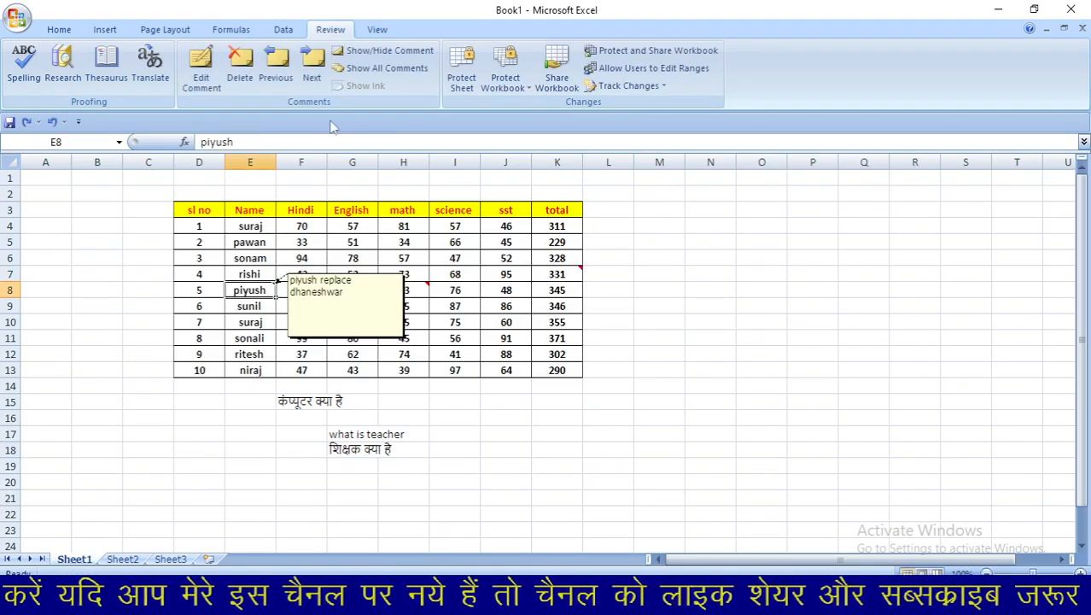
left_click(372, 53)
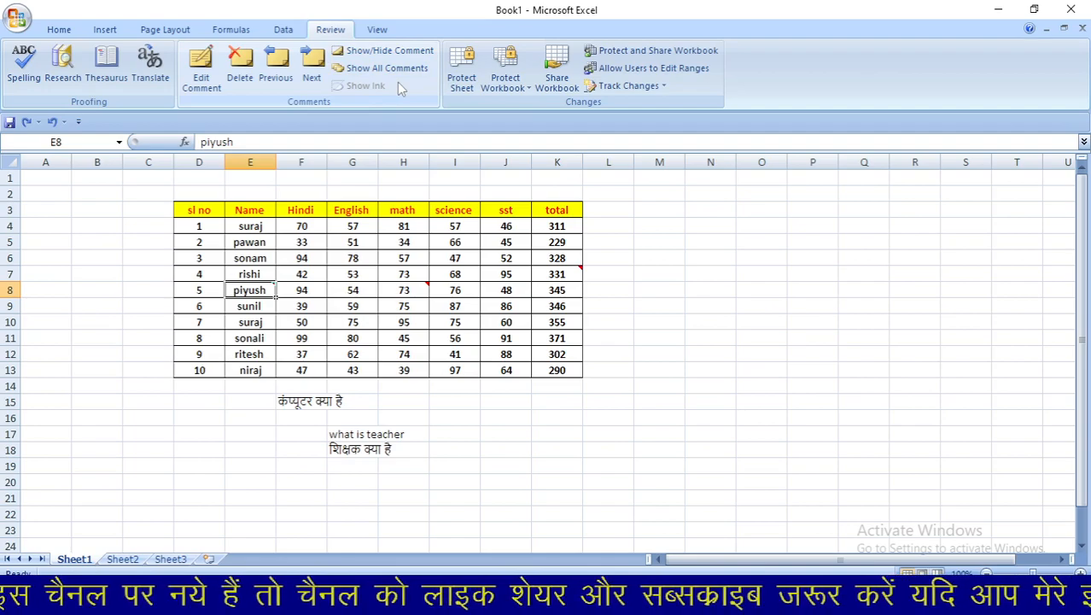
left_click(395, 70)
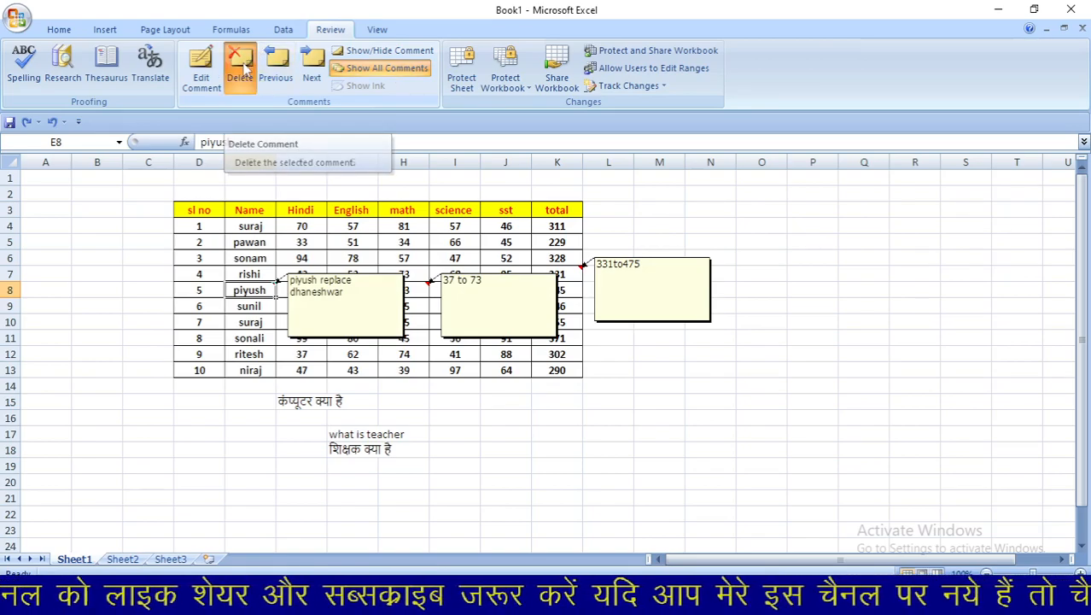
- Delete the comments on E8, H8 and K7, then select J11
left_click(241, 68)
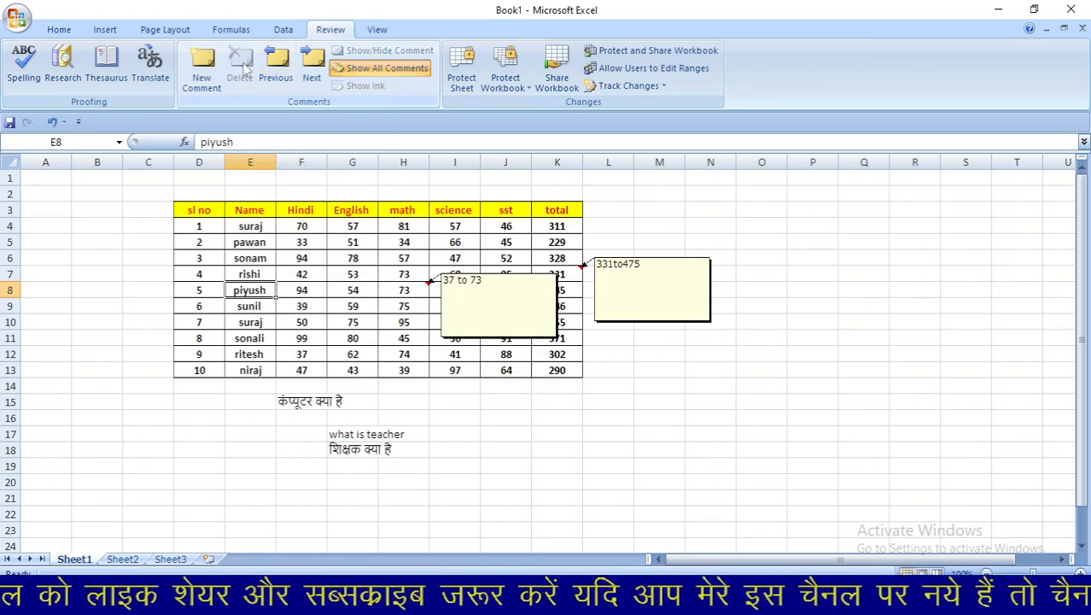
left_click(404, 289)
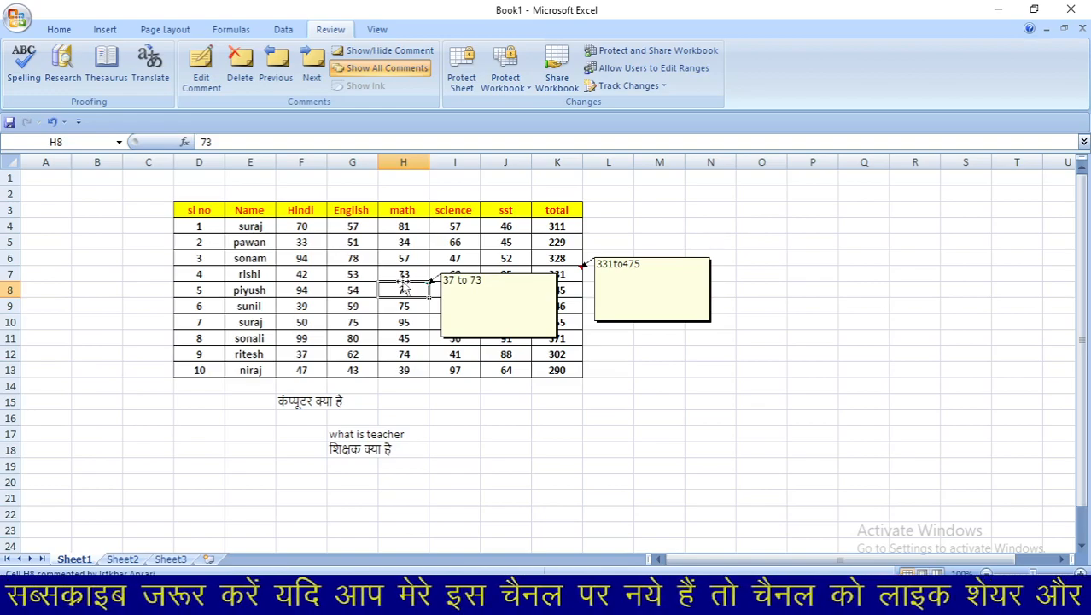
left_click(241, 69)
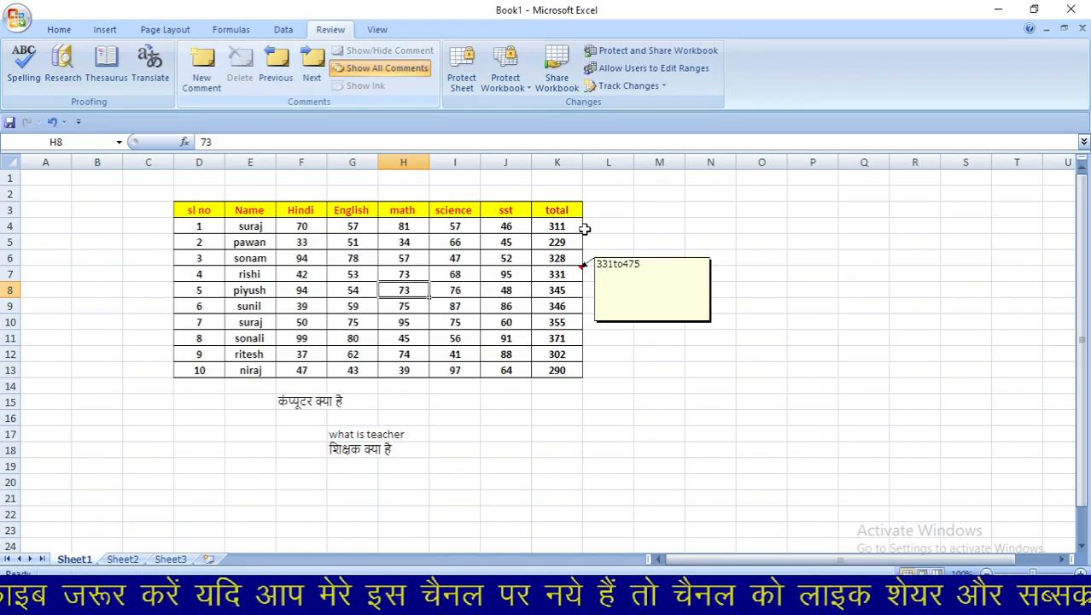
left_click(556, 275)
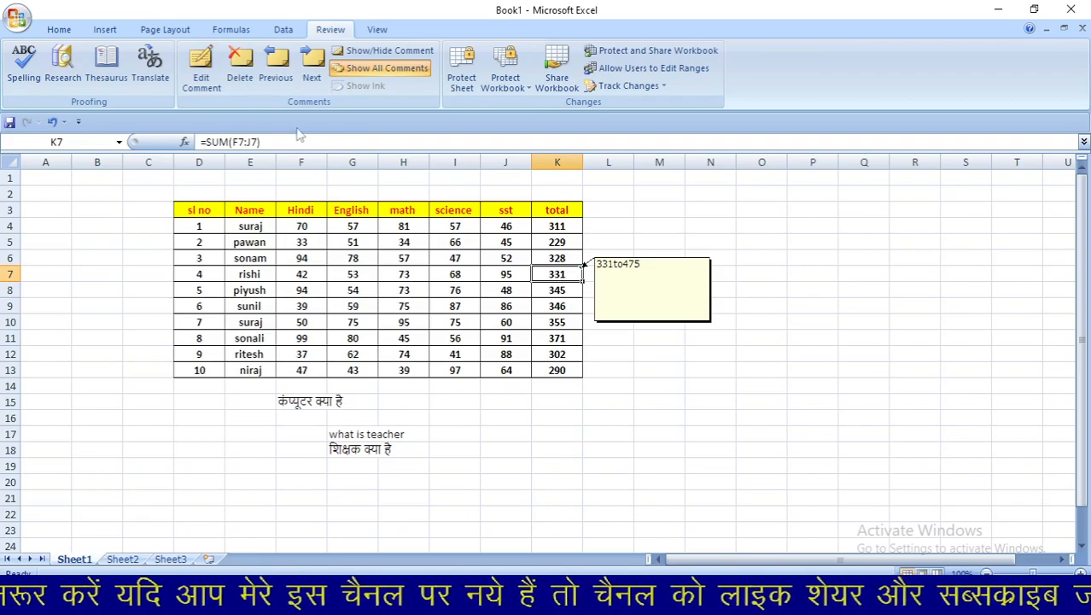
left_click(240, 68)
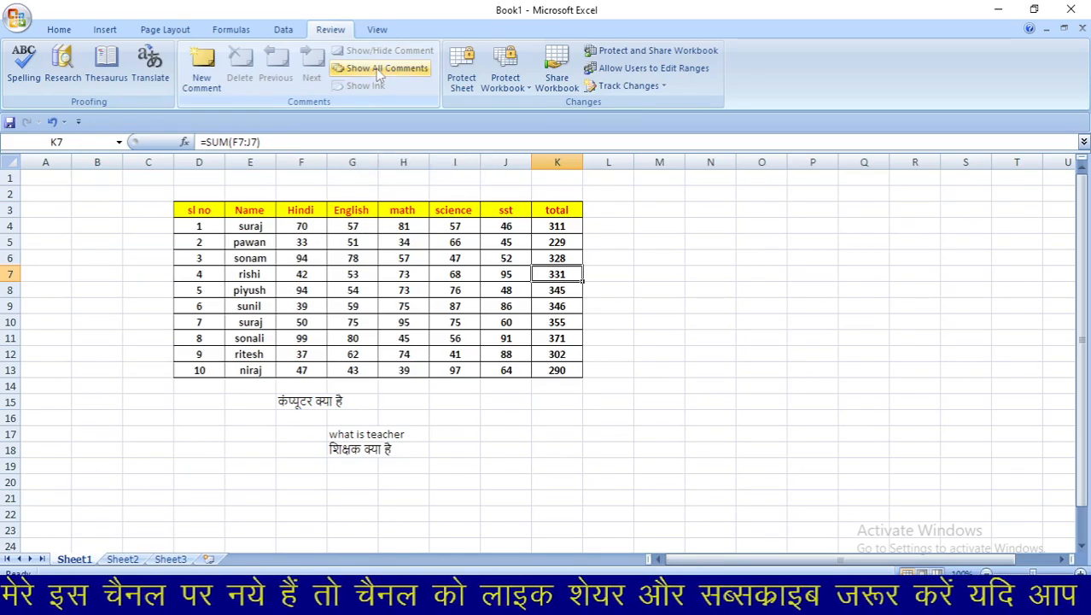
left_click(524, 340)
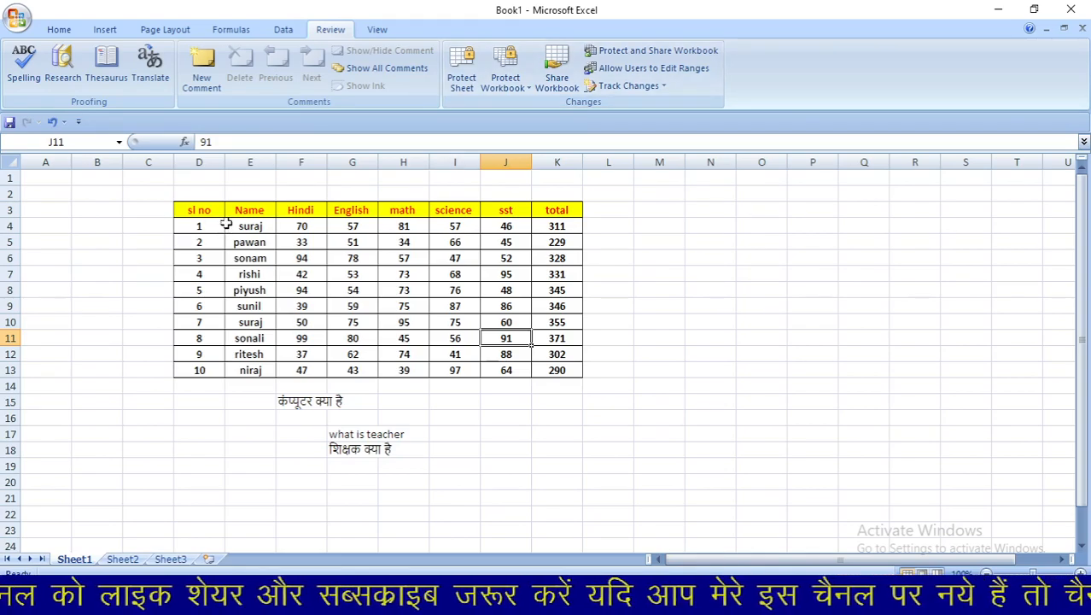
- Overwrite the K4 and K5 totals with 477 and 500, then open Protect Sheet
left_click_drag(196, 210, 563, 369)
left_click_drag(202, 212, 566, 450)
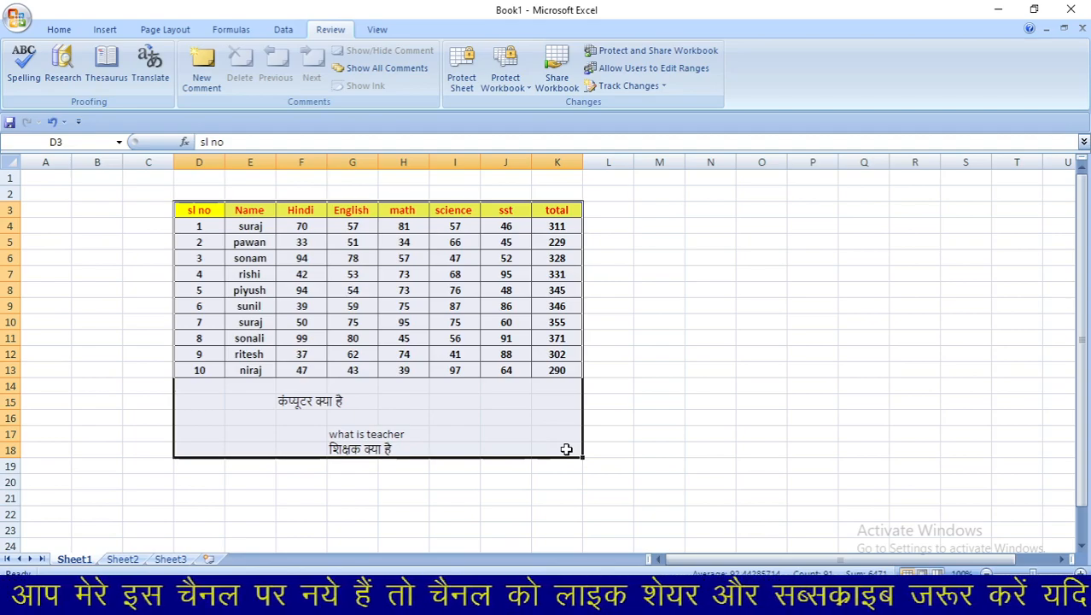
left_click(613, 351)
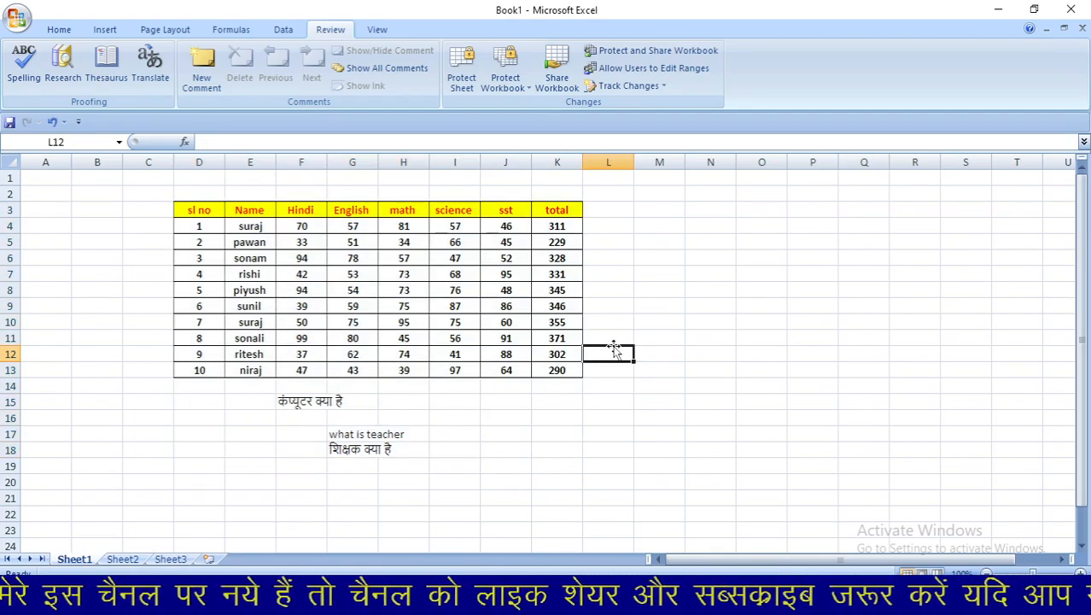
left_click(566, 227)
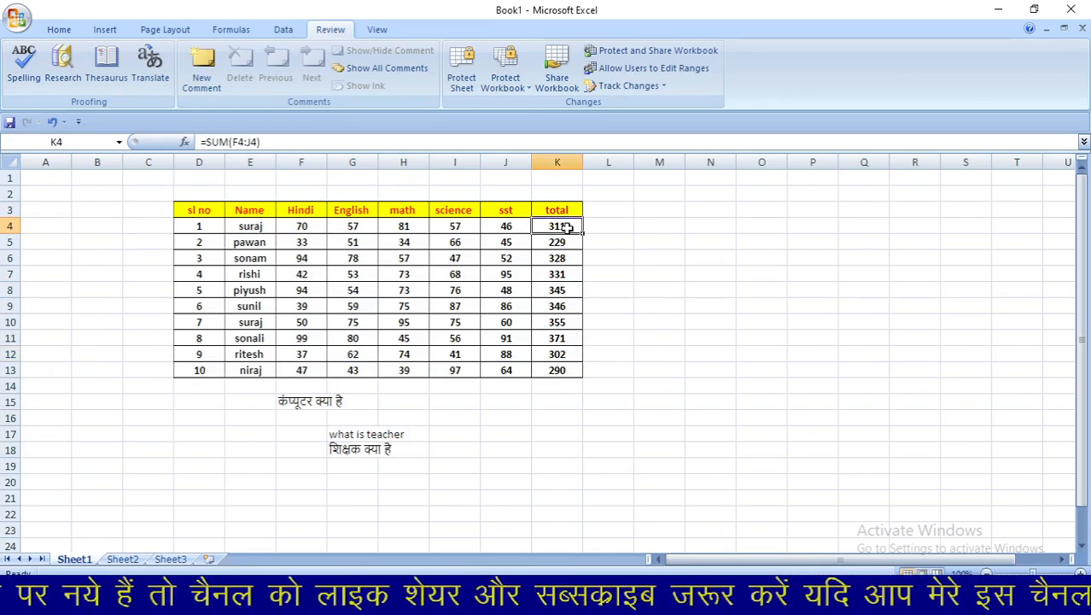
type("477")
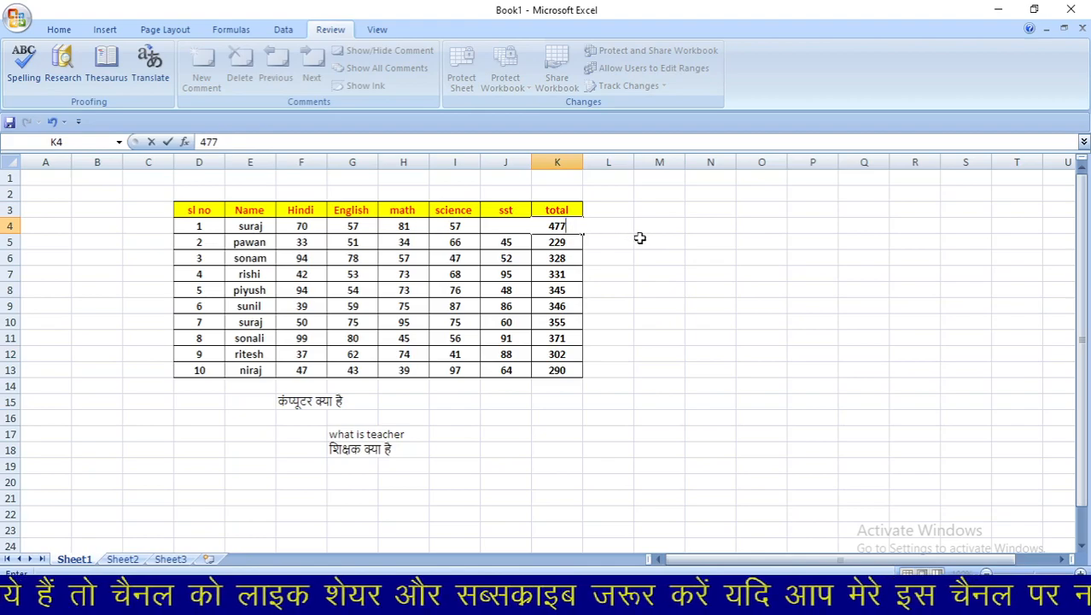
left_click(639, 238)
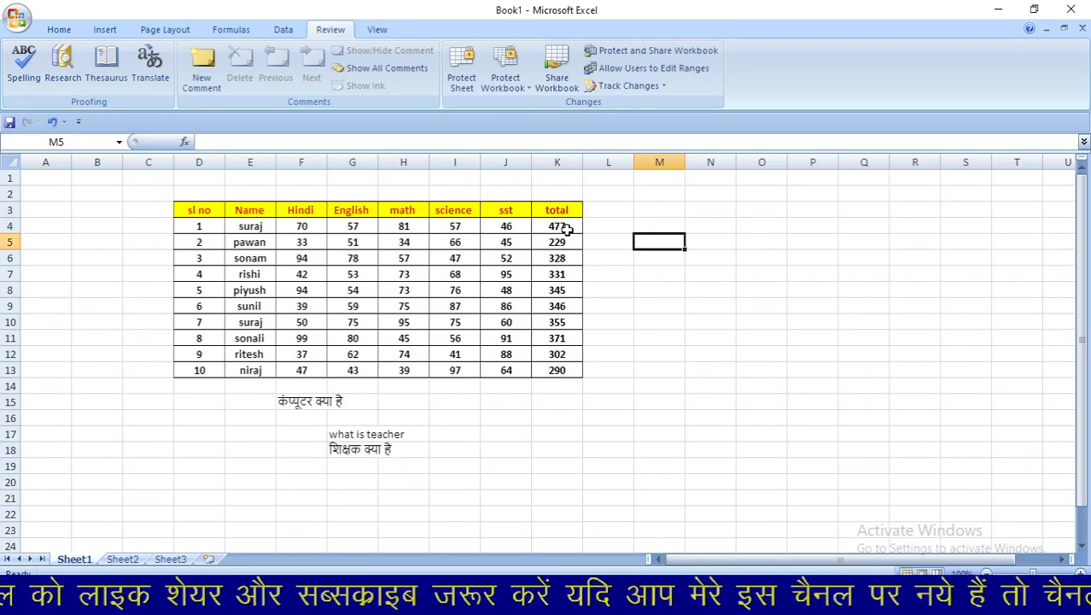
left_click(567, 245)
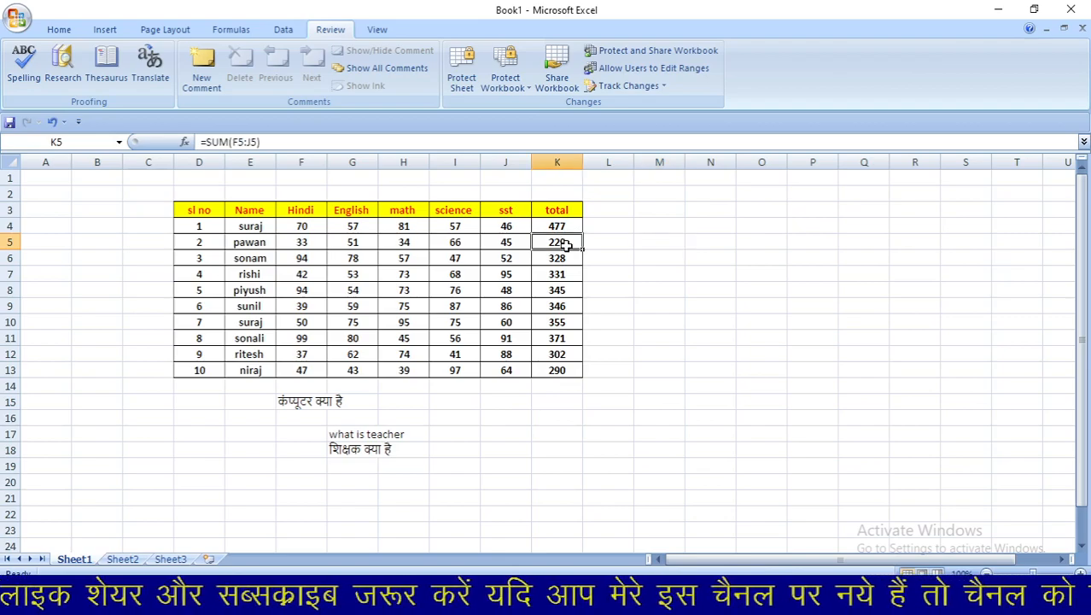
type("500")
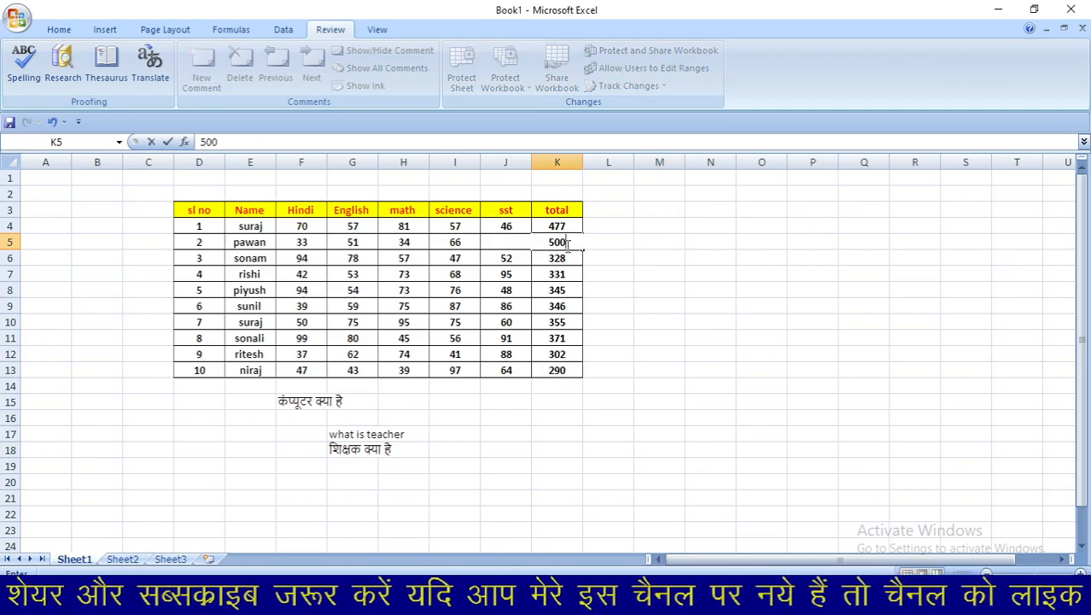
left_click(608, 259)
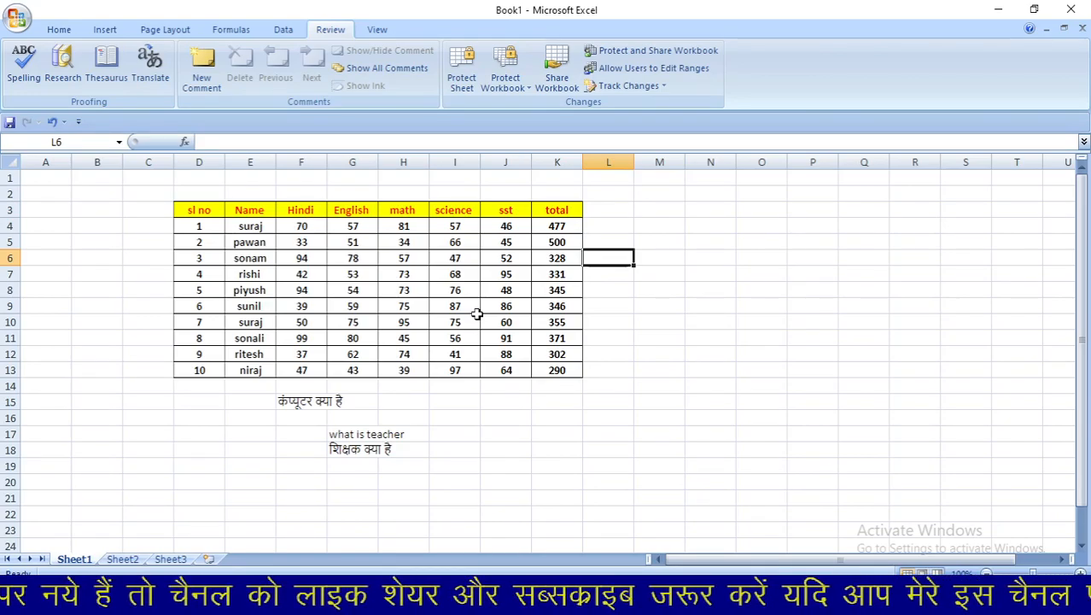
left_click(461, 77)
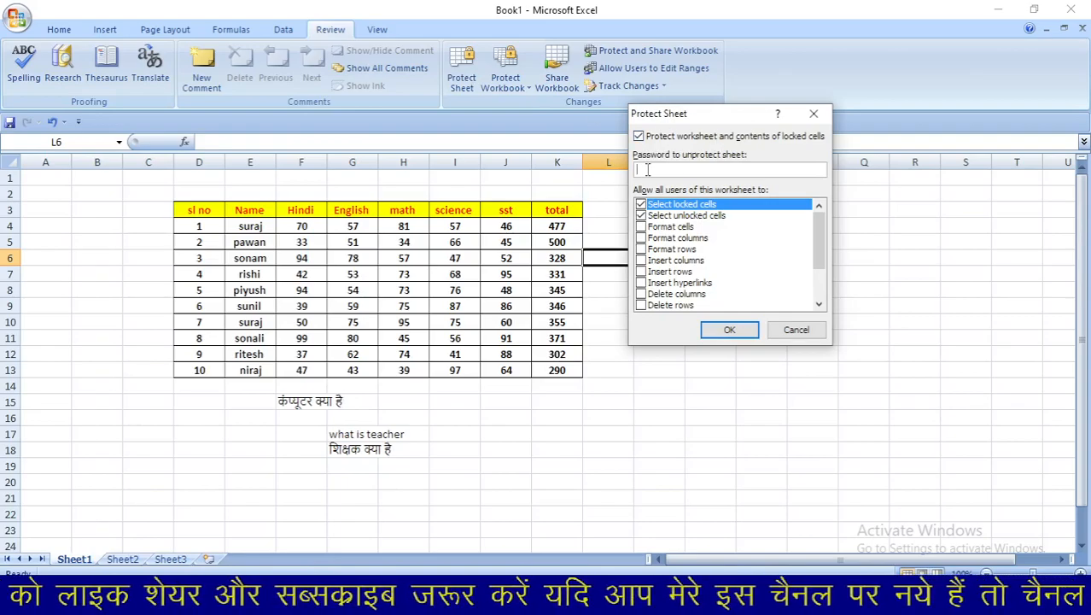
- Enter and confirm the sheet password to protect Sheet1
type("1234")
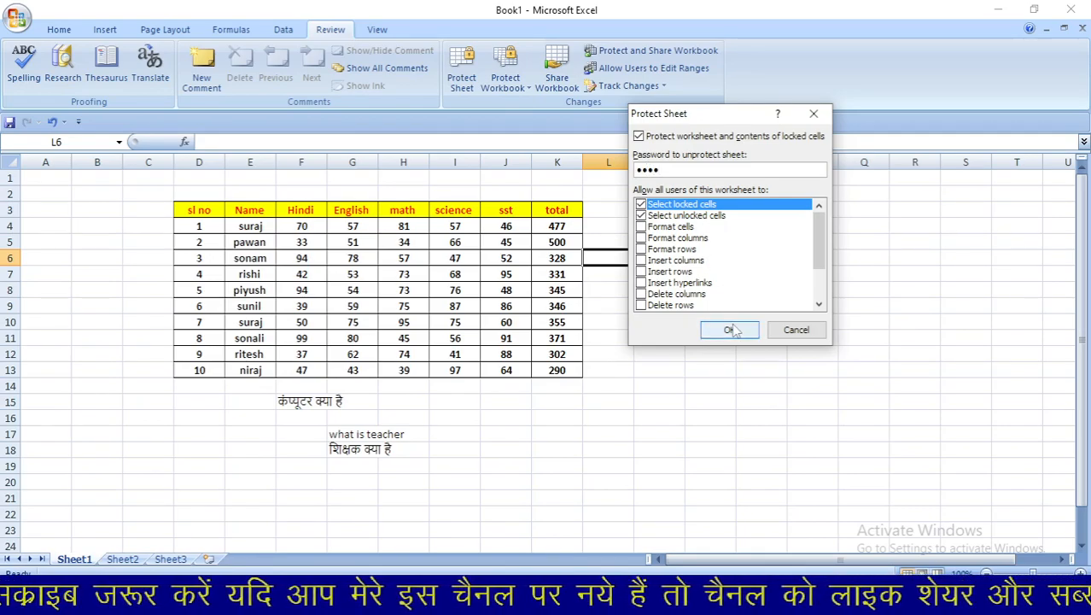
left_click(741, 336)
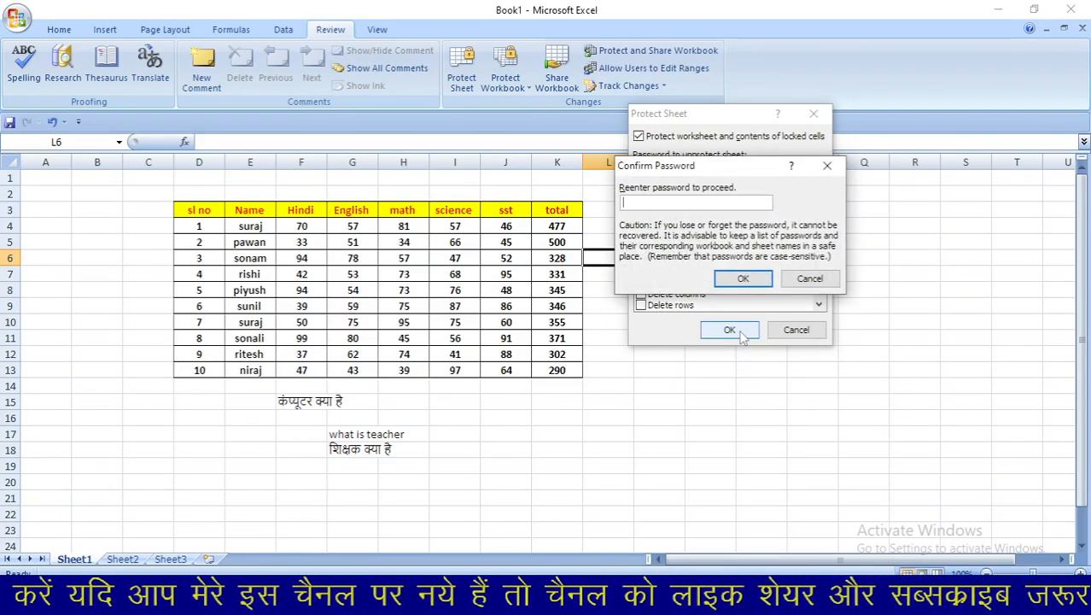
type("1234")
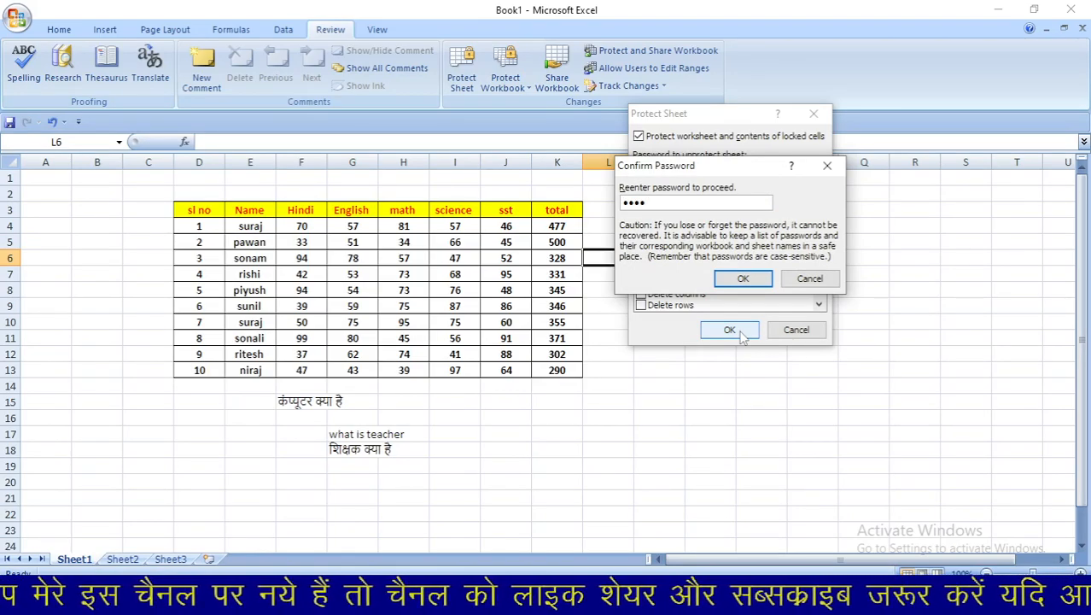
key("Return")
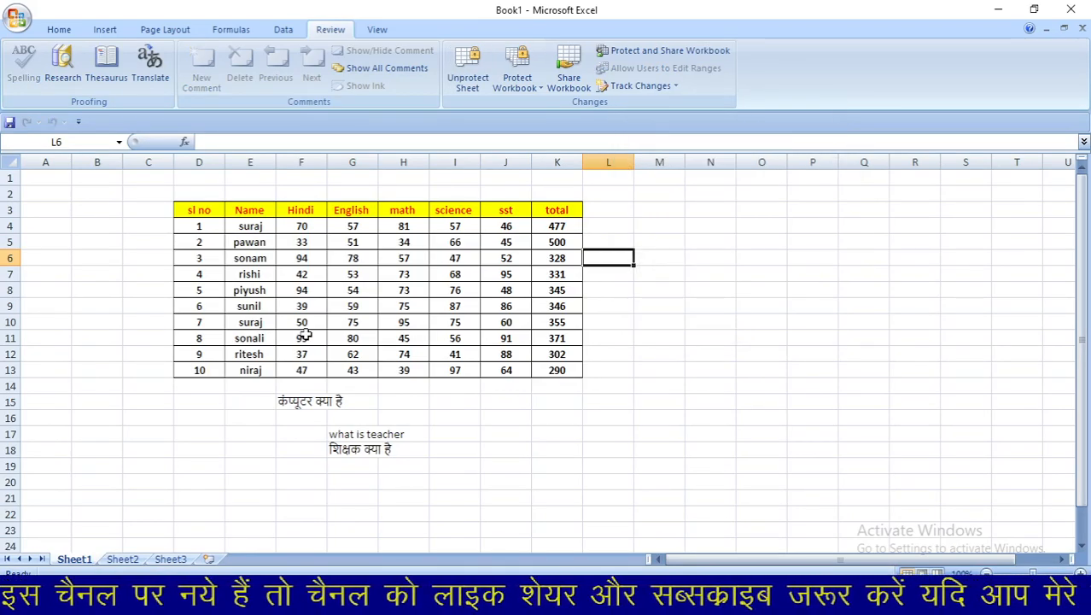
left_click(554, 226)
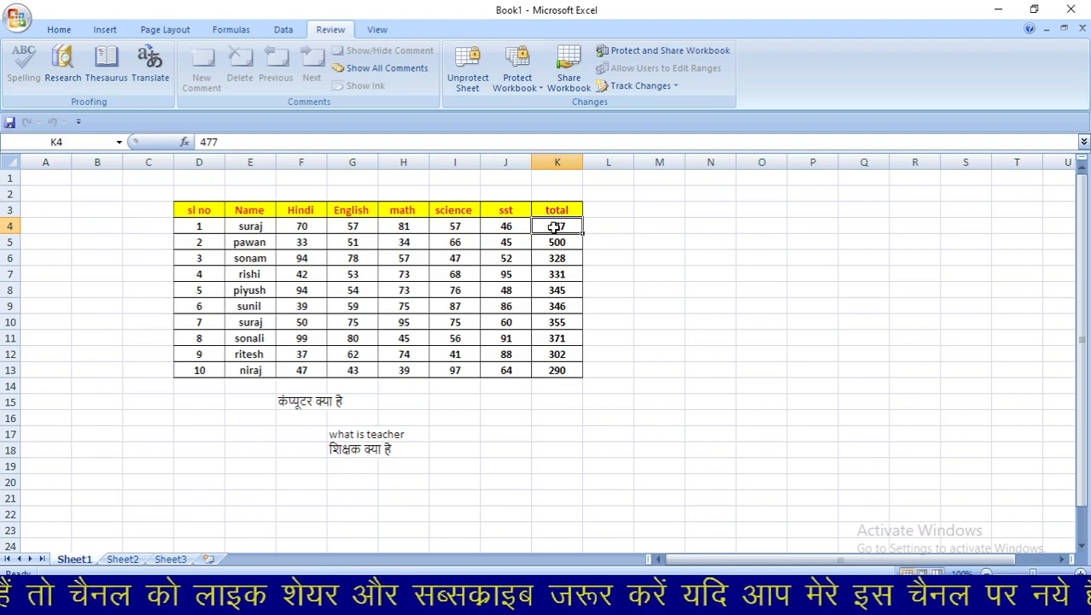
double_click(554, 227)
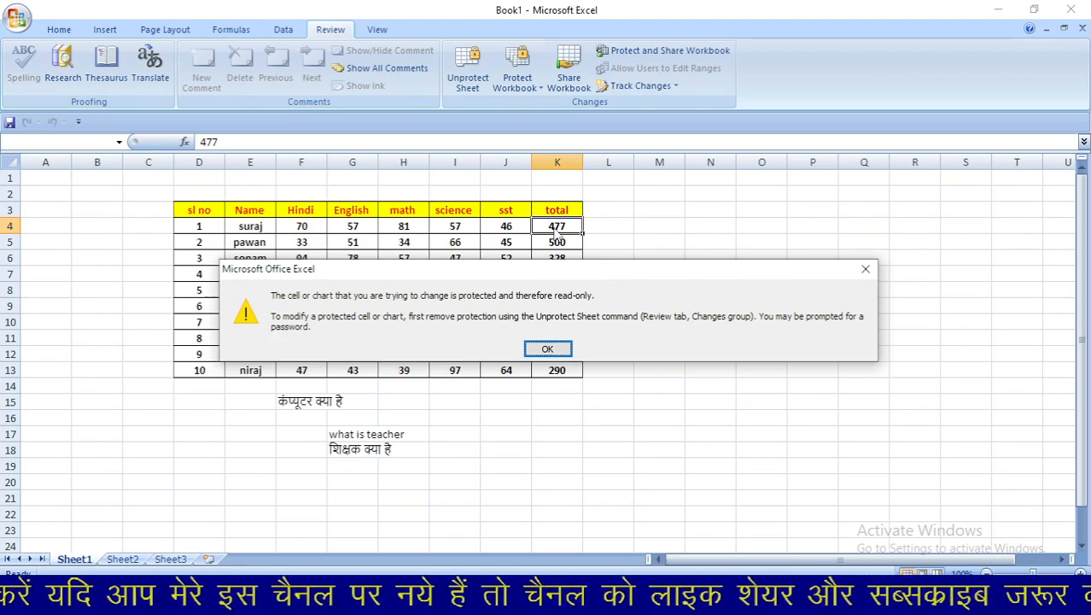
left_click(549, 349)
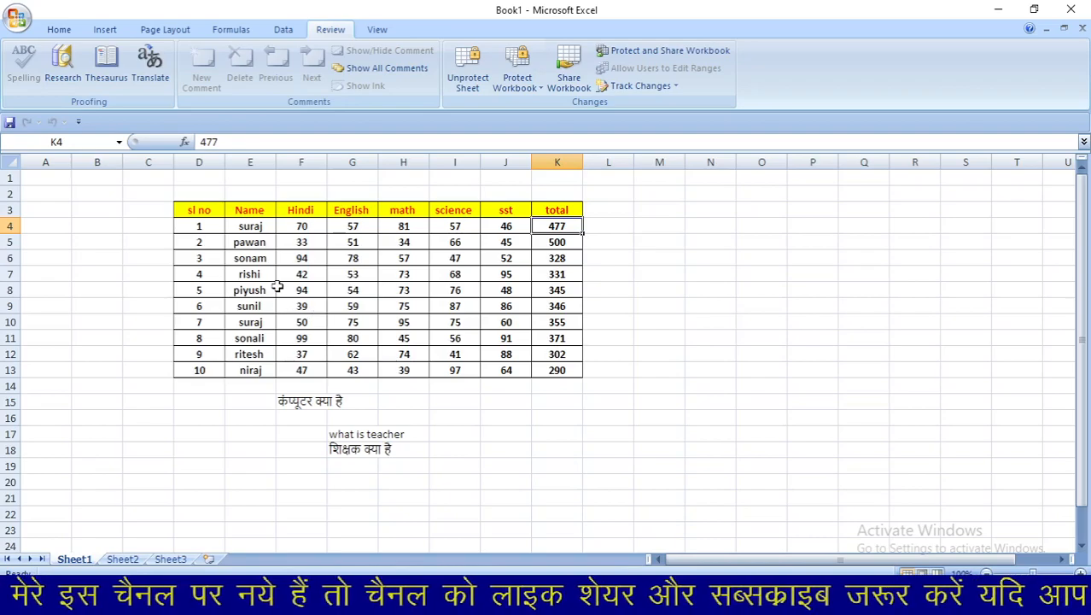
double_click(277, 290)
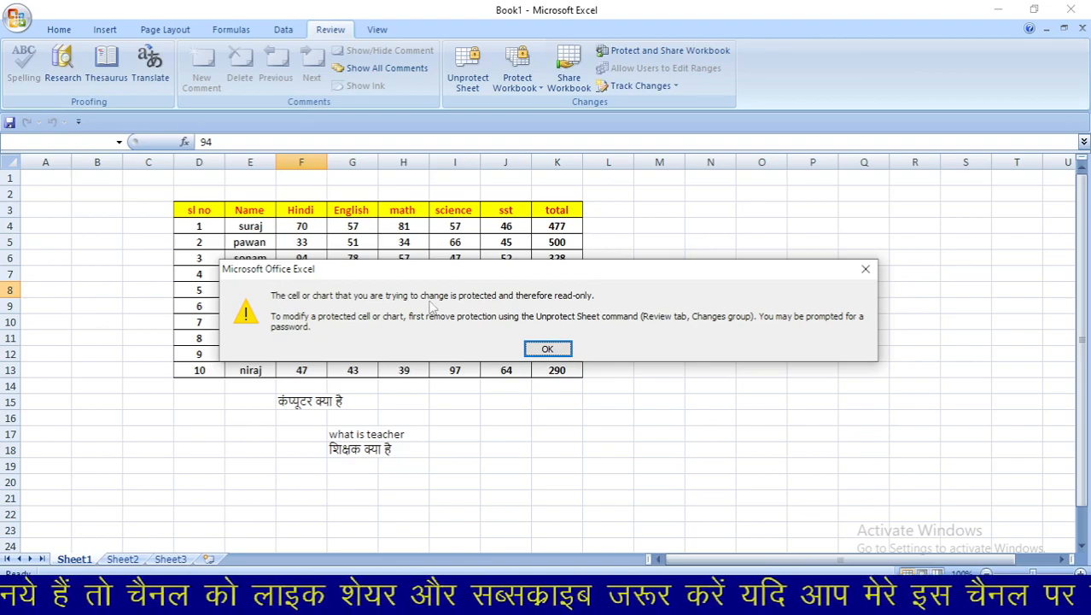
left_click(559, 349)
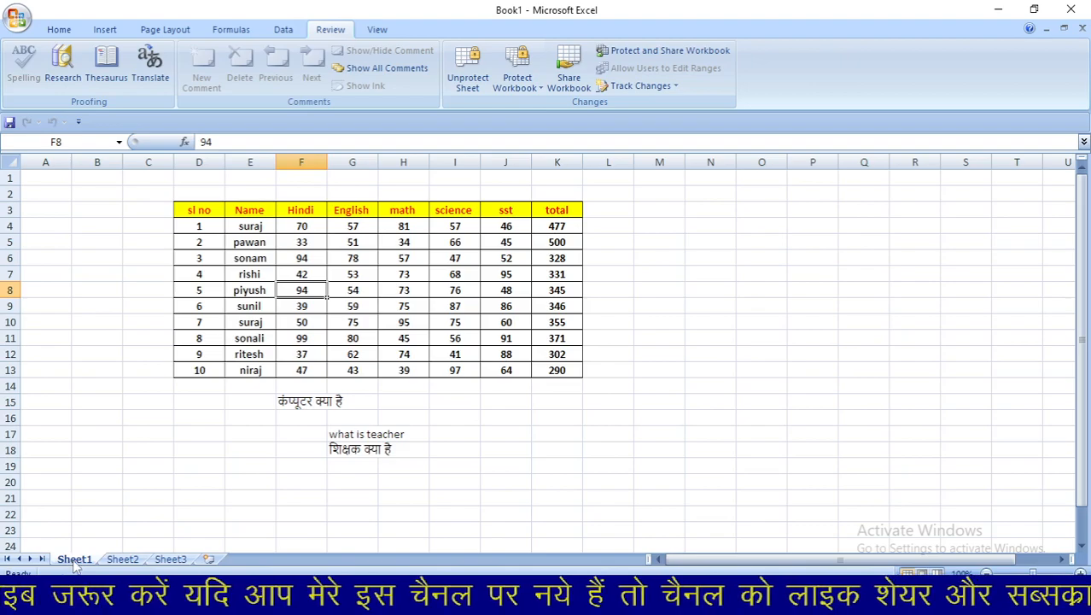
right_click(74, 559)
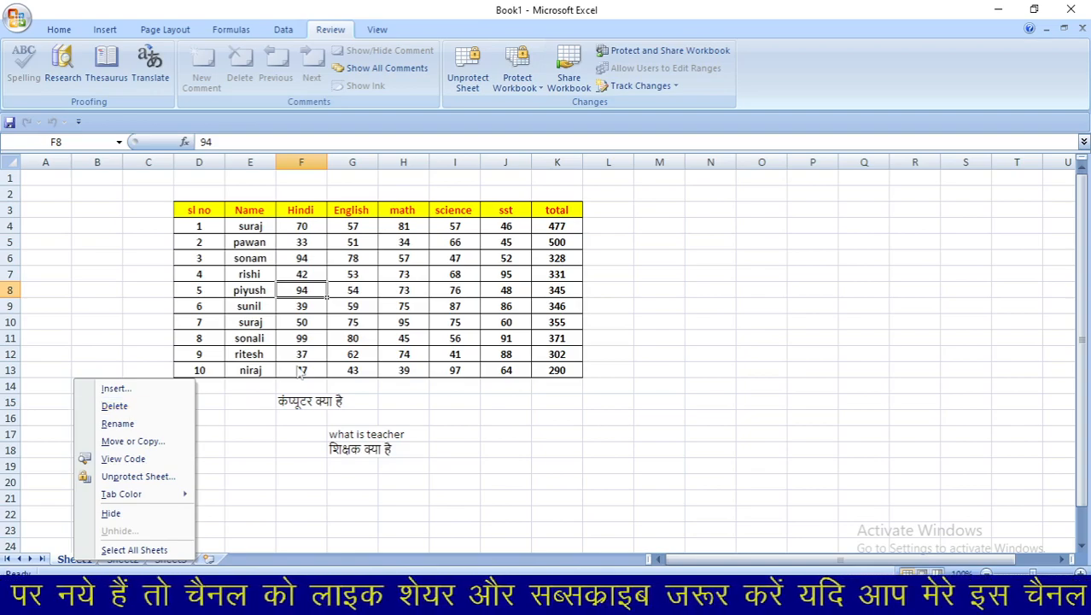
left_click(475, 392)
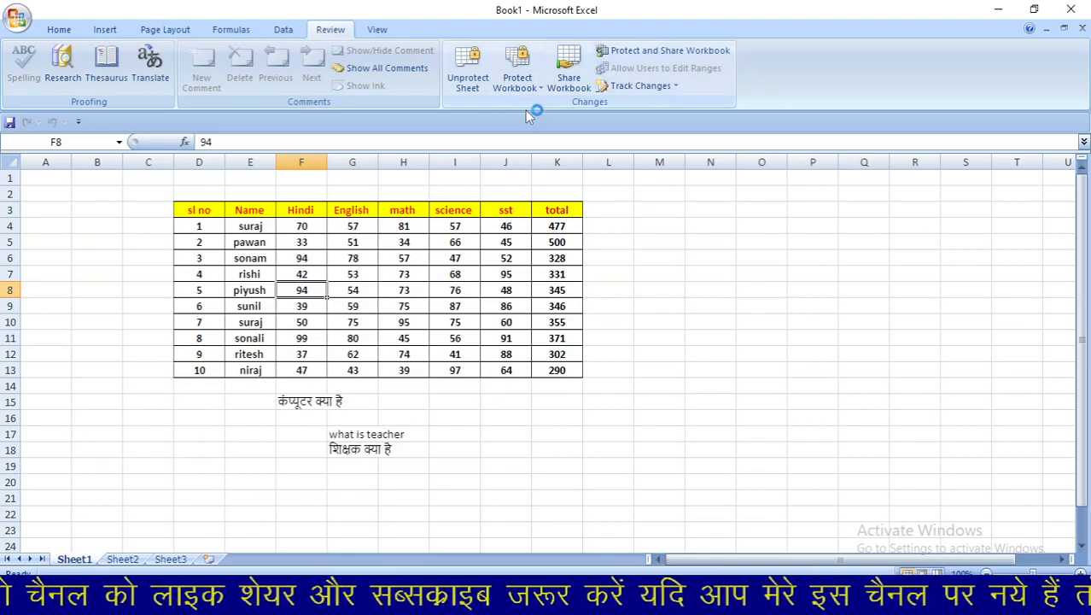
- Unprotect Sheet1 by entering its password
left_click(640, 272)
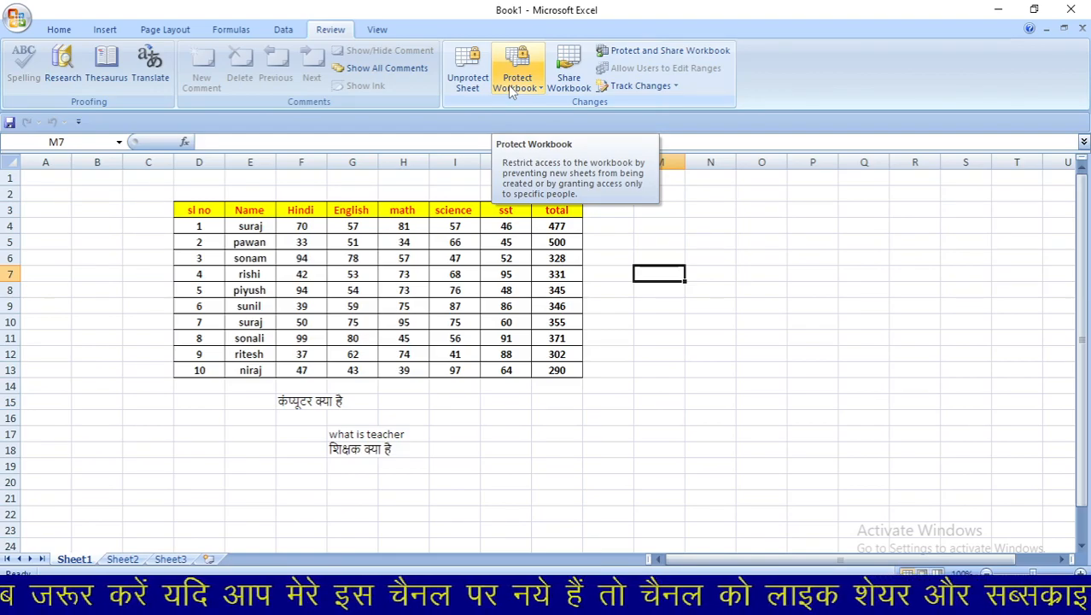
left_click(467, 70)
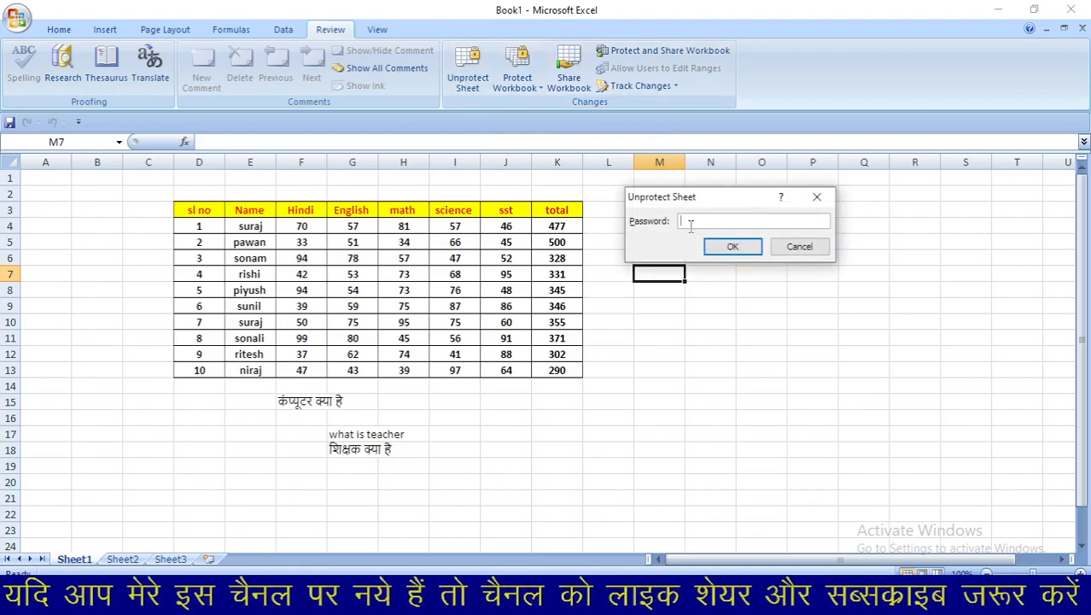
type("12345")
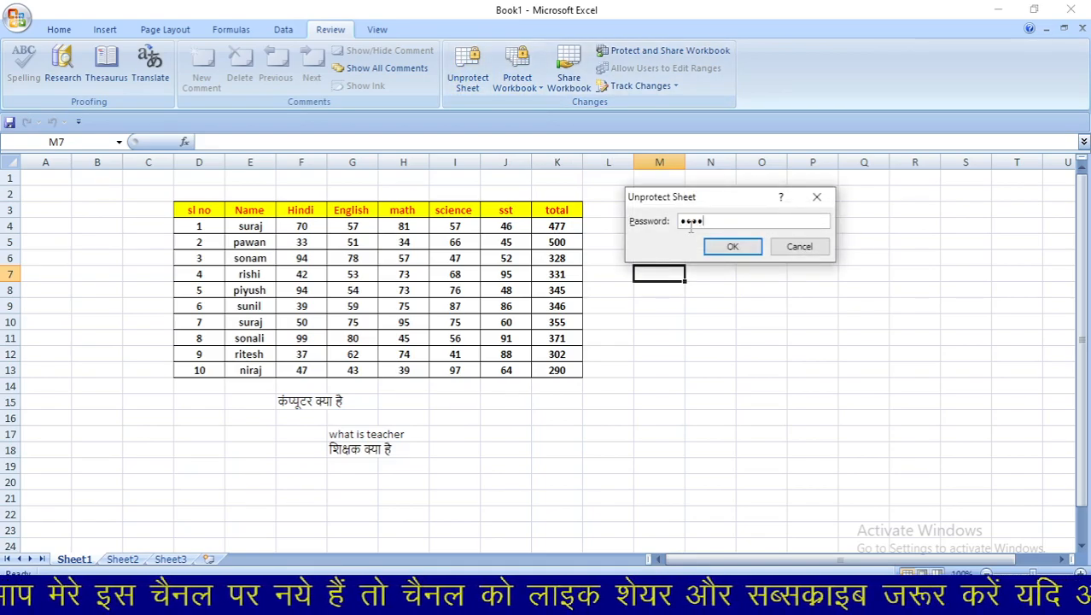
key("Return")
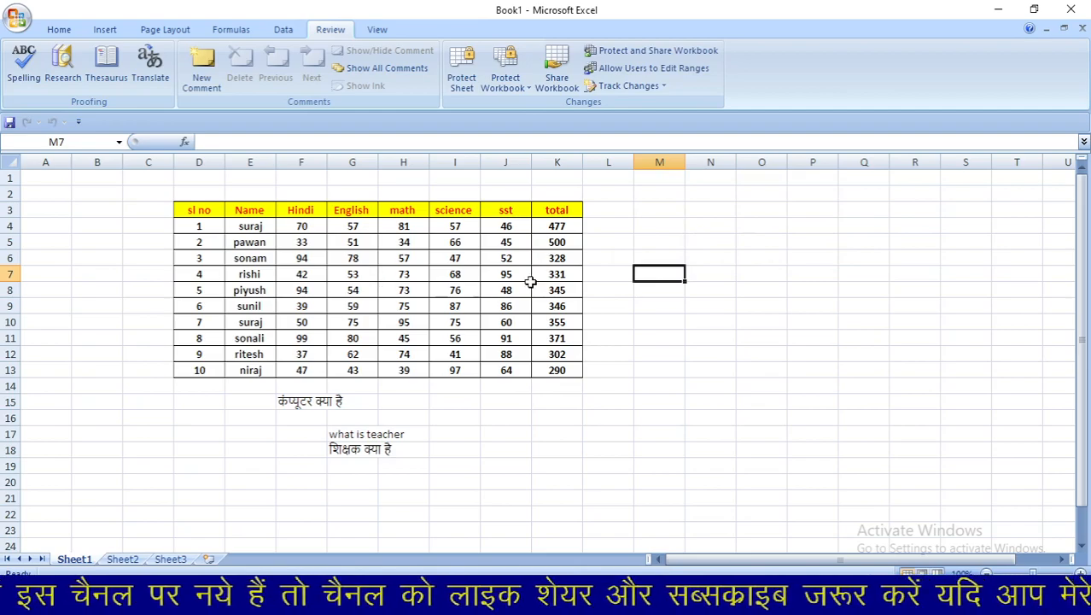
- Replace the total in K6 with 500
left_click(557, 261)
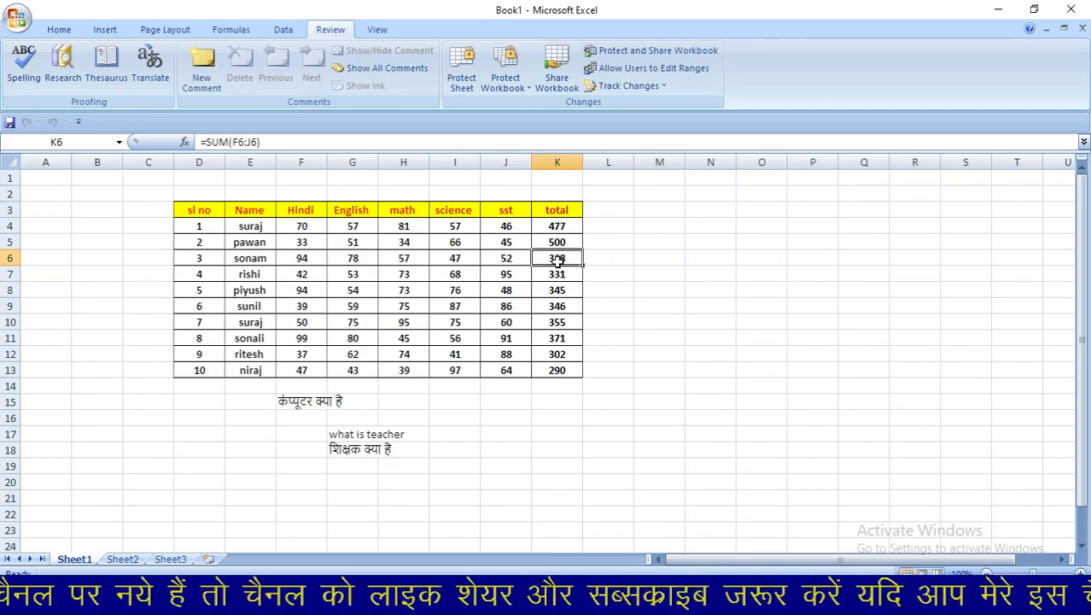
type("500")
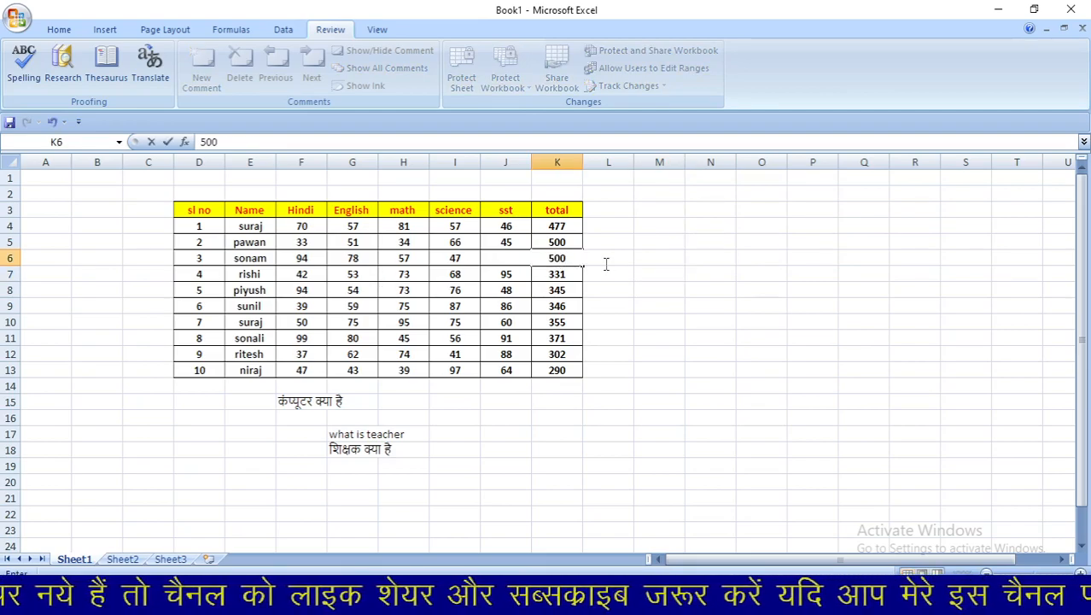
left_click(605, 278)
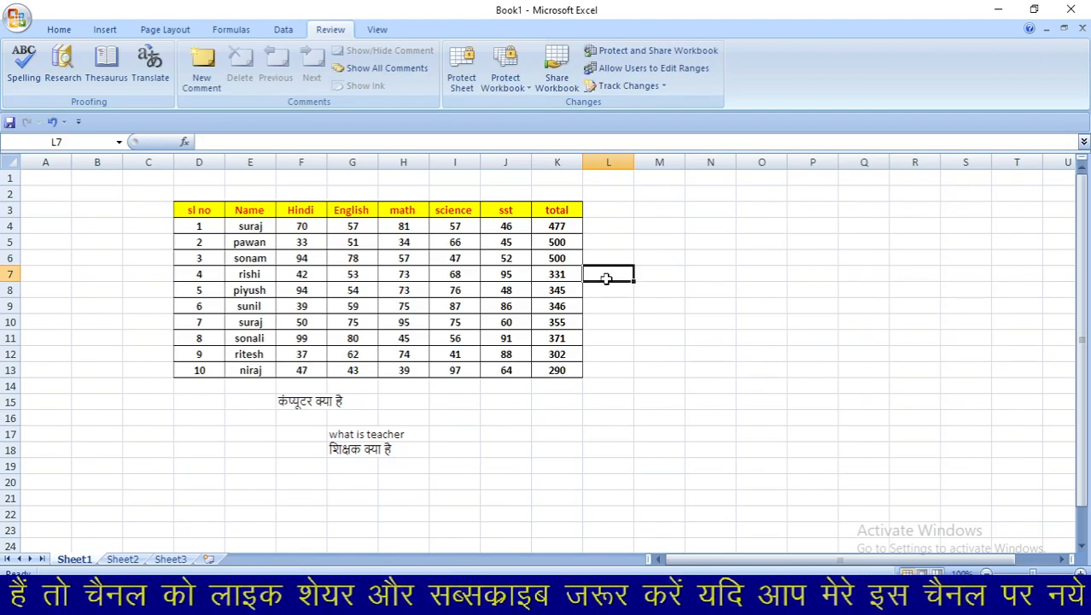
- Protect the workbook structure with a confirmed password
left_click(503, 89)
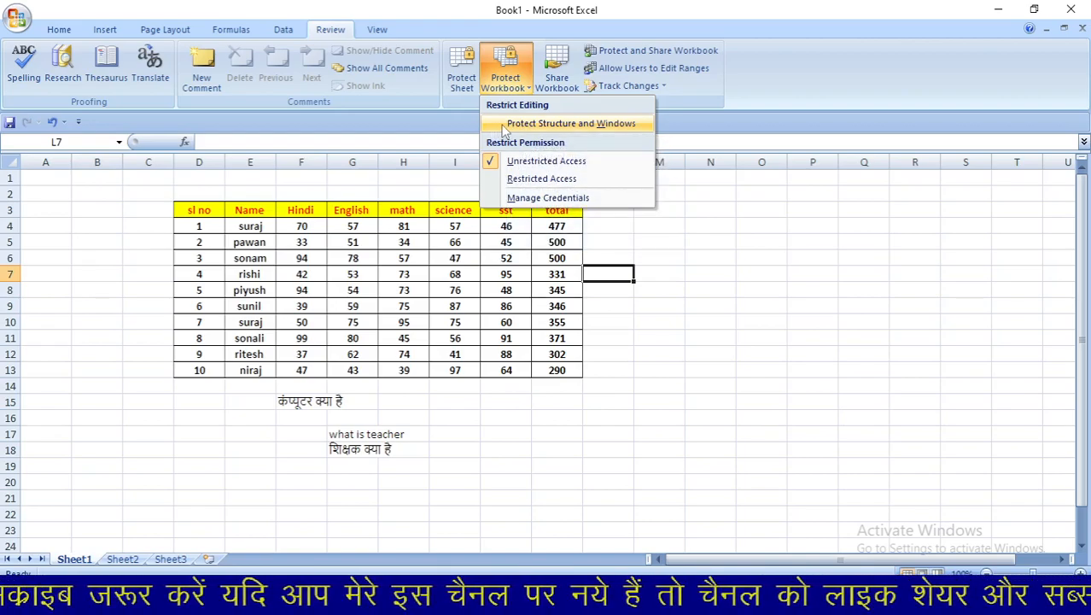
left_click(505, 129)
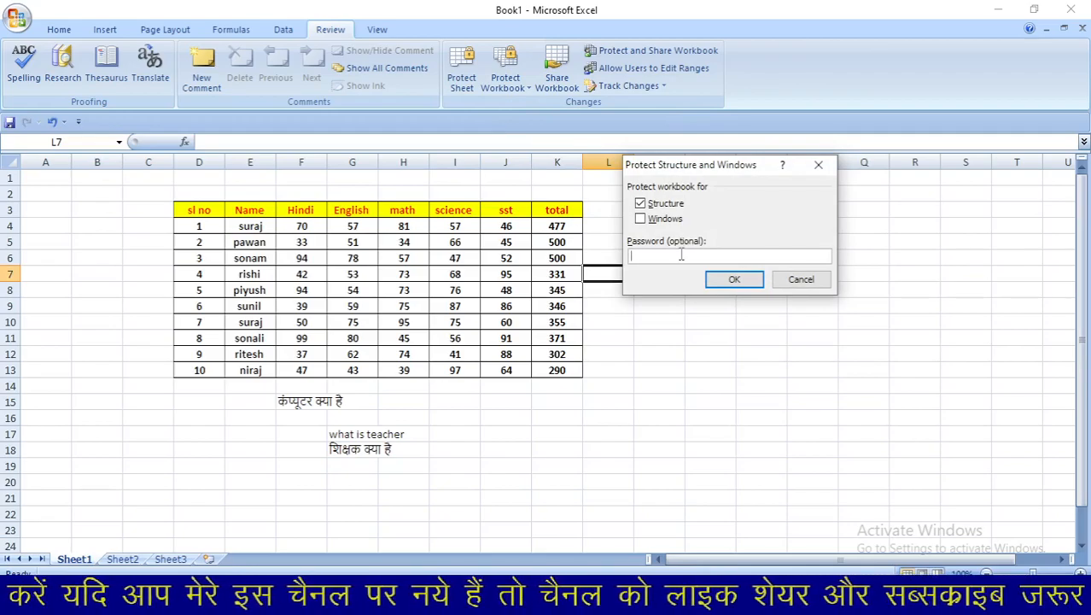
type("1234")
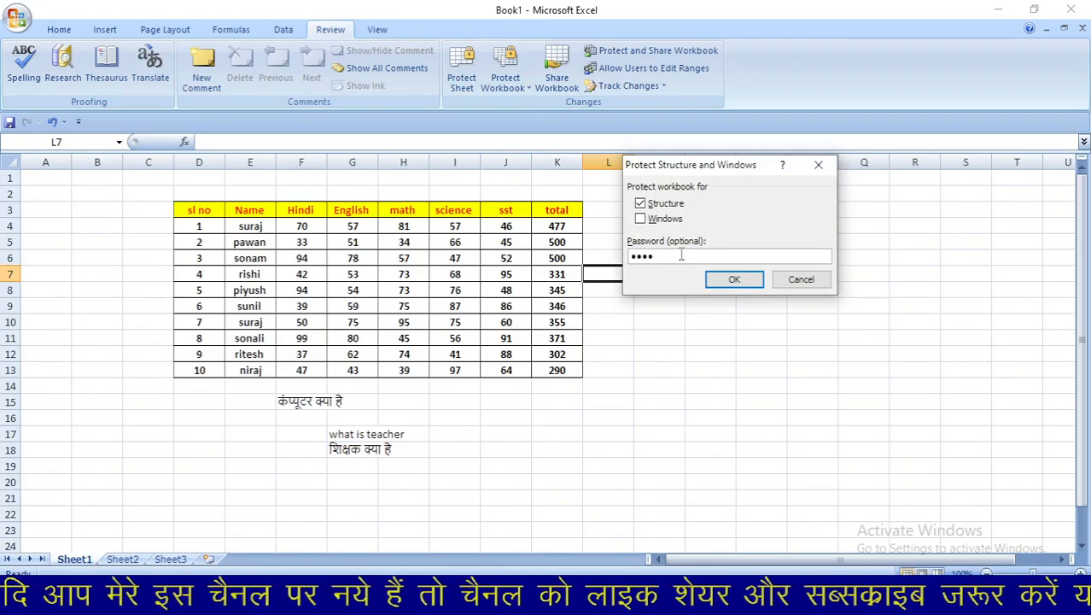
key("Return")
type("1234")
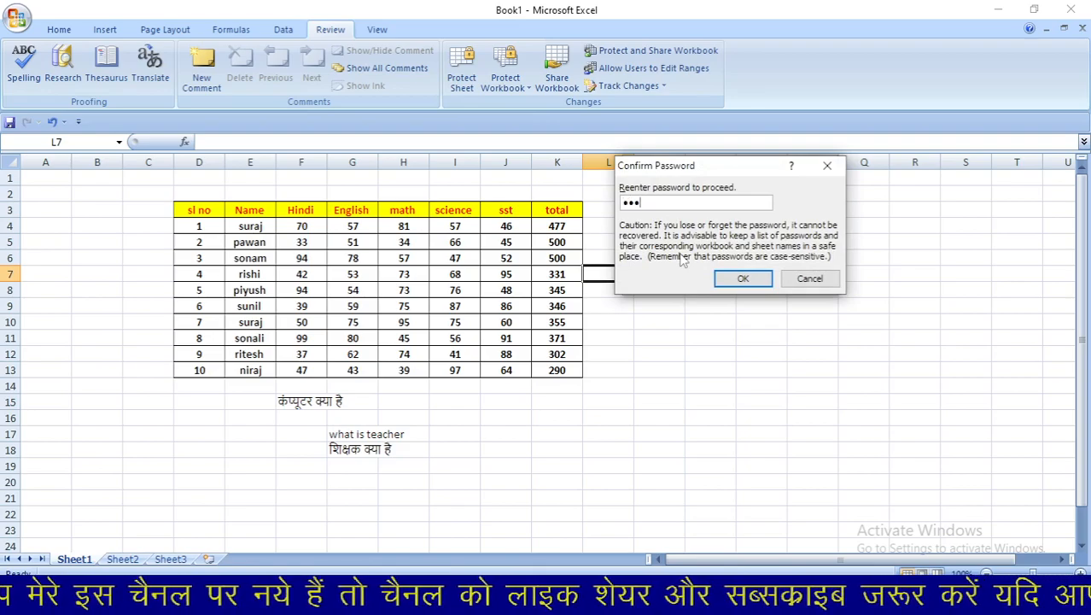
key("Return")
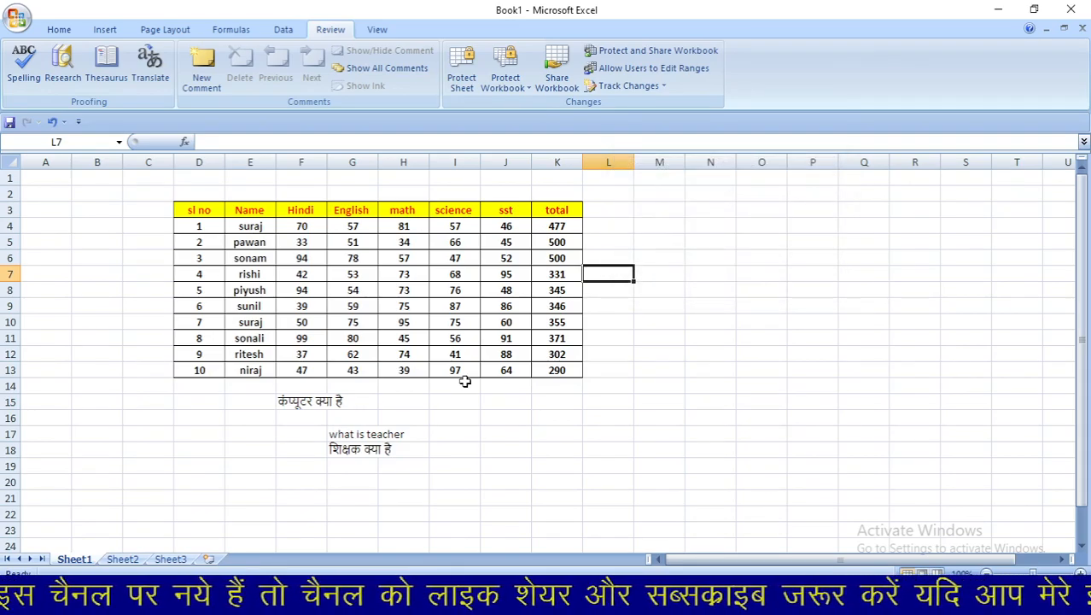
- Change the math mark in H10 to 99
left_click(426, 322)
type("99")
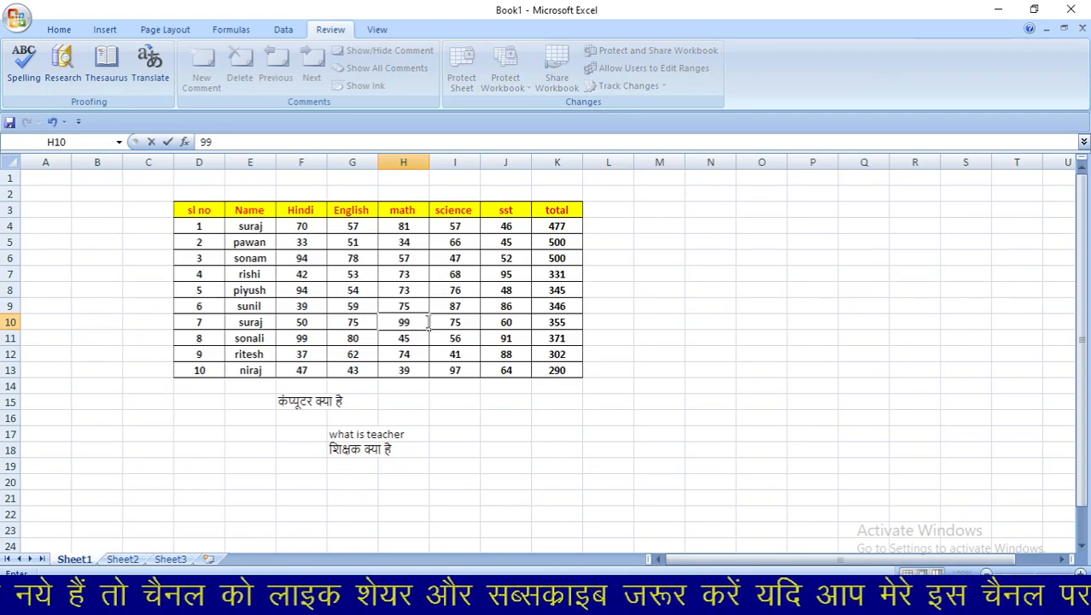
left_click(628, 278)
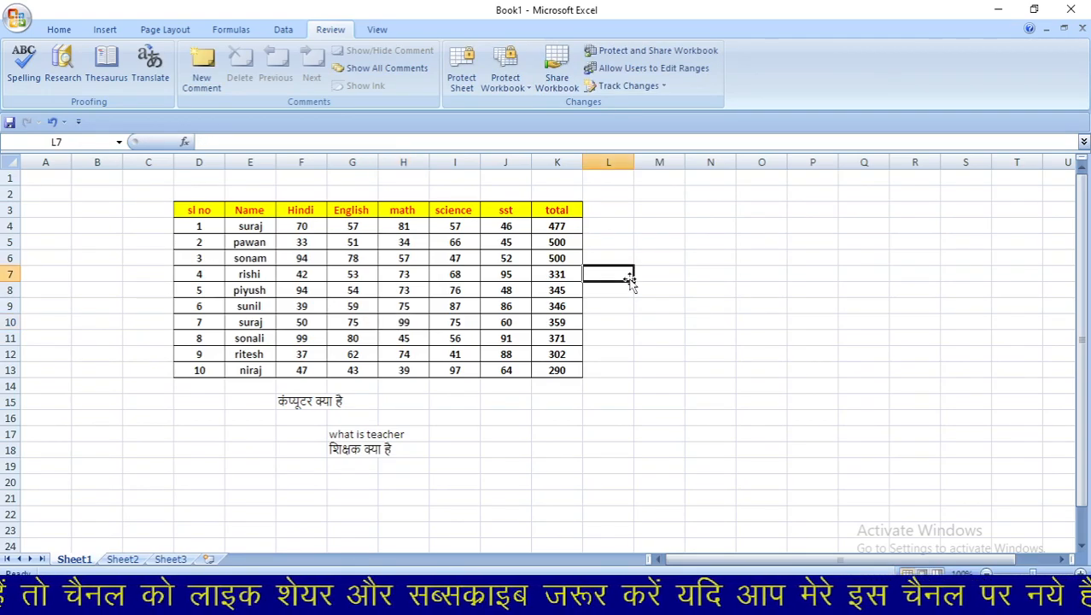
- Protect Sheet1 again with a confirmed password
left_click(462, 70)
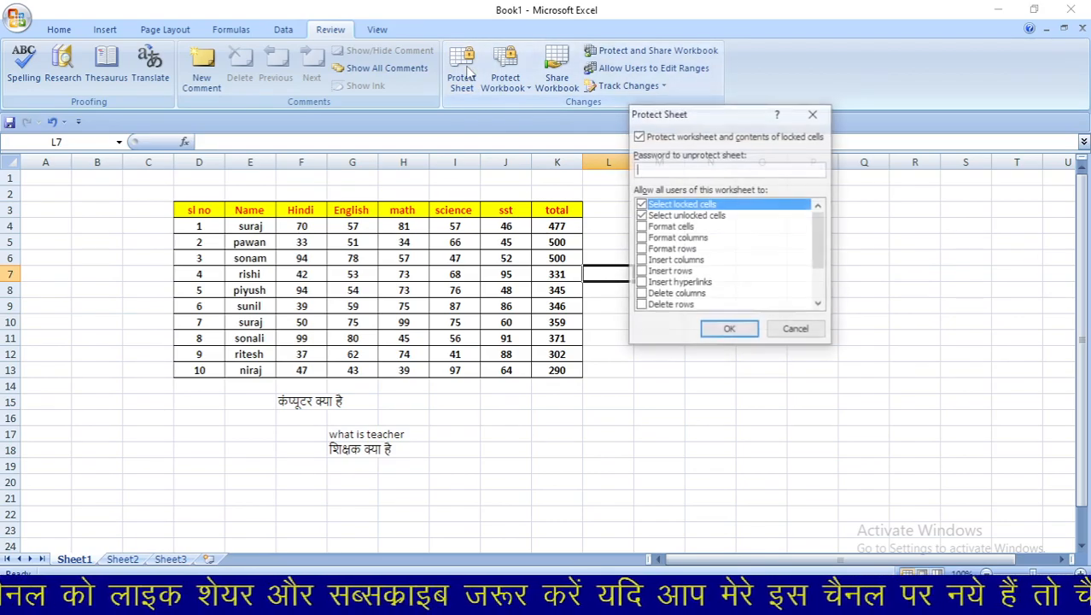
type("12345")
key("Return")
type("12345")
key("Return")
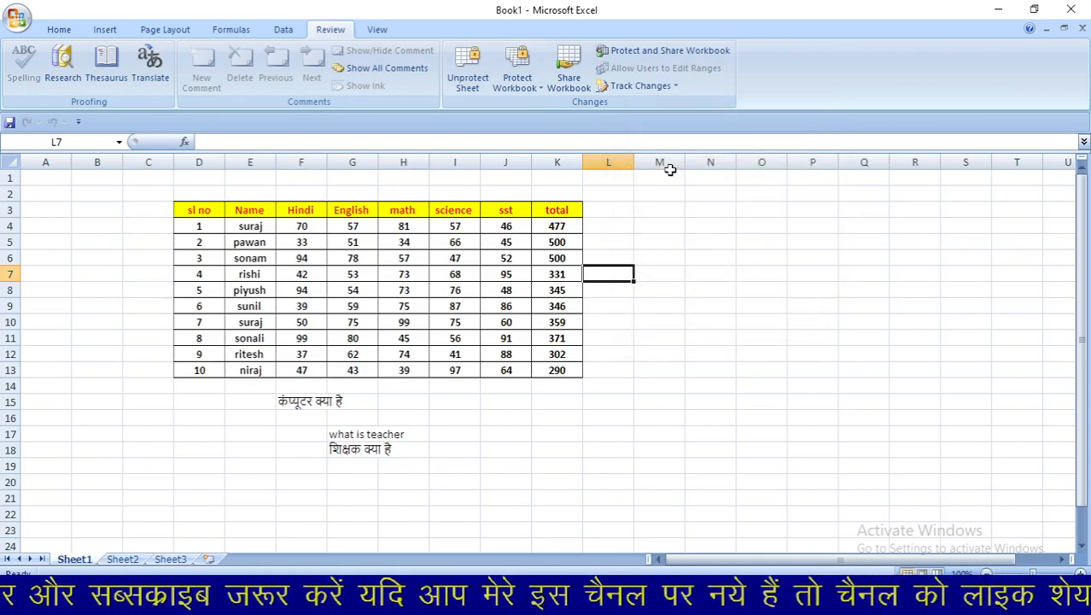
- Test editing G13's English mark and dismiss the protected-cell warning
left_click(363, 366)
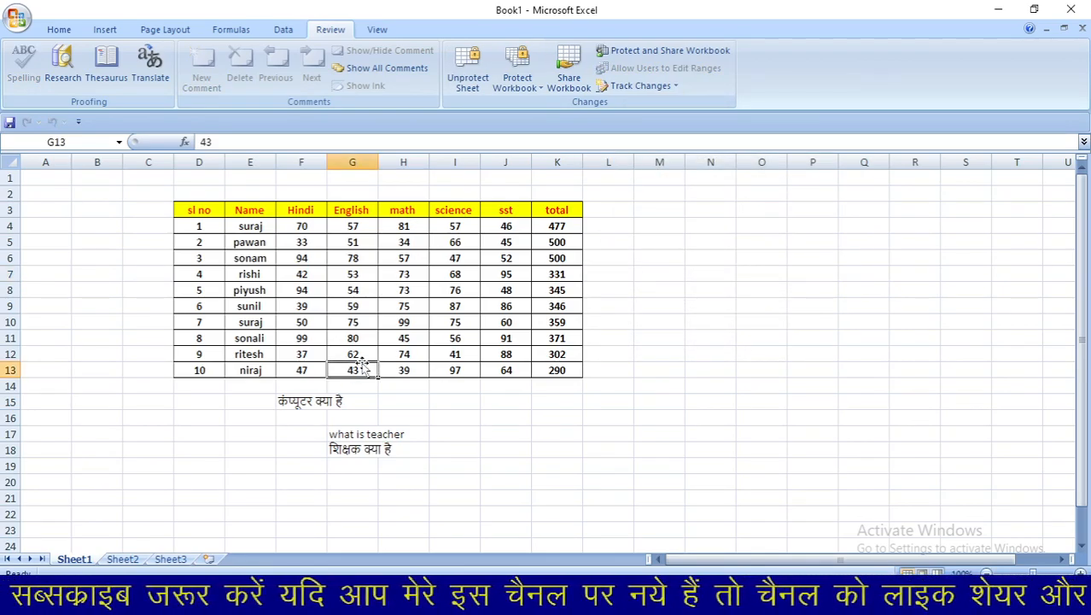
double_click(364, 367)
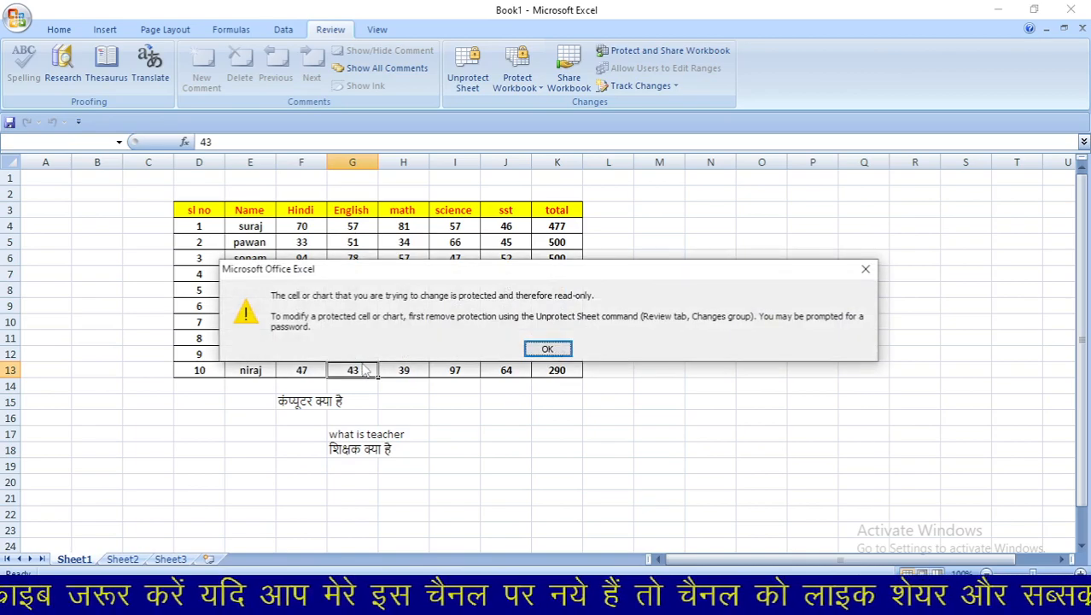
left_click(548, 350)
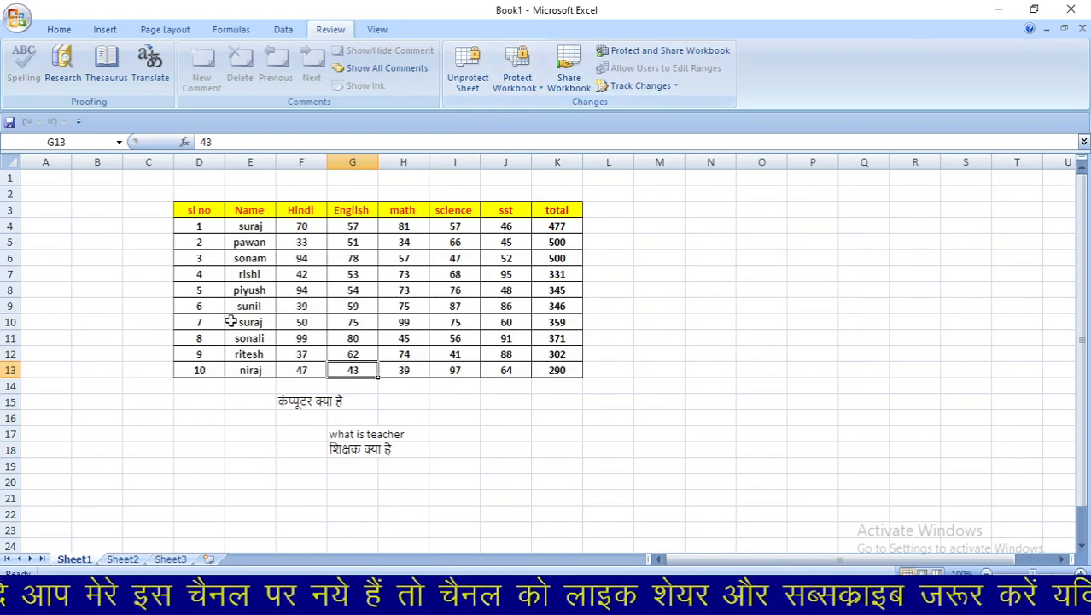
- Bring up the Sheet1 tab's options menu, then dismiss it without choosing anything
right_click(86, 562)
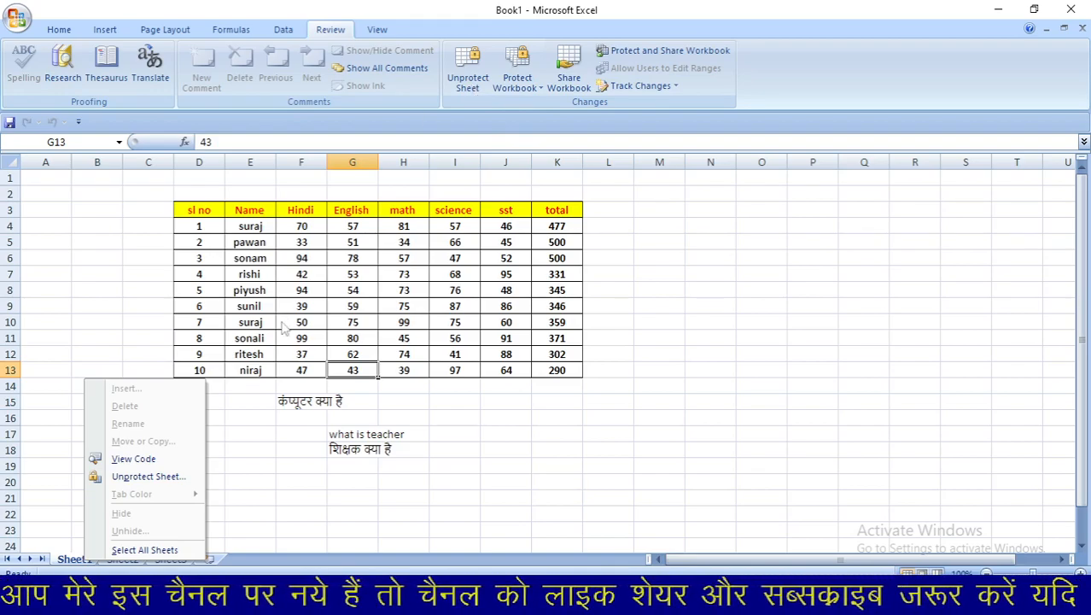
left_click(347, 464)
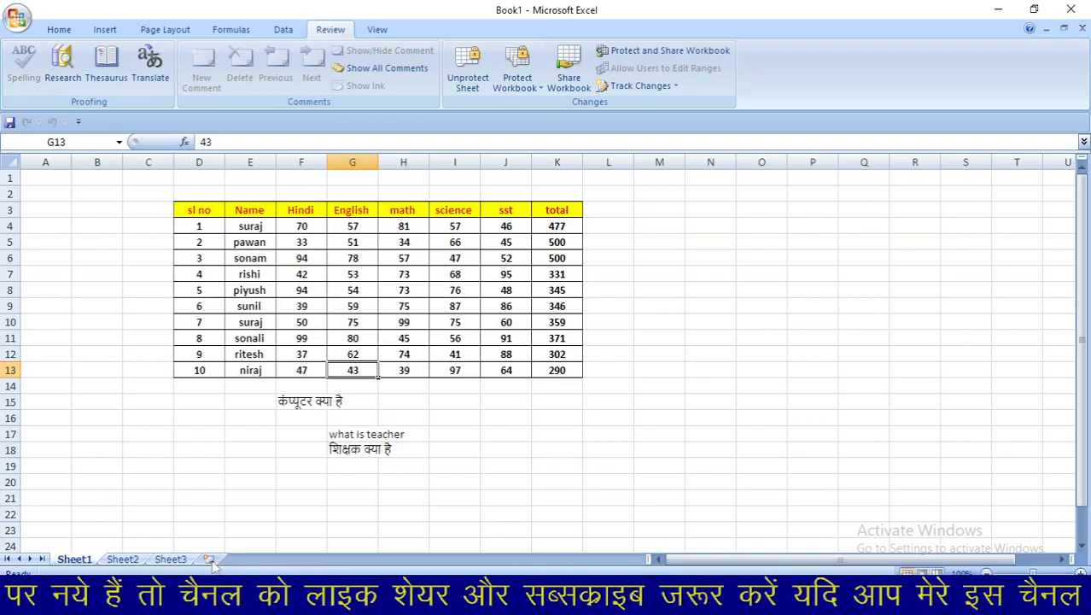
- Remove the marks sheet's protection by entering its password
left_click(461, 84)
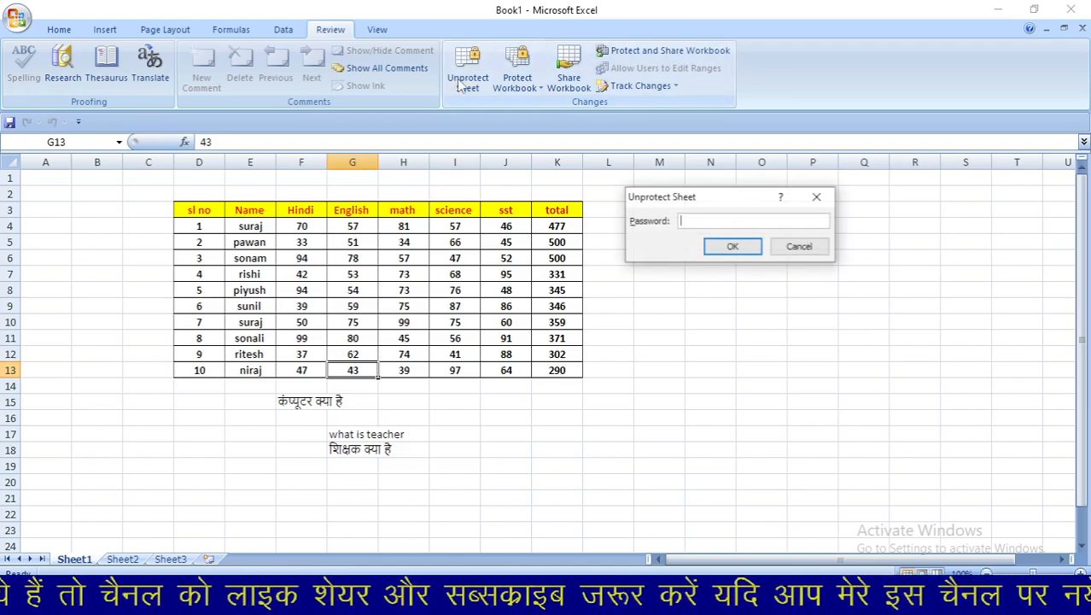
type("123")
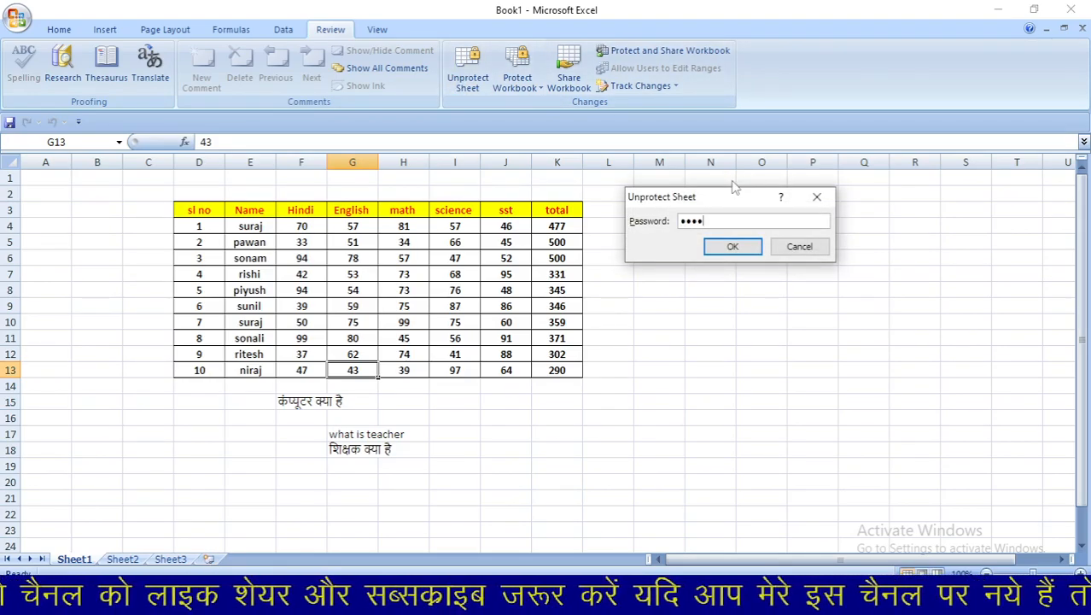
key("Return")
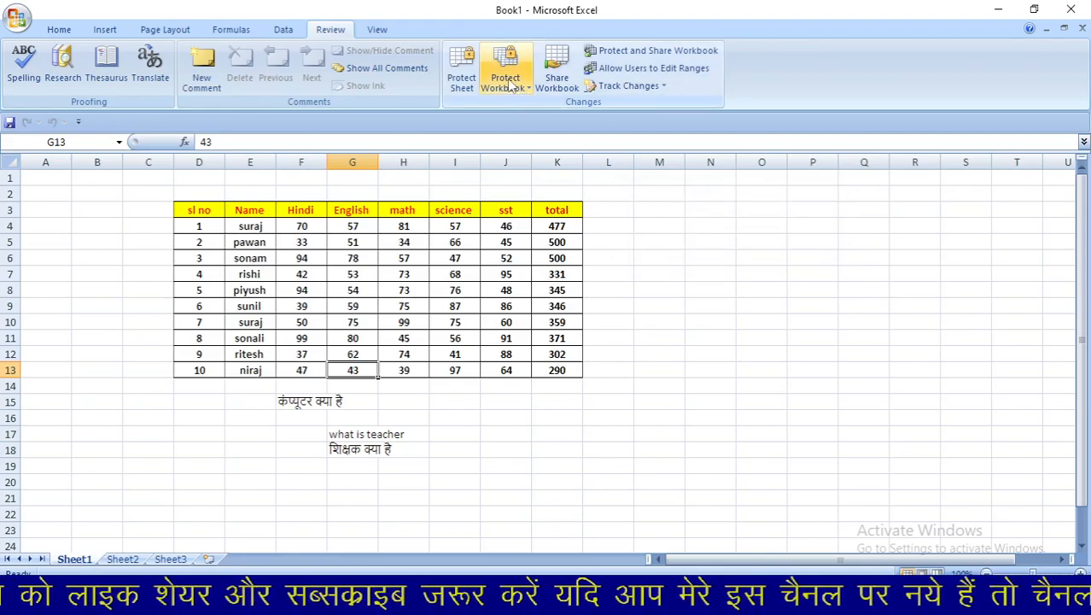
- Unprotect the workbook structure and windows with its password, then insert a new blank worksheet
left_click(507, 84)
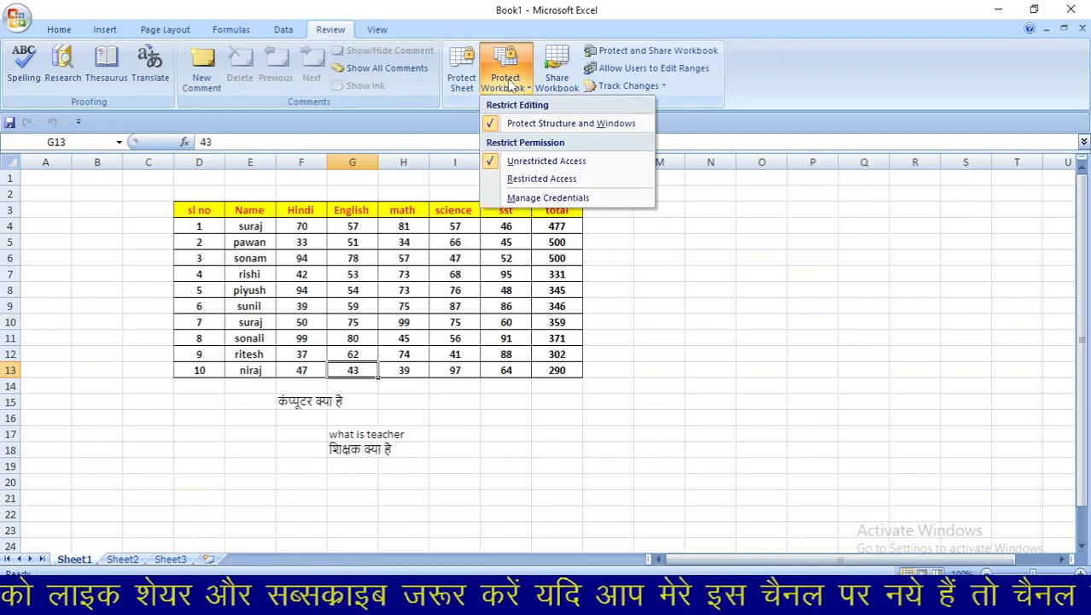
left_click(524, 124)
type("1234")
key("Return")
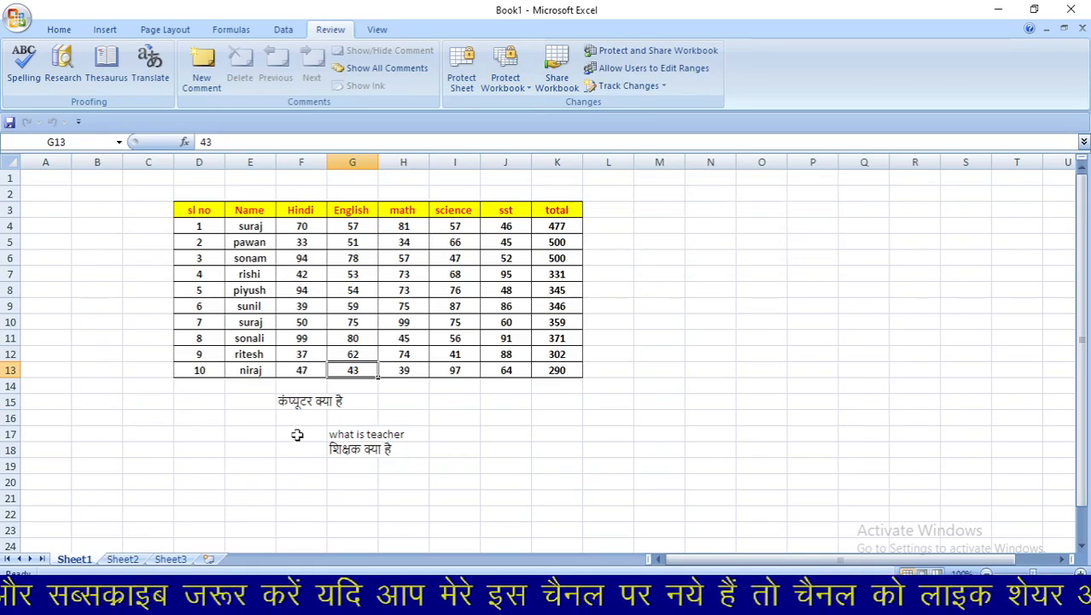
left_click(209, 560)
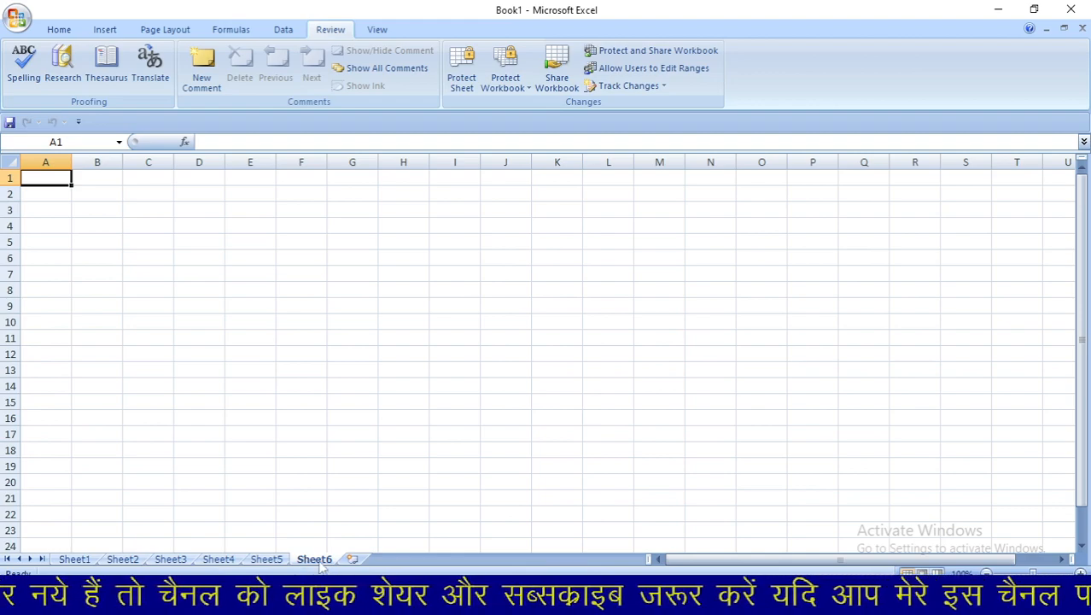
- Delete the Sheet6, Sheet5 and Sheet4 tabs in turn, then return to the Sheet1 marks table
right_click(314, 559)
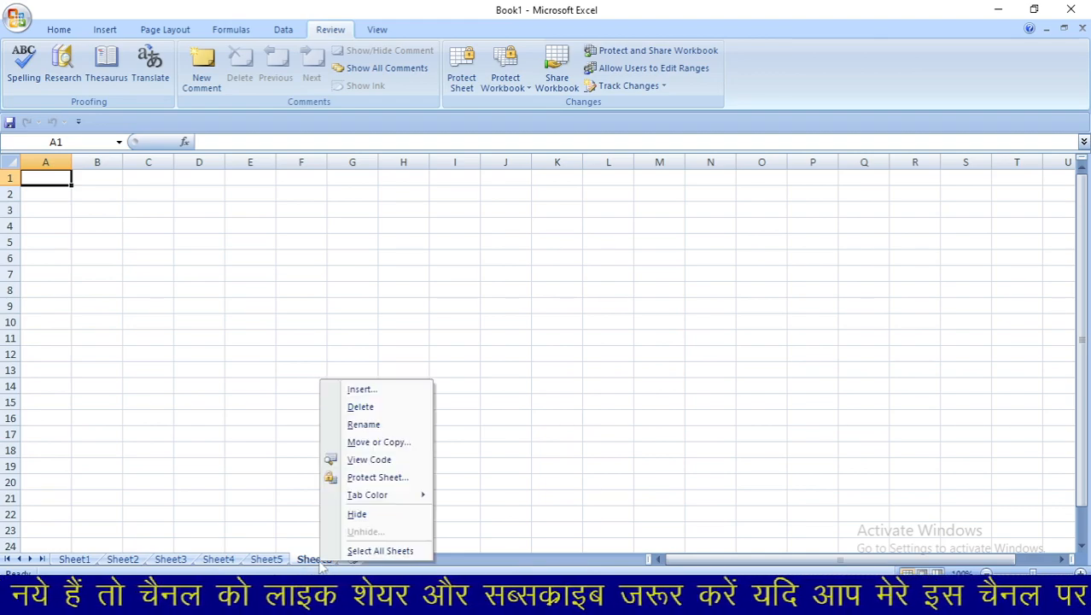
left_click(360, 407)
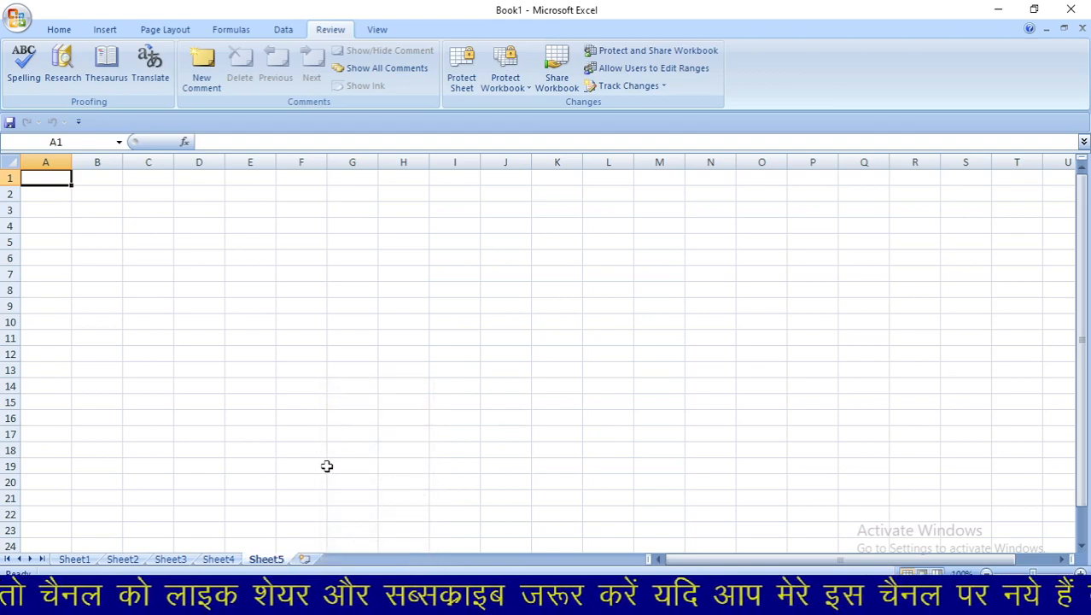
right_click(276, 560)
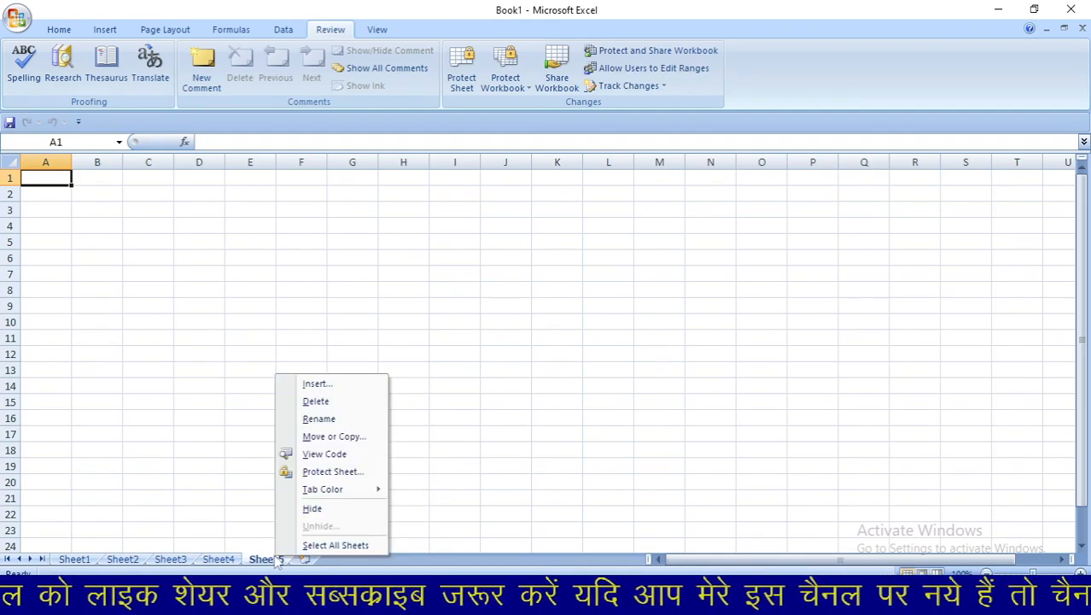
left_click(309, 401)
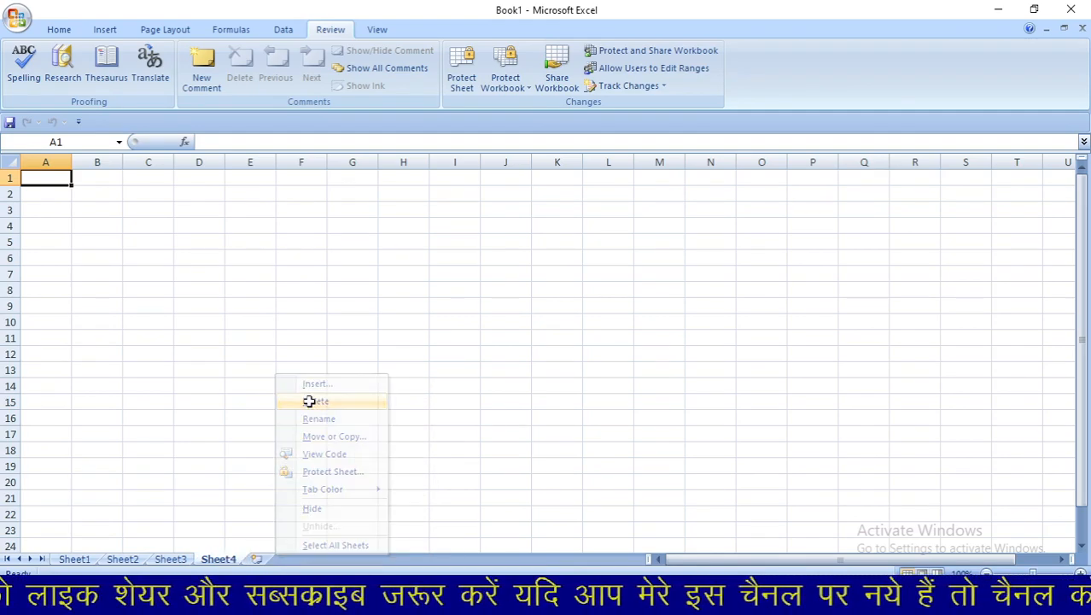
right_click(229, 563)
left_click(255, 406)
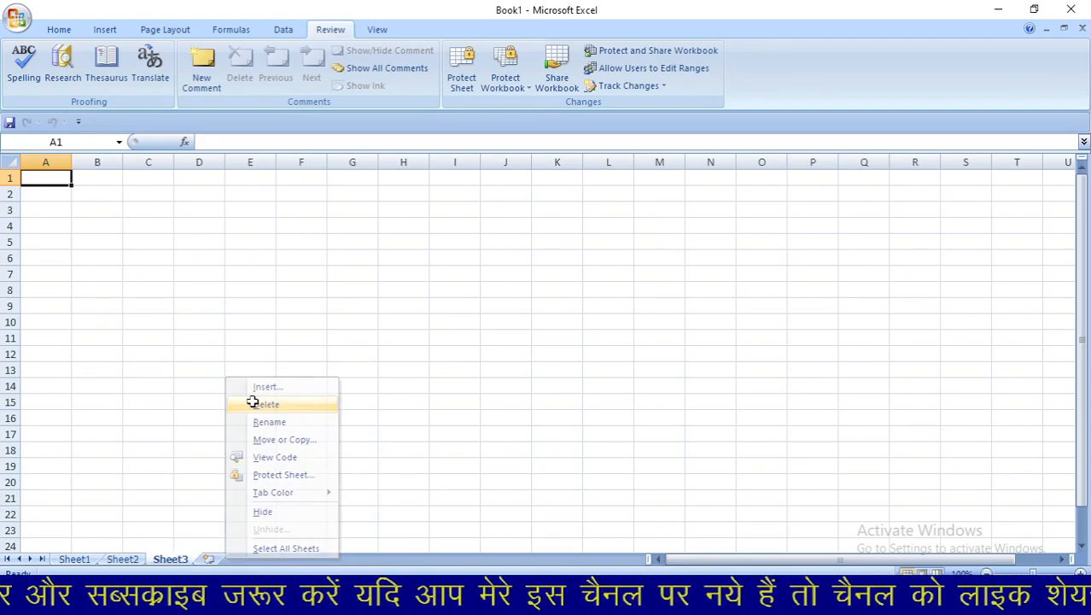
left_click(89, 559)
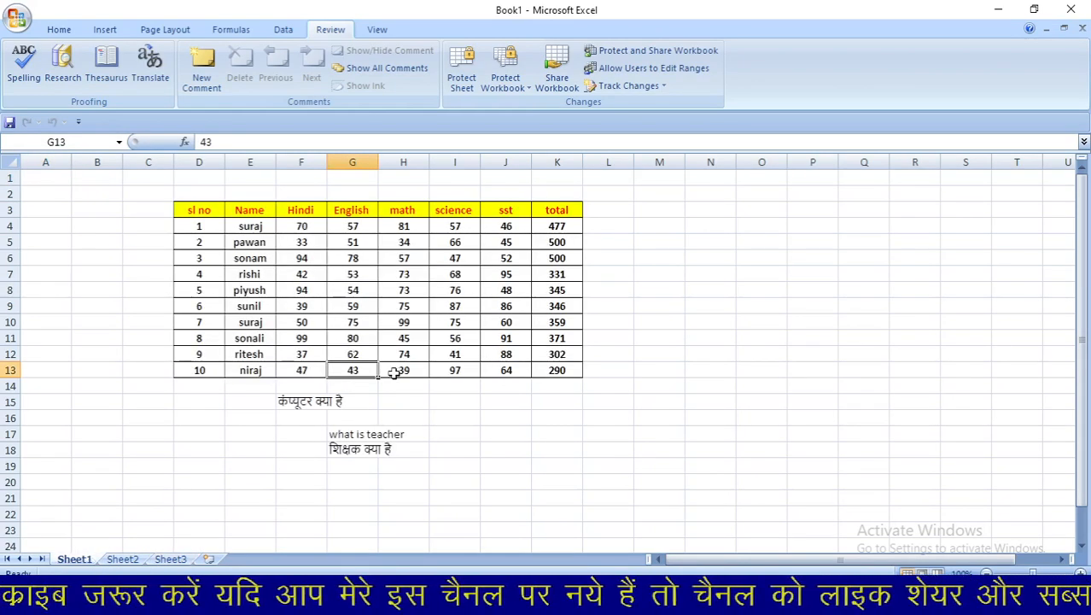
- Protect the marks sheet with a password, entered and then confirmed
left_click(462, 76)
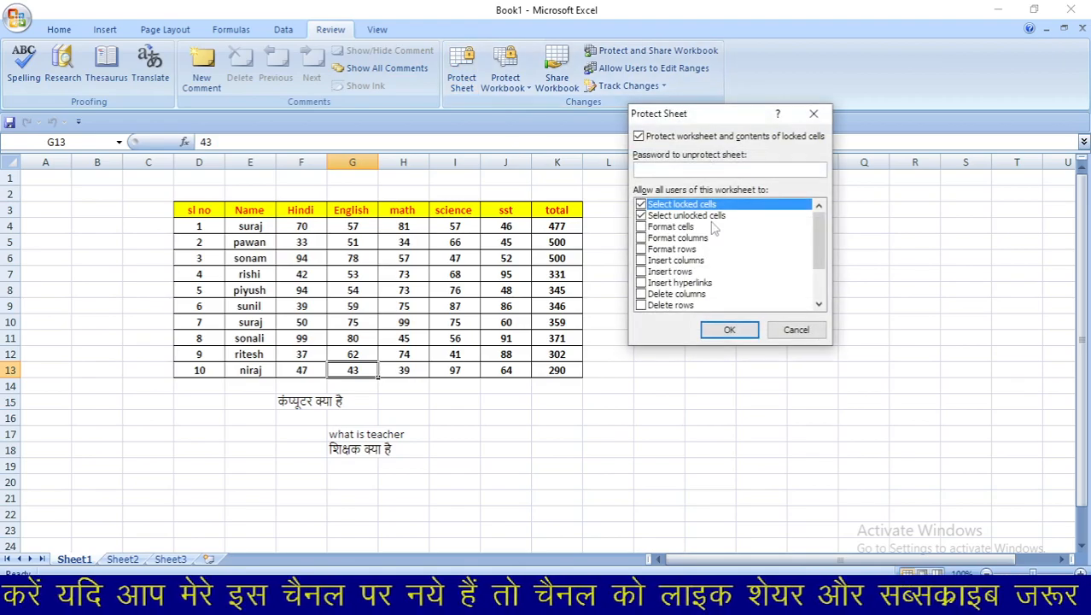
type("1234")
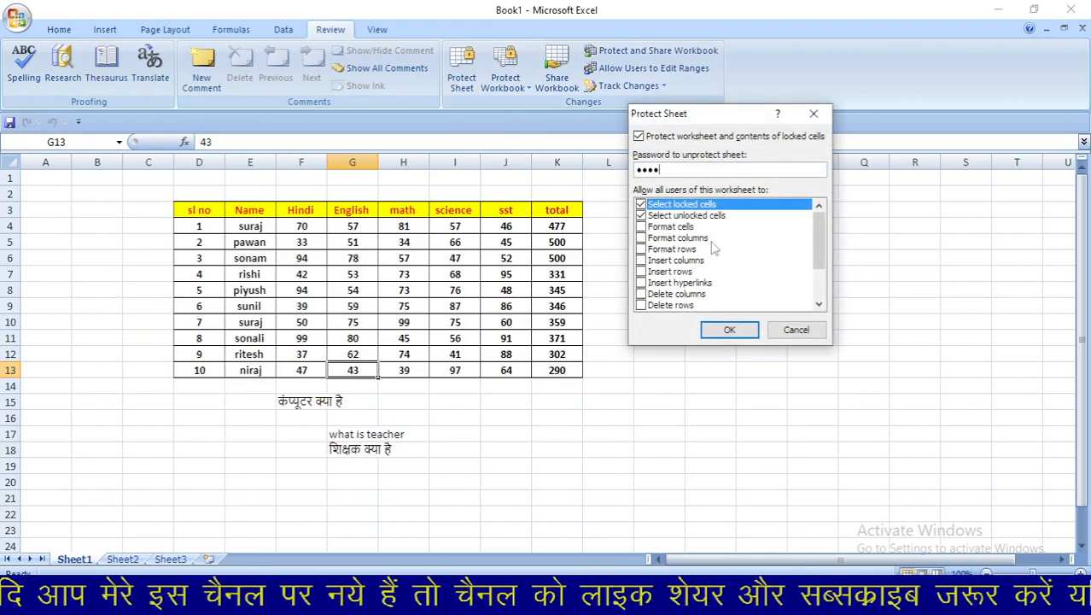
key("Return")
type("1234")
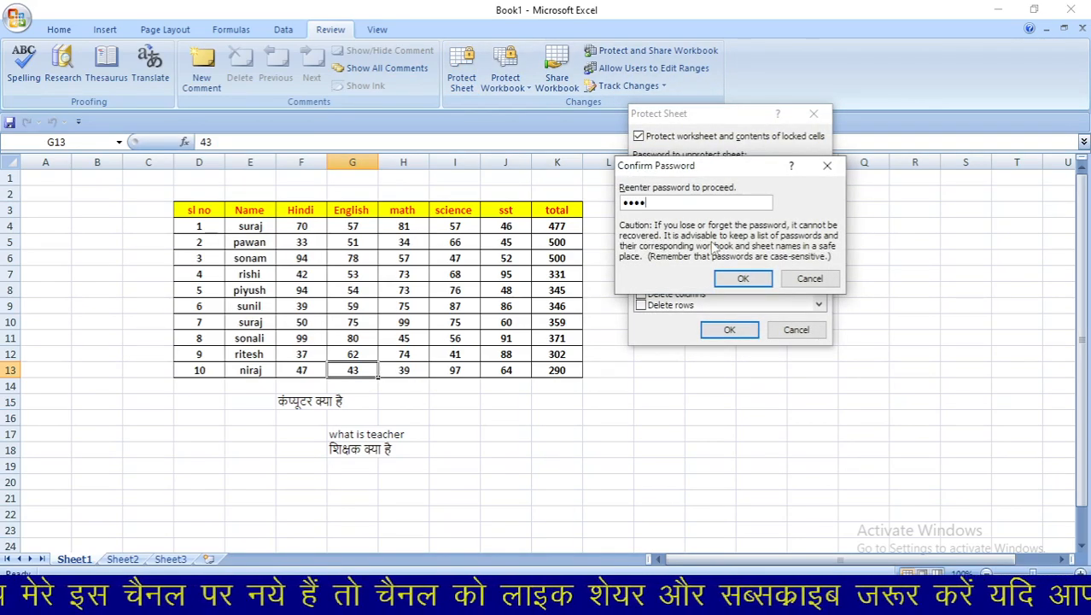
key("Return")
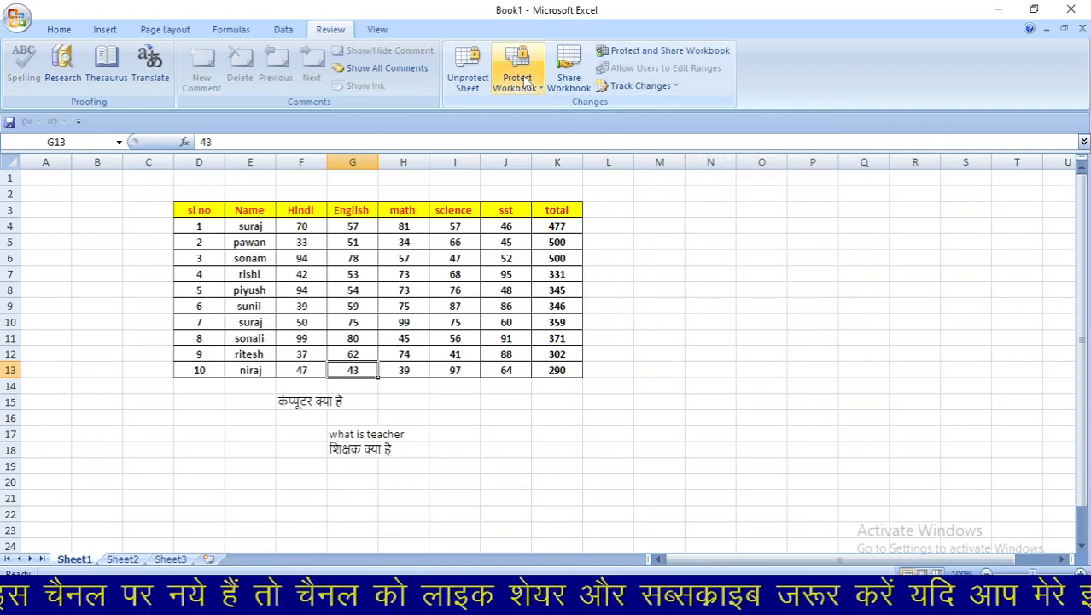
- Protect the workbook's structure and windows with a password, entered and confirmed
left_click(517, 78)
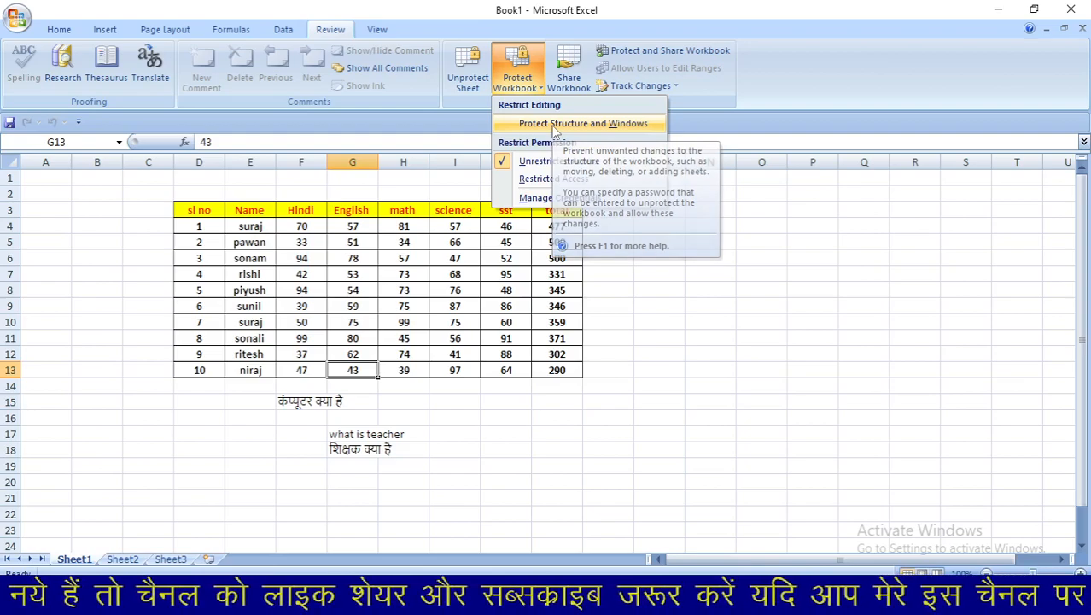
left_click(555, 127)
type("1234")
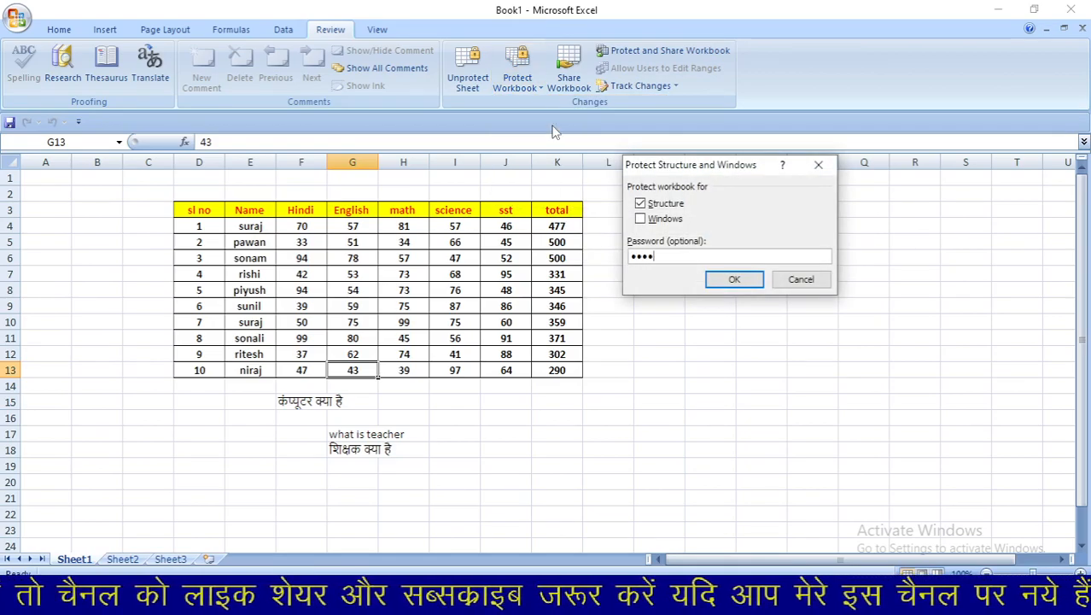
key("Return")
type("1234")
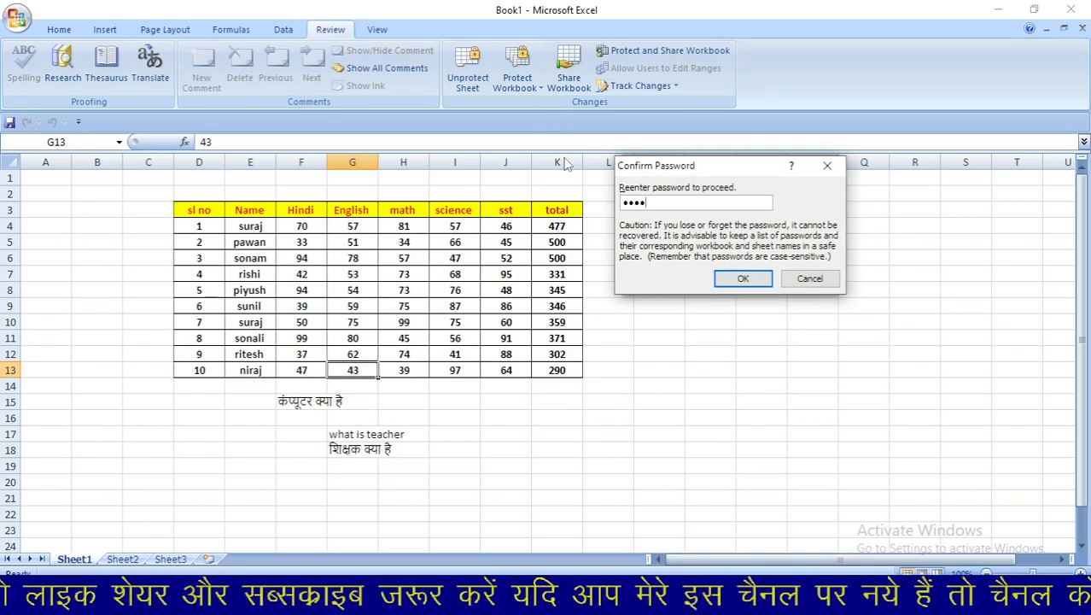
key("Return")
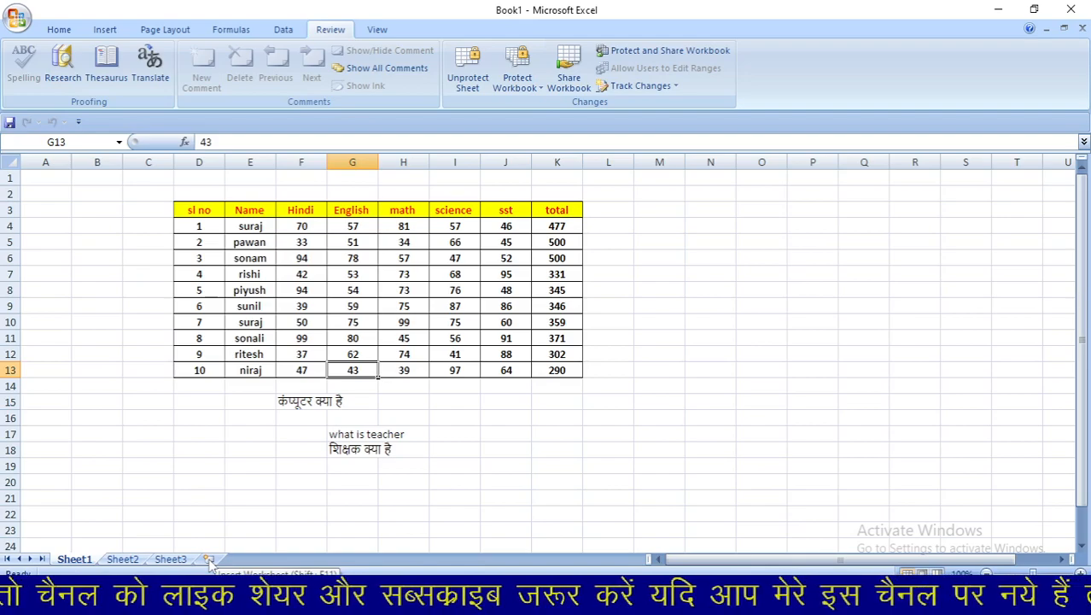
- Unprotect the marks sheet by entering its password
left_click(465, 75)
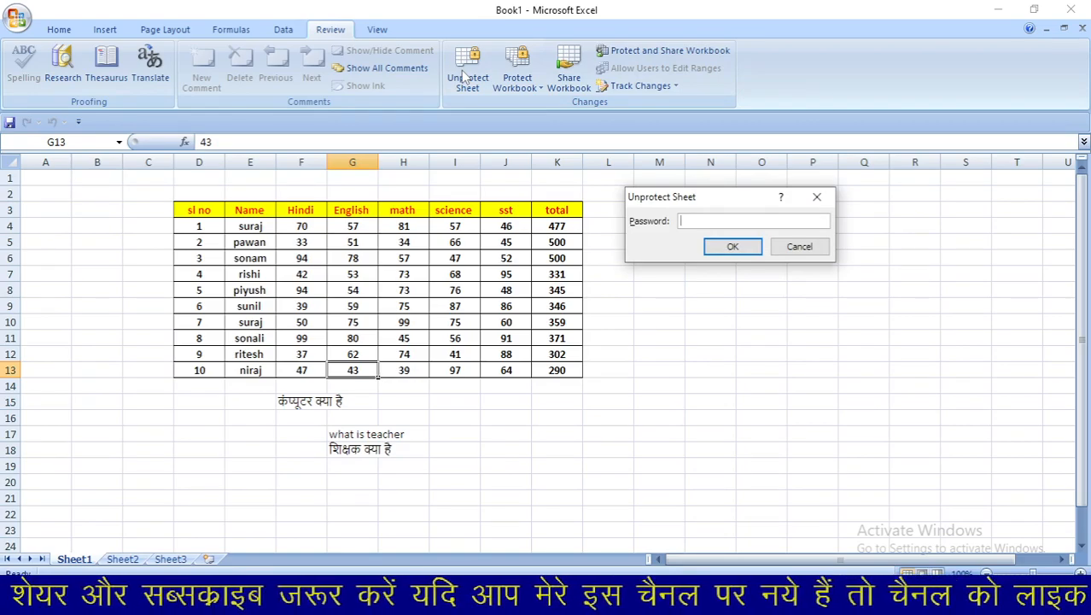
type("12345")
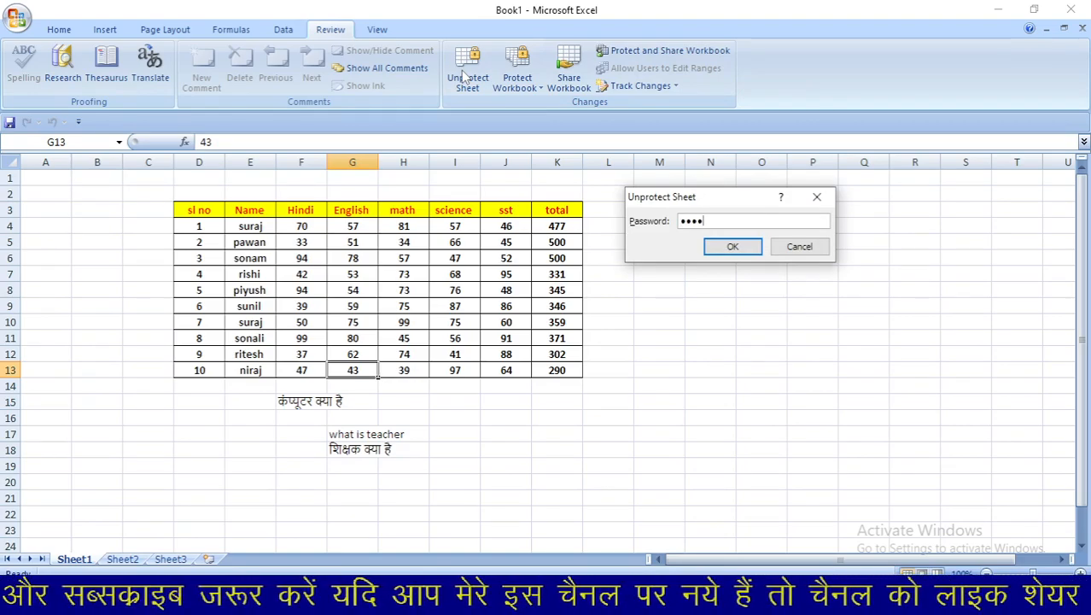
key("Return")
- Remove the workbook structure and windows protection by entering its password
left_click(503, 69)
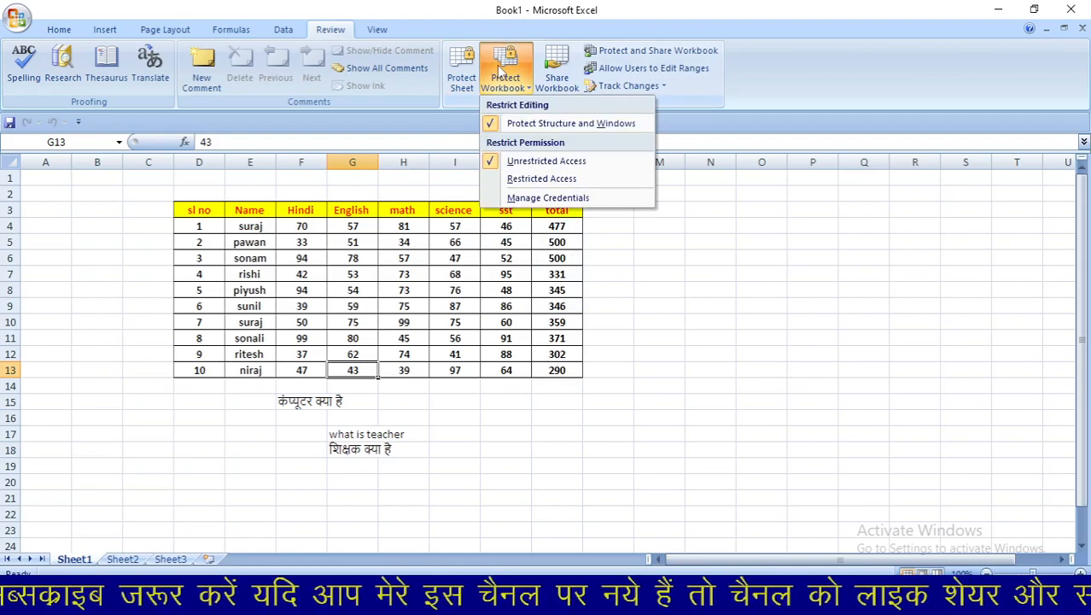
left_click(528, 128)
type("12345")
key("Return")
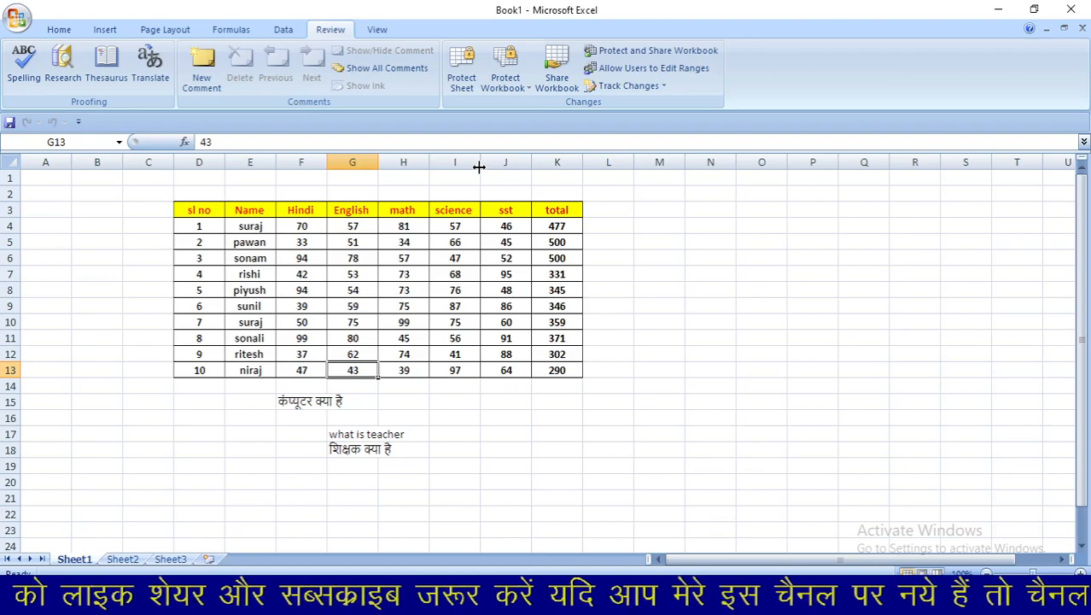
left_click(17, 22)
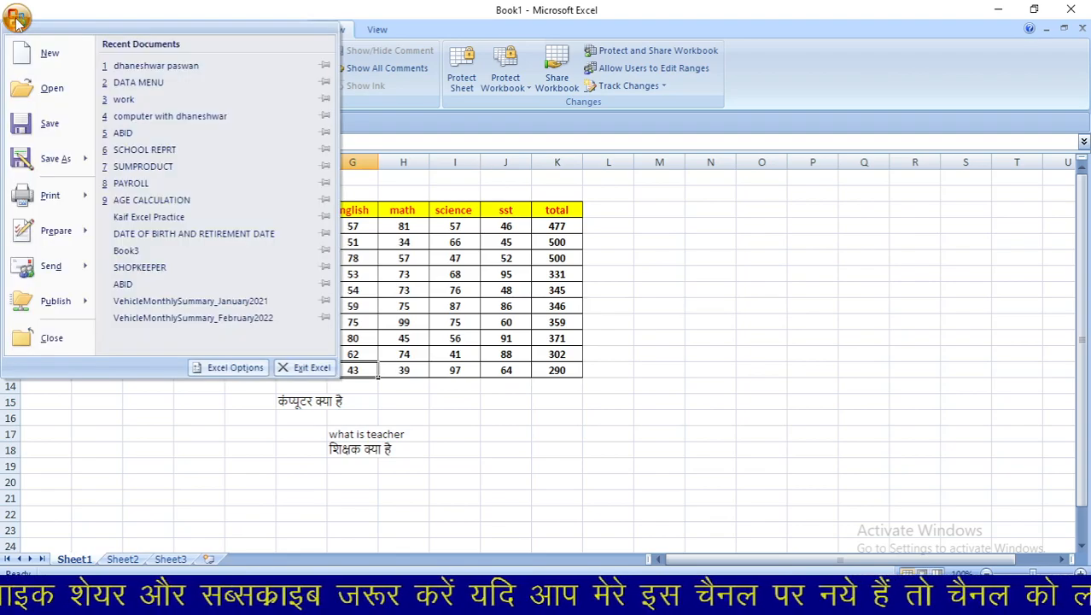
left_click(46, 133)
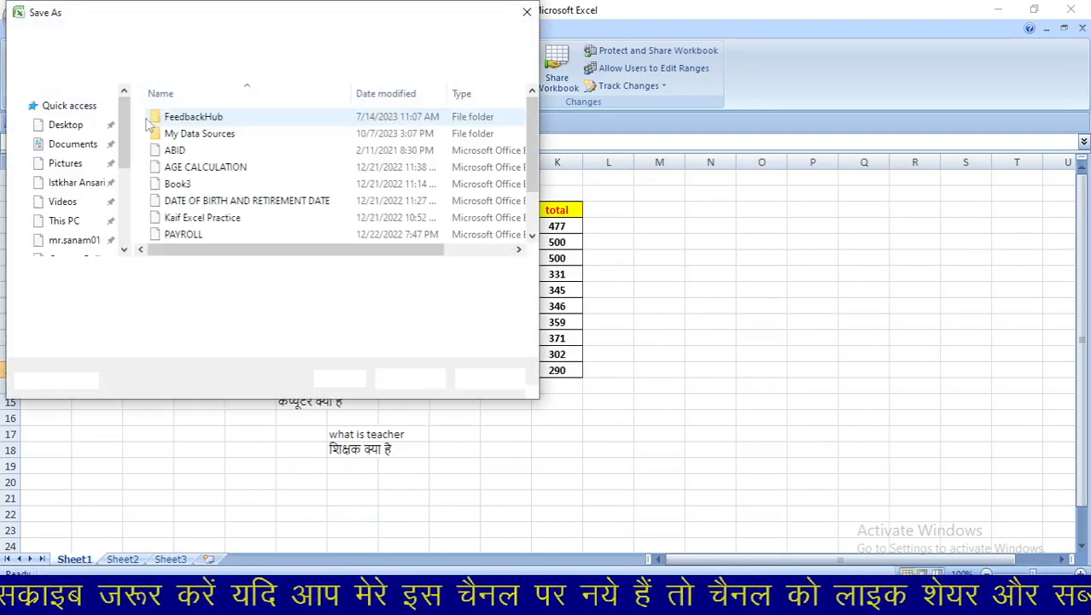
left_click_drag(128, 194, 104, 120)
left_click(93, 125)
double_click(184, 274)
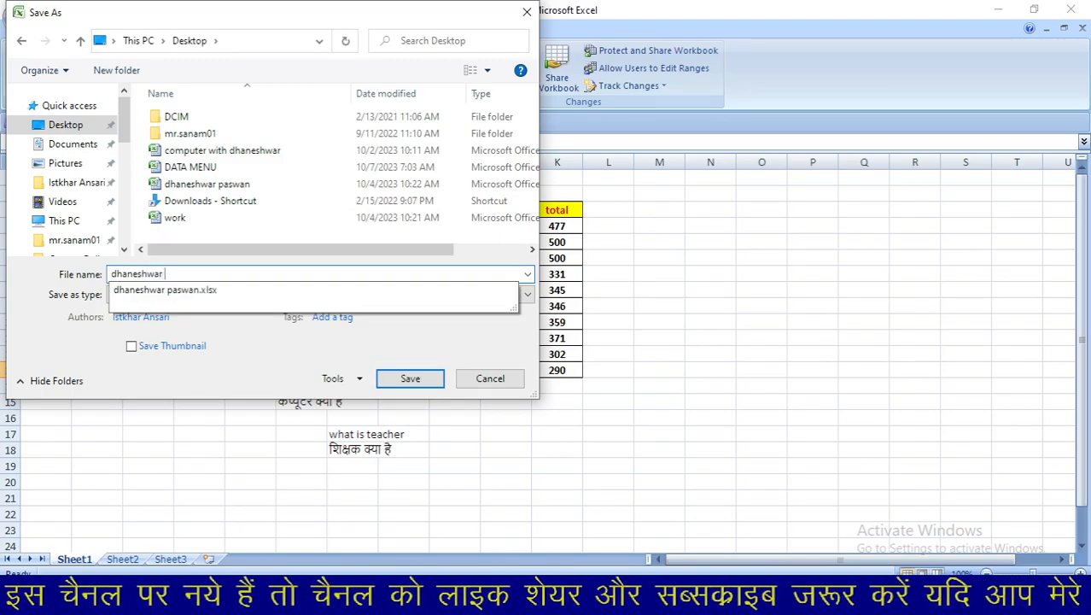
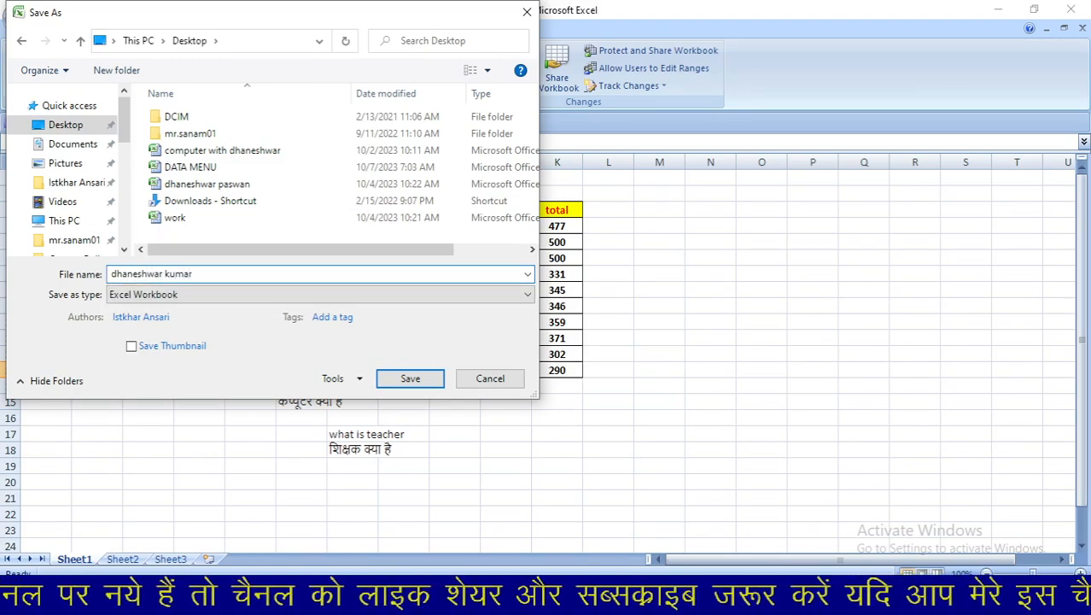
left_click(403, 386)
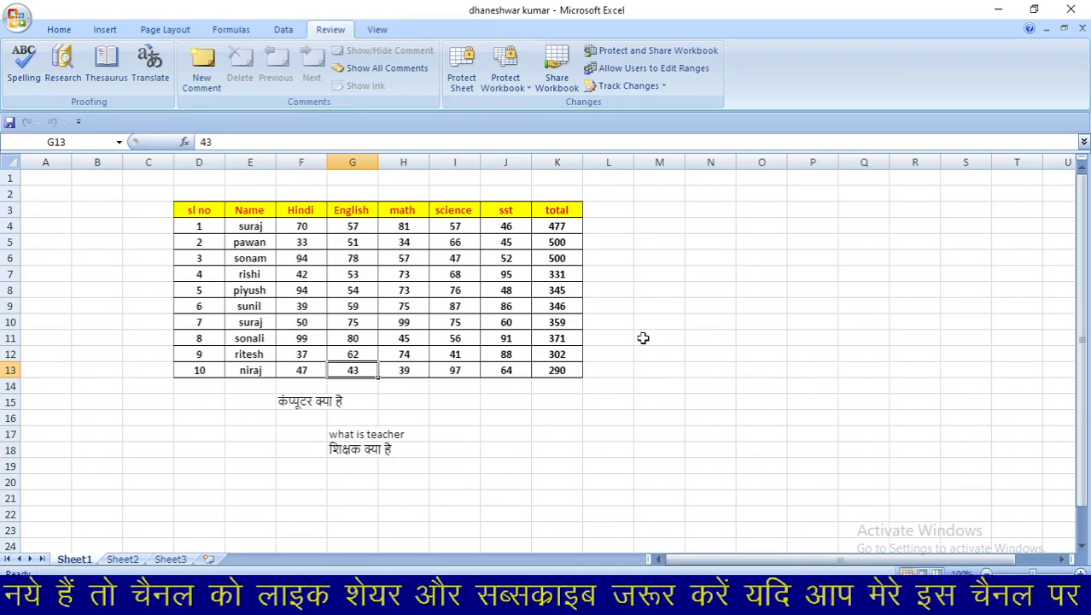
- Tick 'Allow changes by more than one user' in Share Workbook and save the workbook as shared
left_click(559, 78)
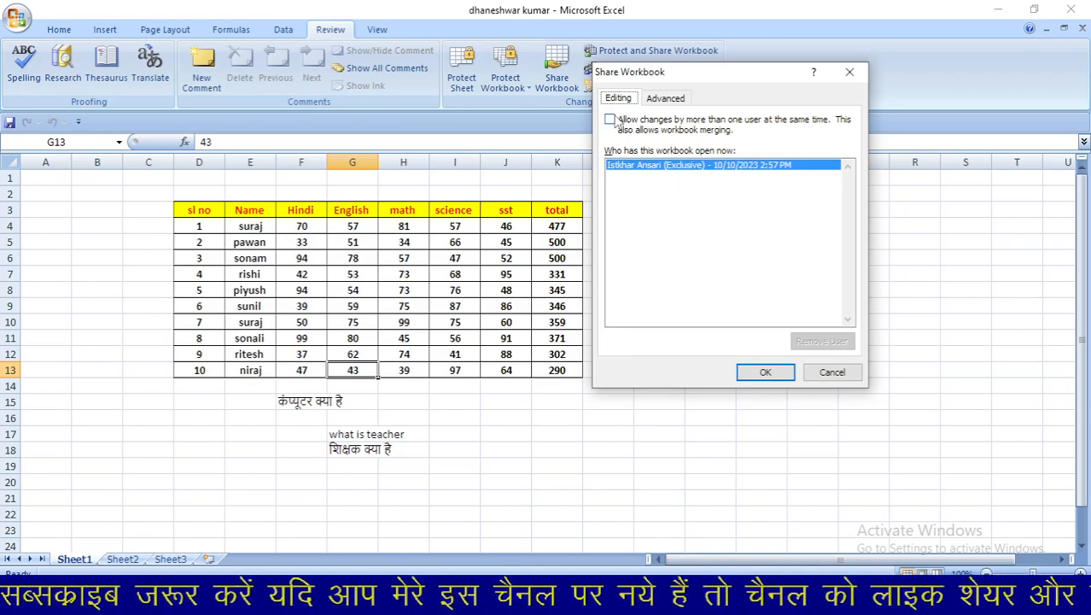
left_click(611, 122)
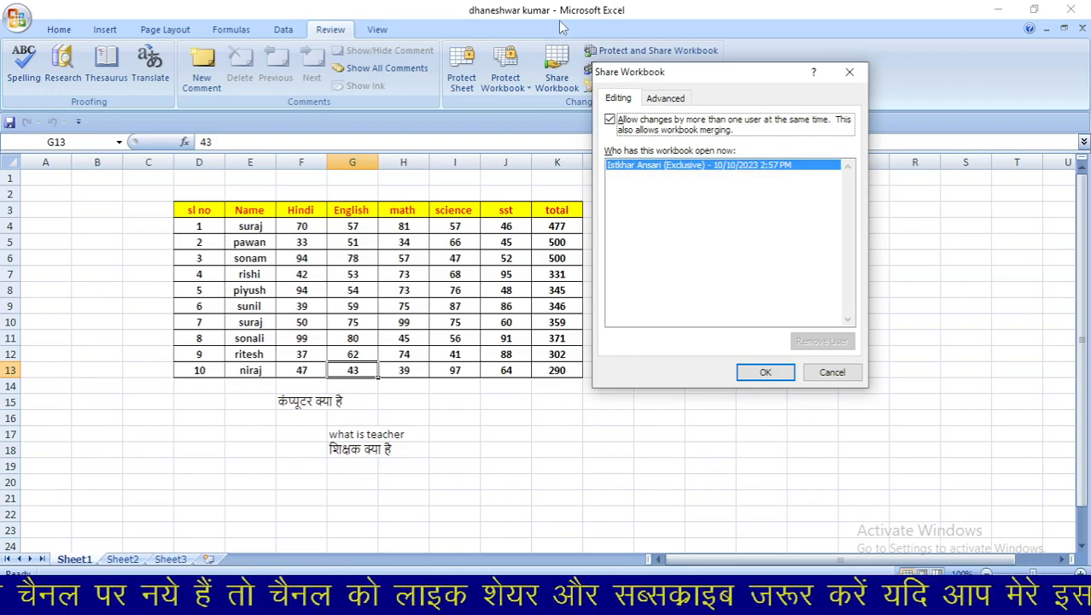
left_click(763, 374)
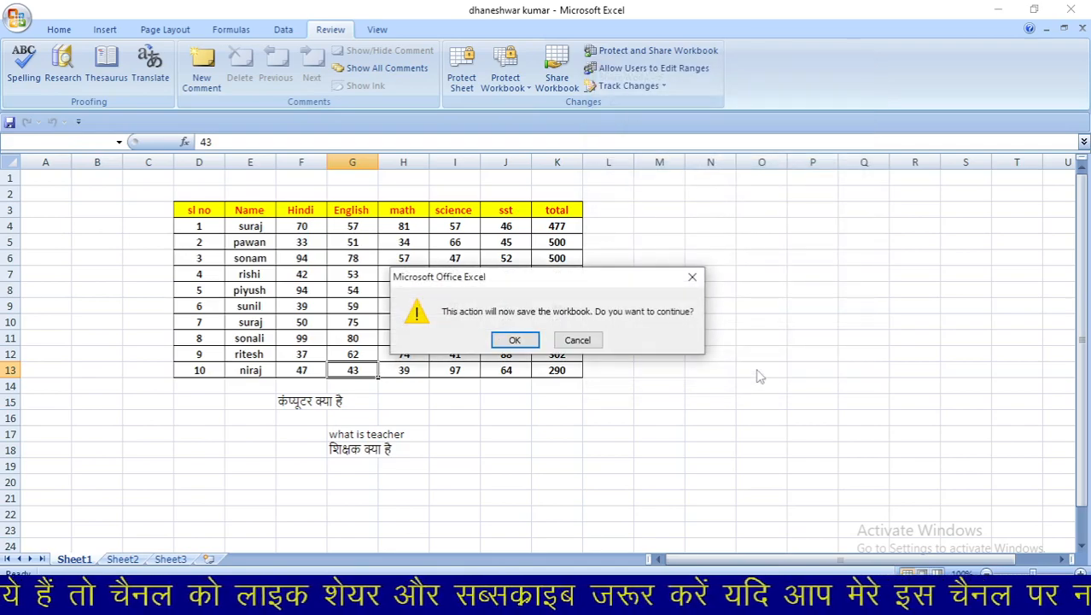
left_click(515, 340)
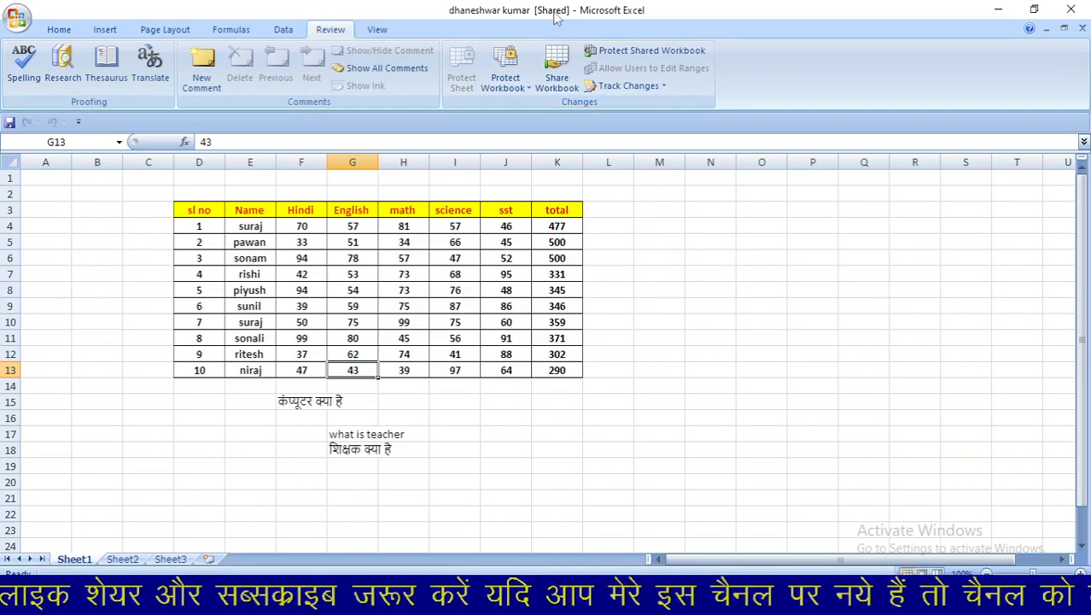
left_click(555, 74)
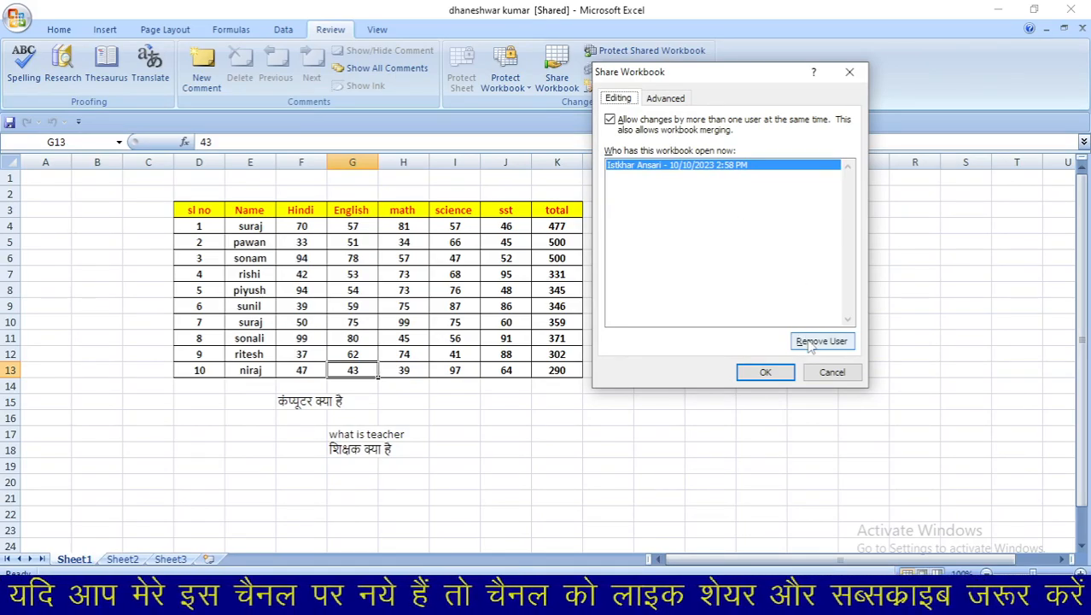
- Untick 'Allow changes by more than one user' and confirm removing the workbook from shared use
left_click(621, 120)
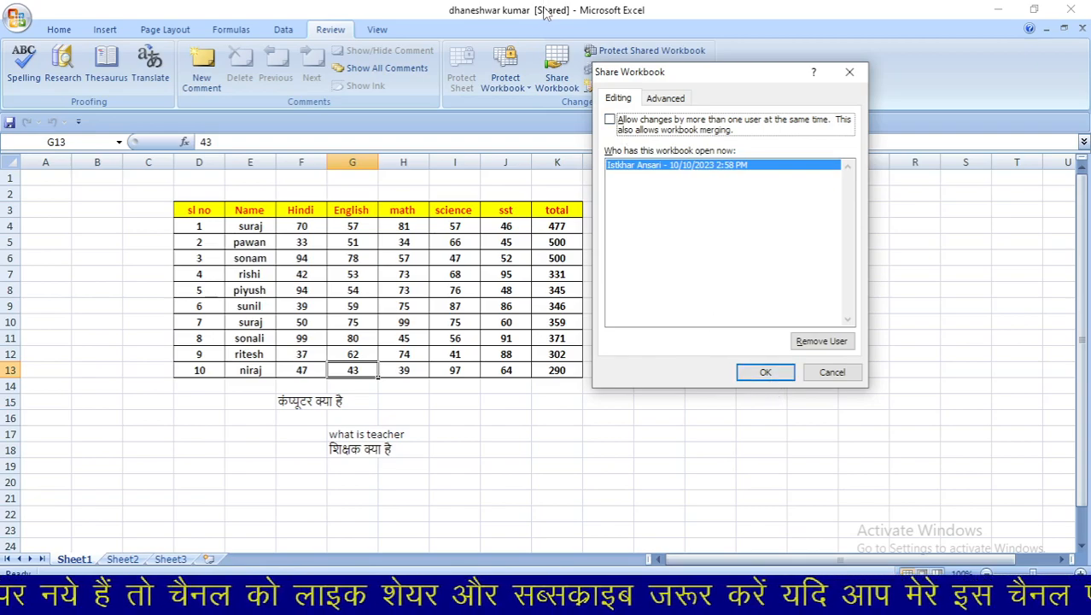
left_click(766, 371)
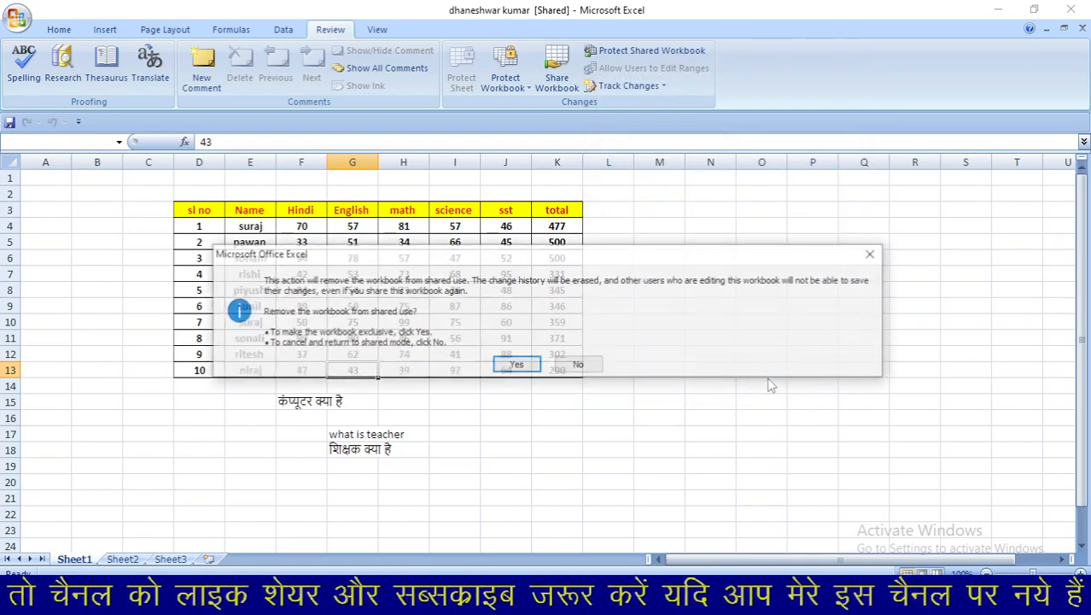
left_click(515, 365)
left_click(514, 367)
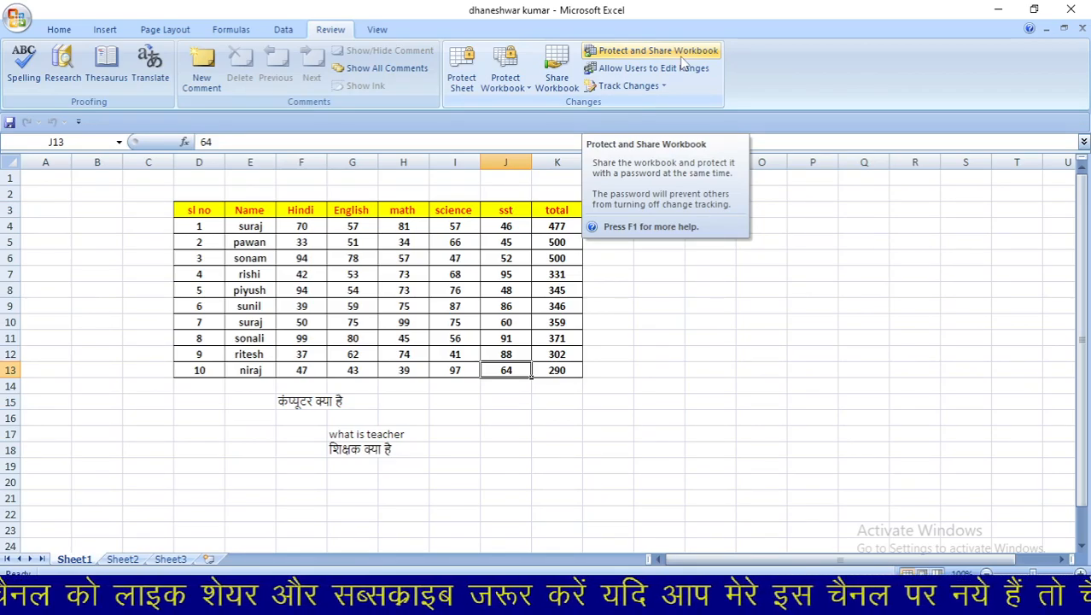
- Turn on Sharing with track changes, protected by a confirmed password, and save the shared workbook
left_click(683, 62)
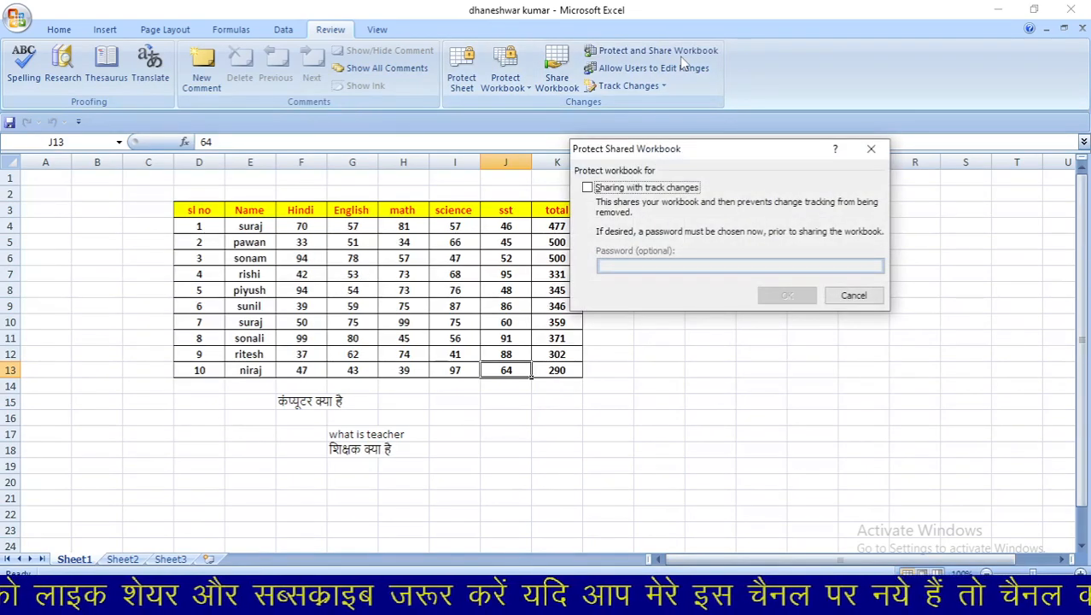
left_click(588, 188)
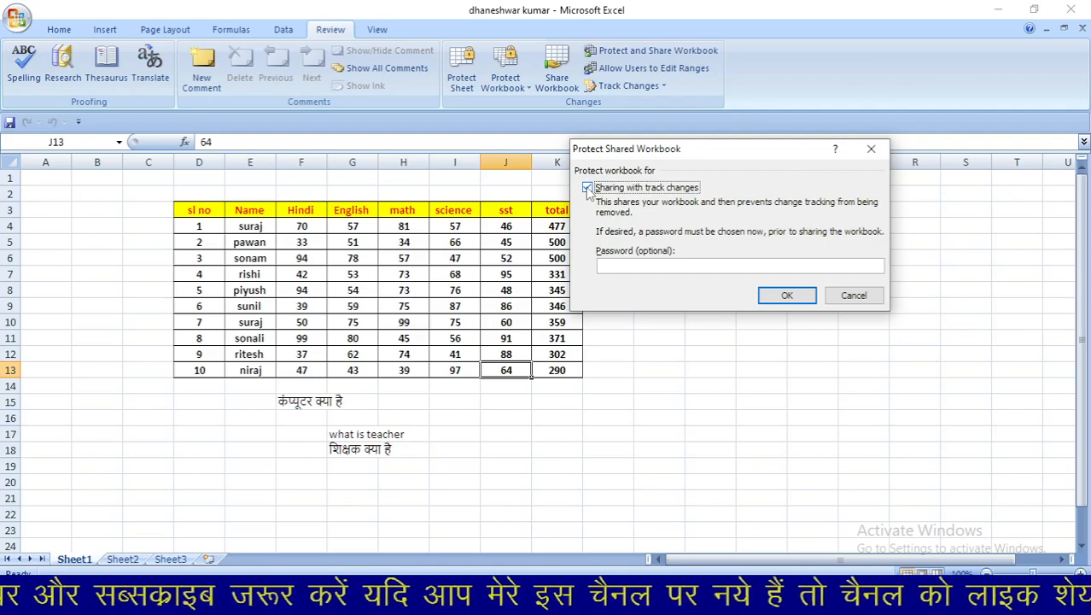
left_click(657, 265)
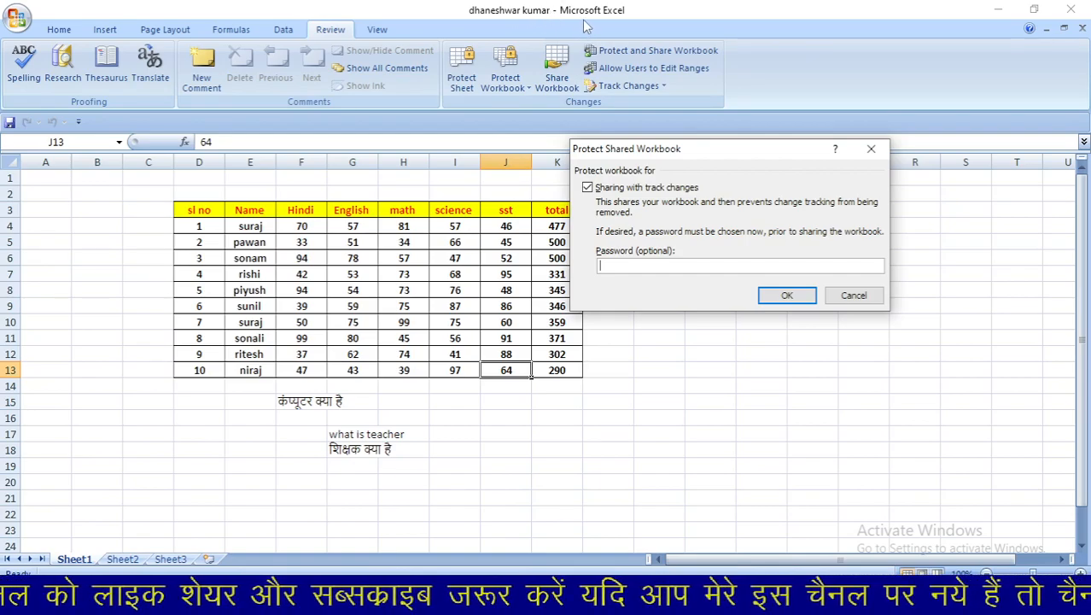
type("1234")
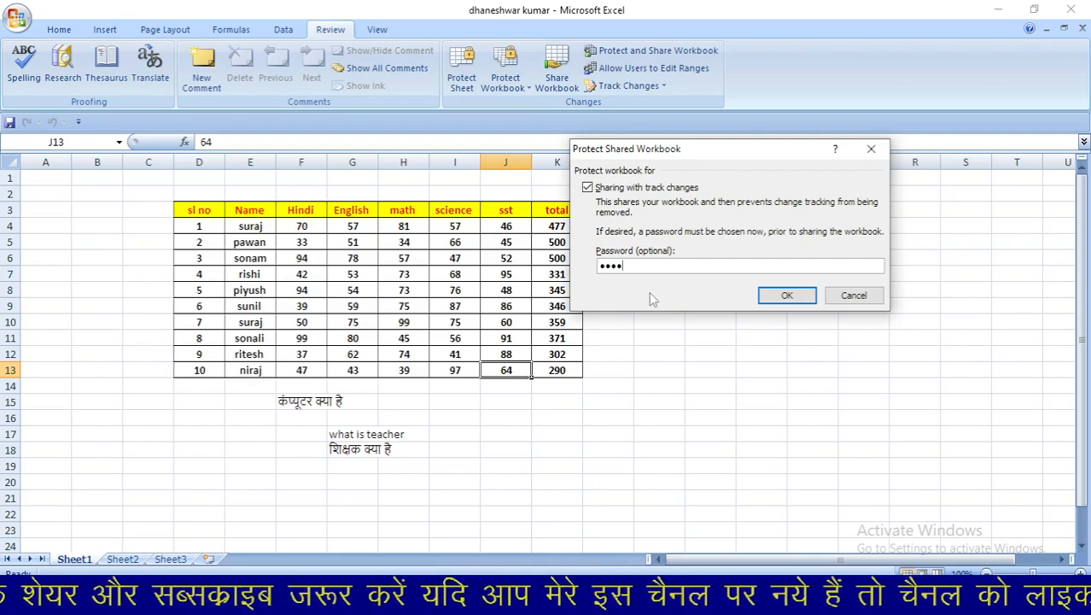
key("Return")
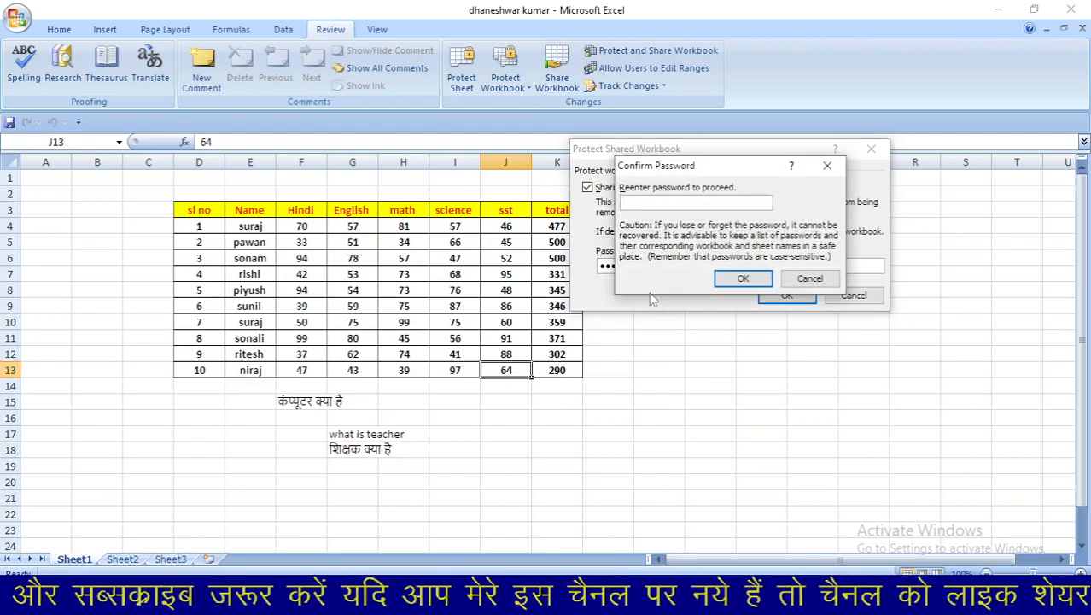
type("1234")
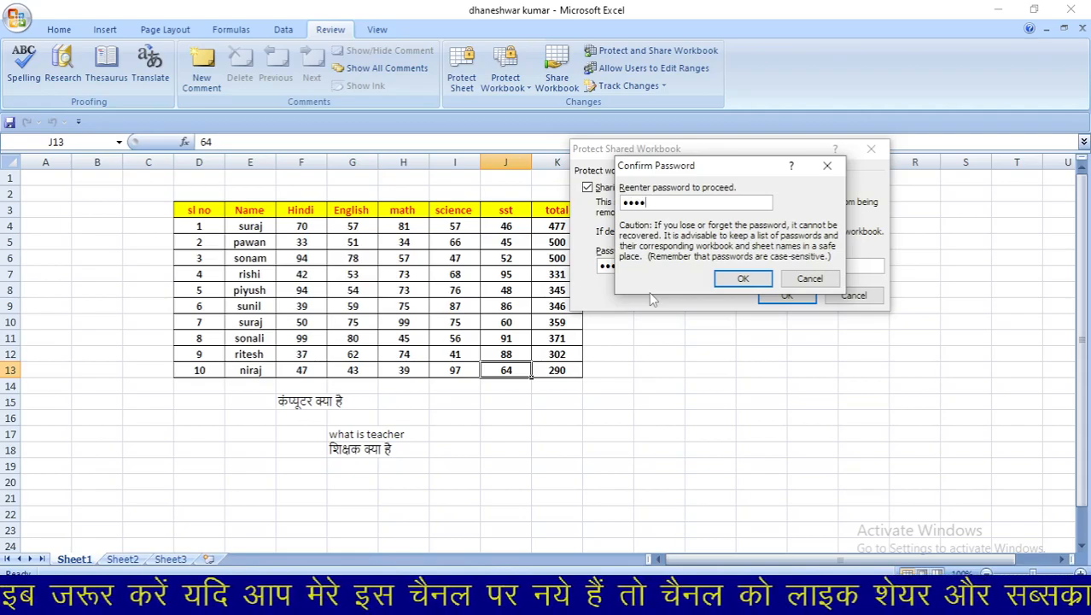
key("Return")
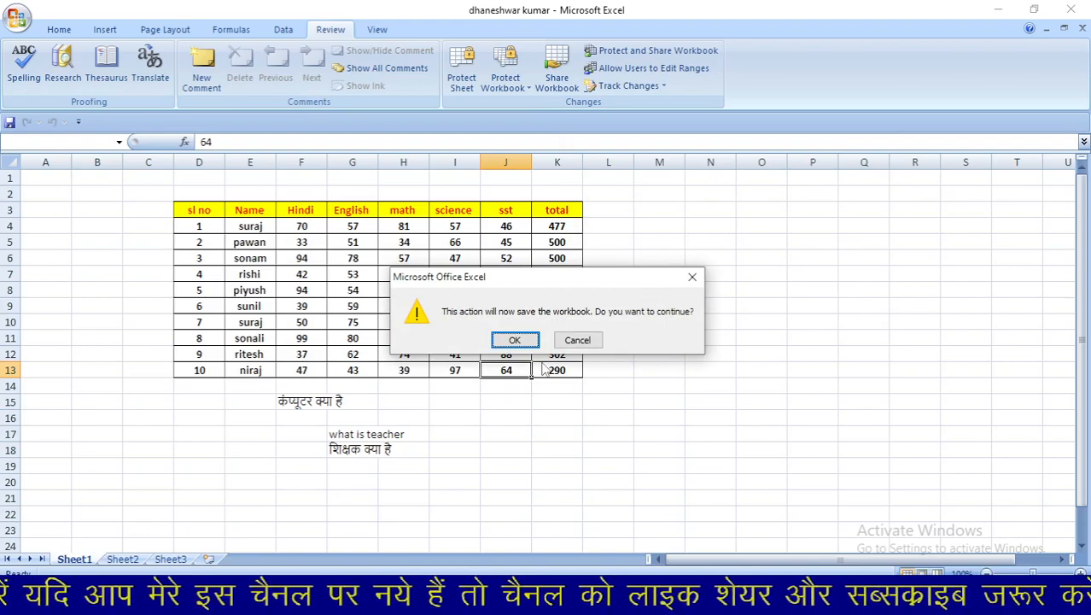
left_click(515, 341)
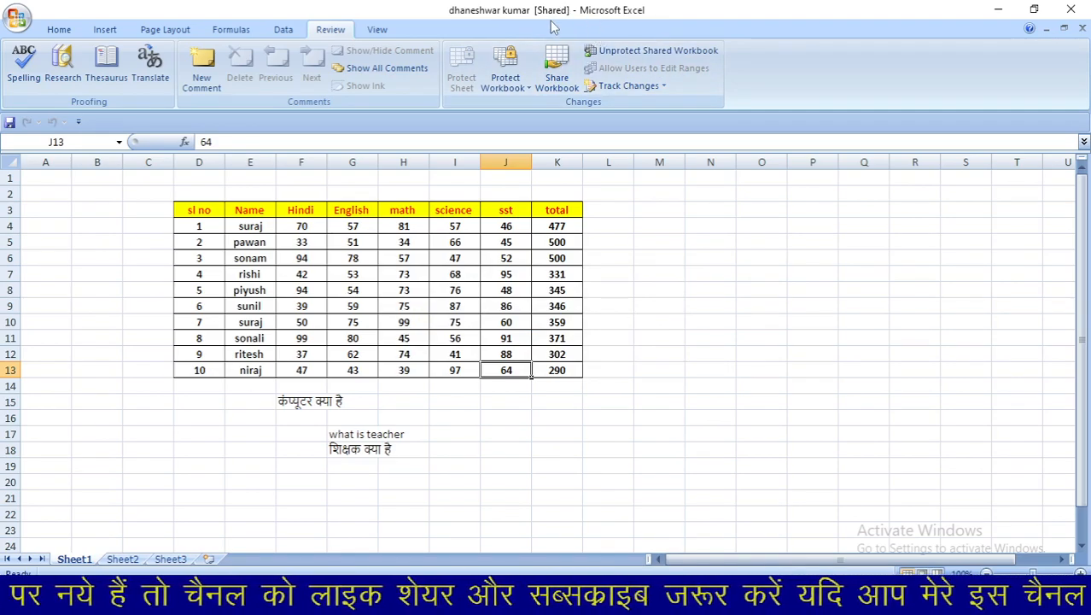
- Unprotect the shared workbook with its password and confirm ending shared use
left_click(626, 54)
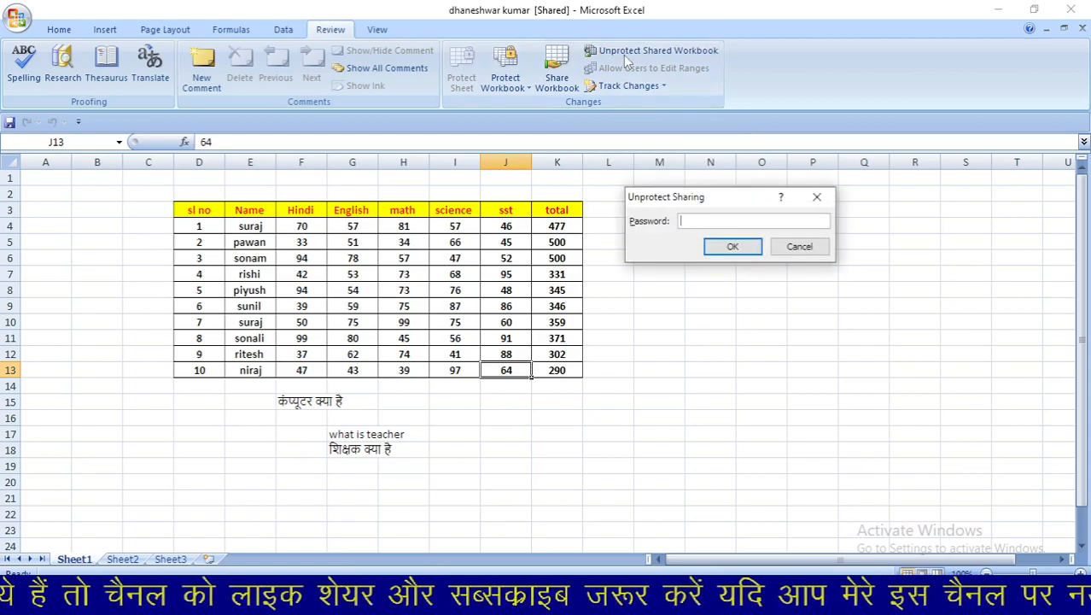
type("12345")
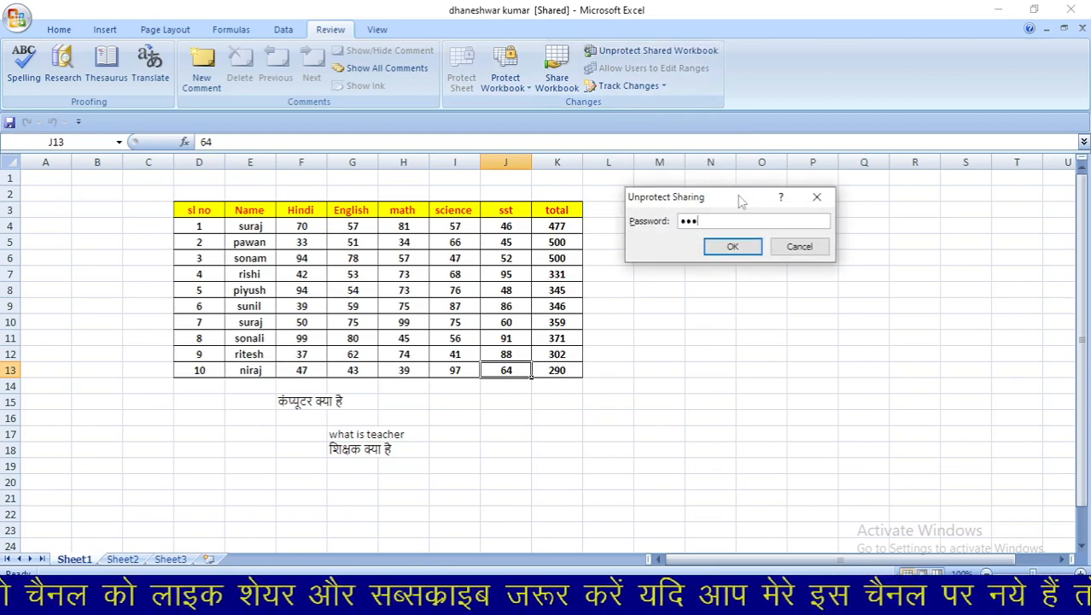
key("Return")
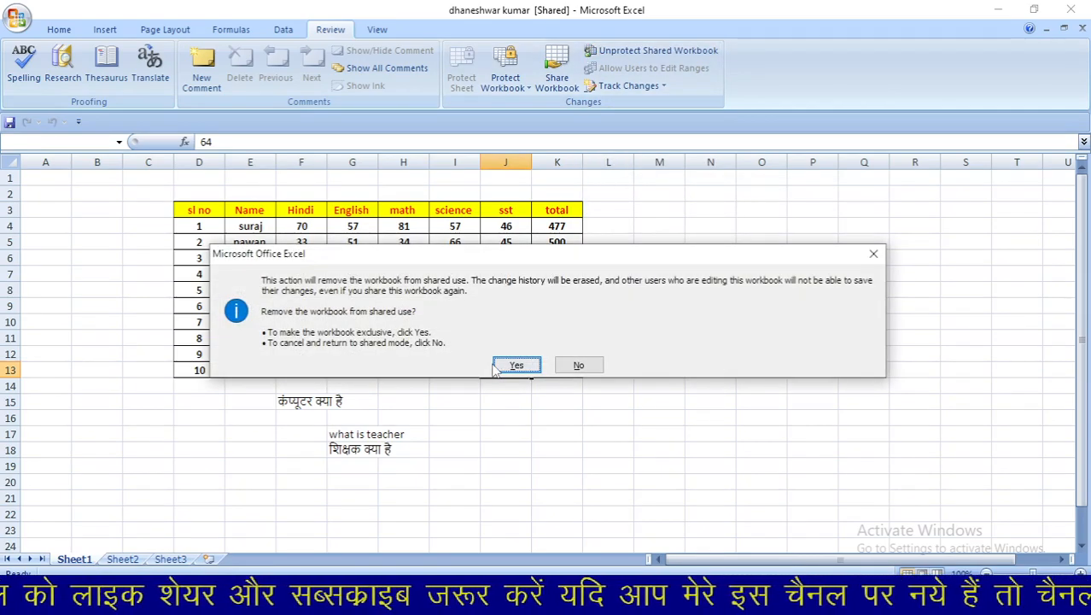
left_click(510, 366)
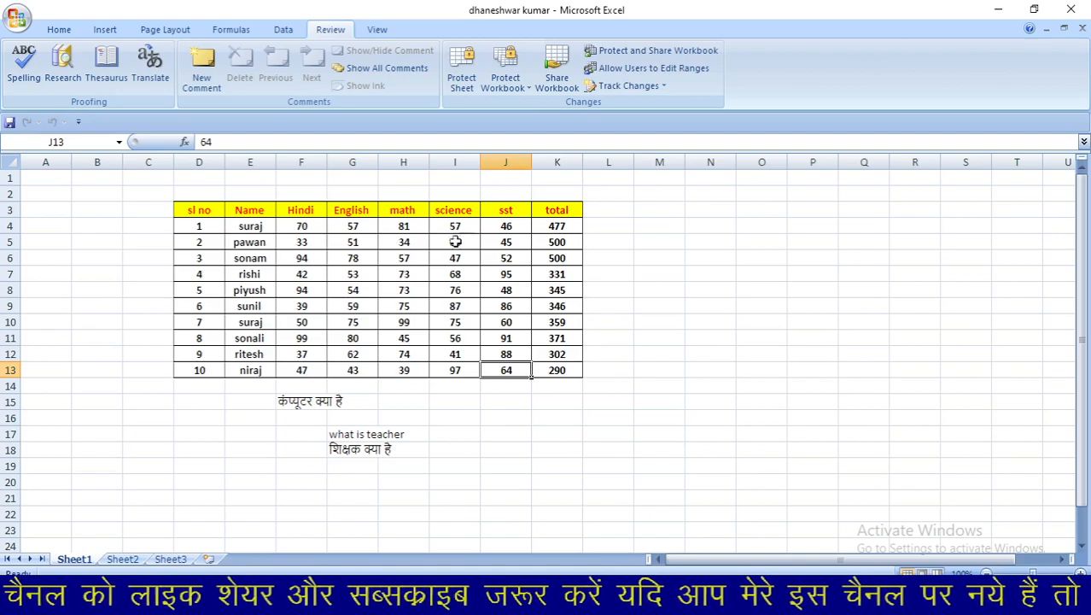
- With cell I6 selected, open Allow Users to Edit Ranges, which has no ranges defined
left_click_drag(453, 213, 456, 356)
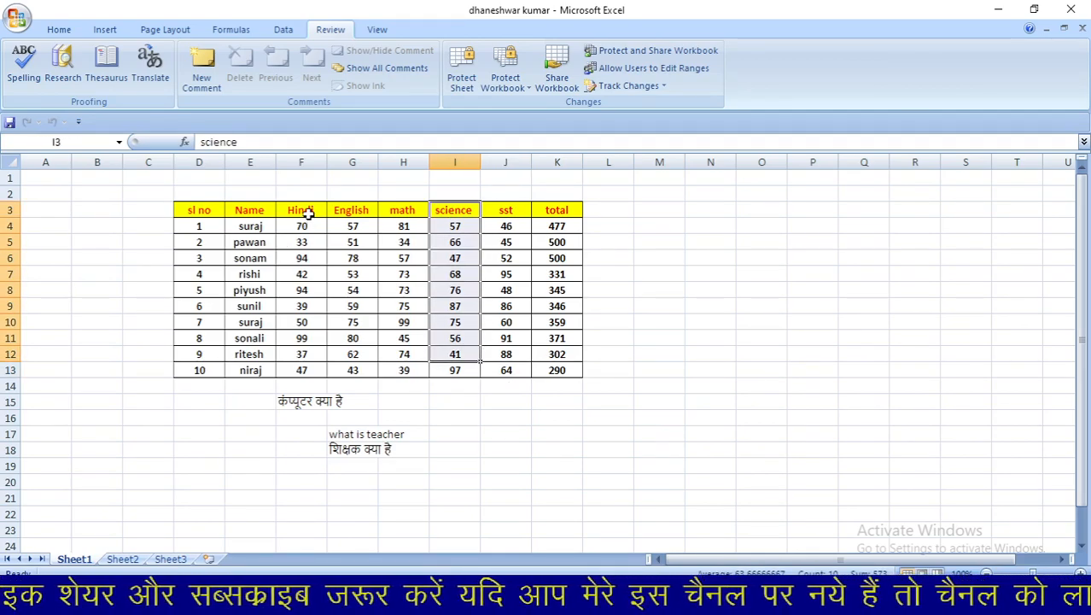
left_click(645, 335)
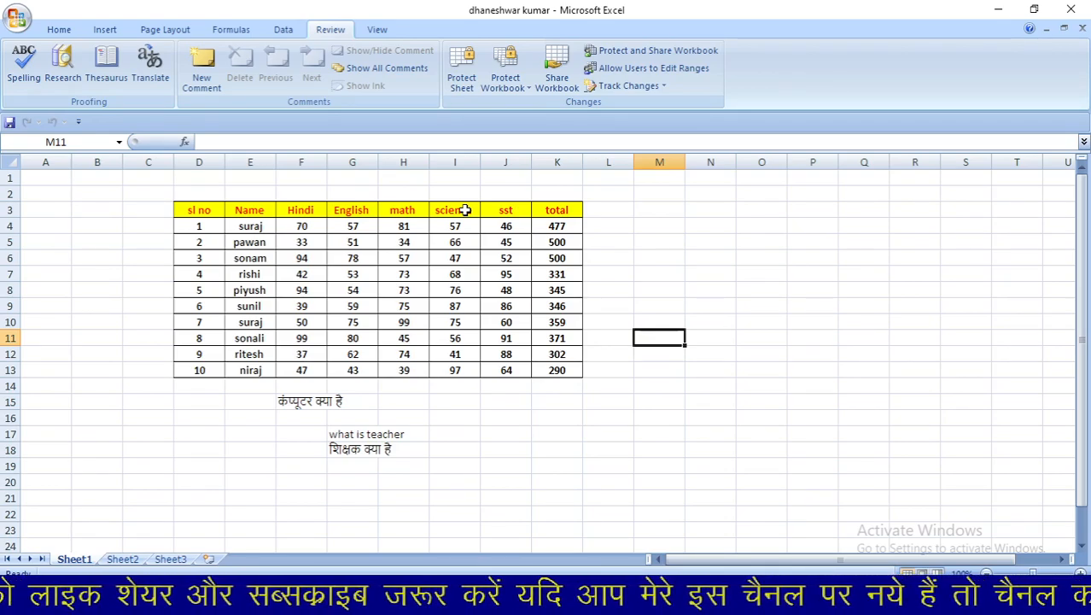
left_click(443, 258)
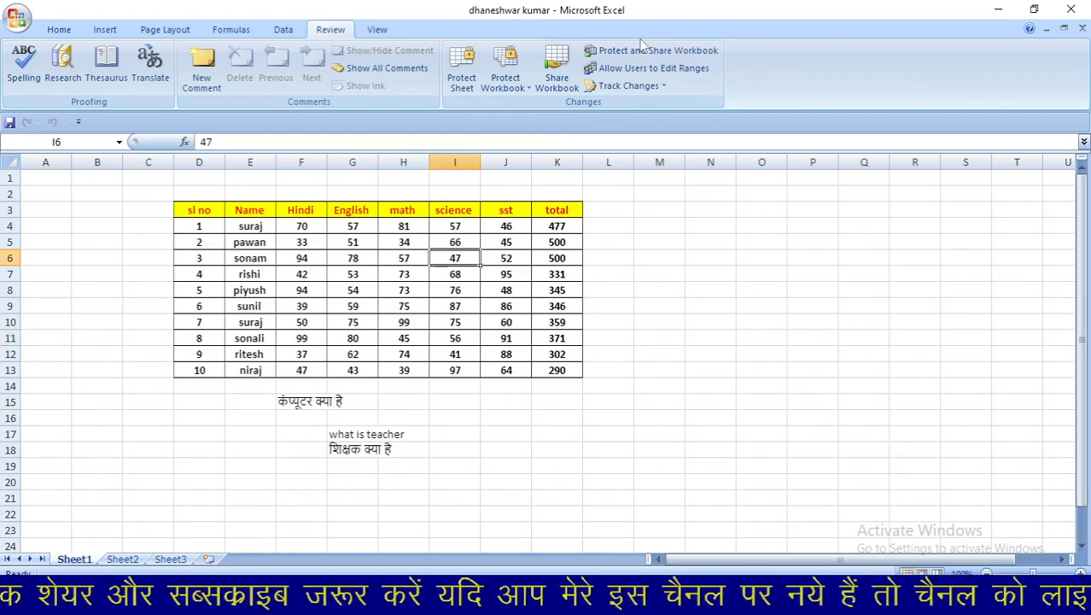
left_click(632, 71)
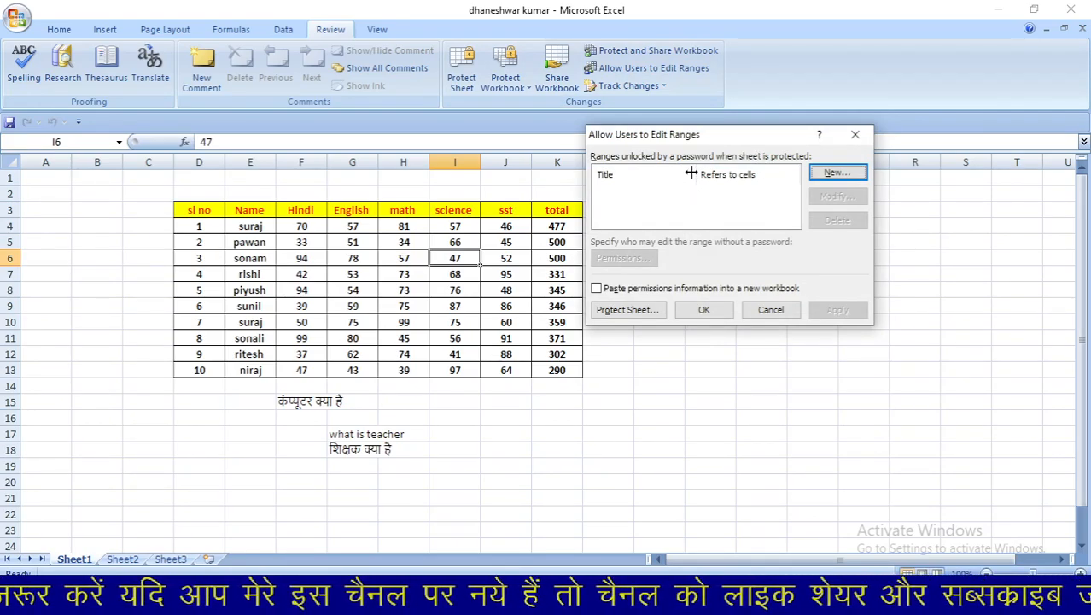
- Add a new editable range, Range1, covering the Hindi marks F4:F13
left_click(837, 173)
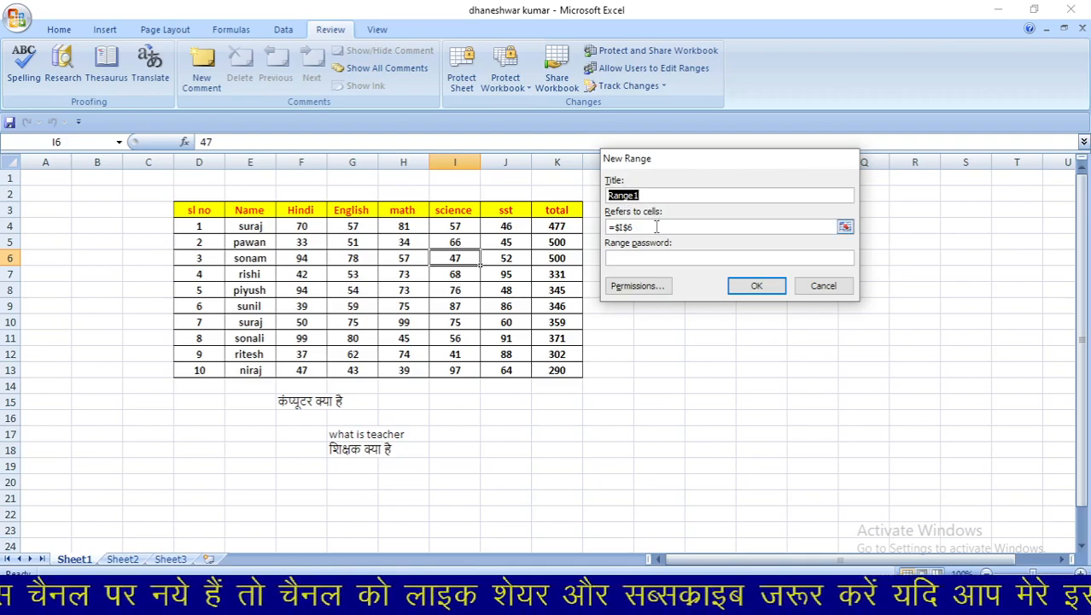
left_click(656, 227)
key("BackSpace")
key("BackSpace")
key("BackSpace")
key("BackSpace")
key("BackSpace")
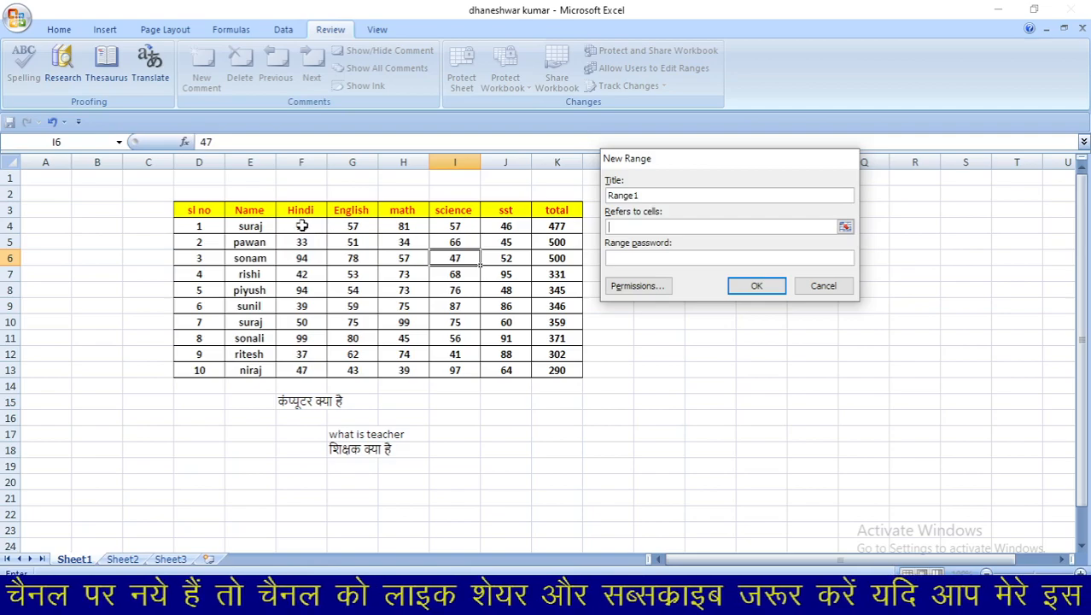
left_click_drag(302, 226, 305, 371)
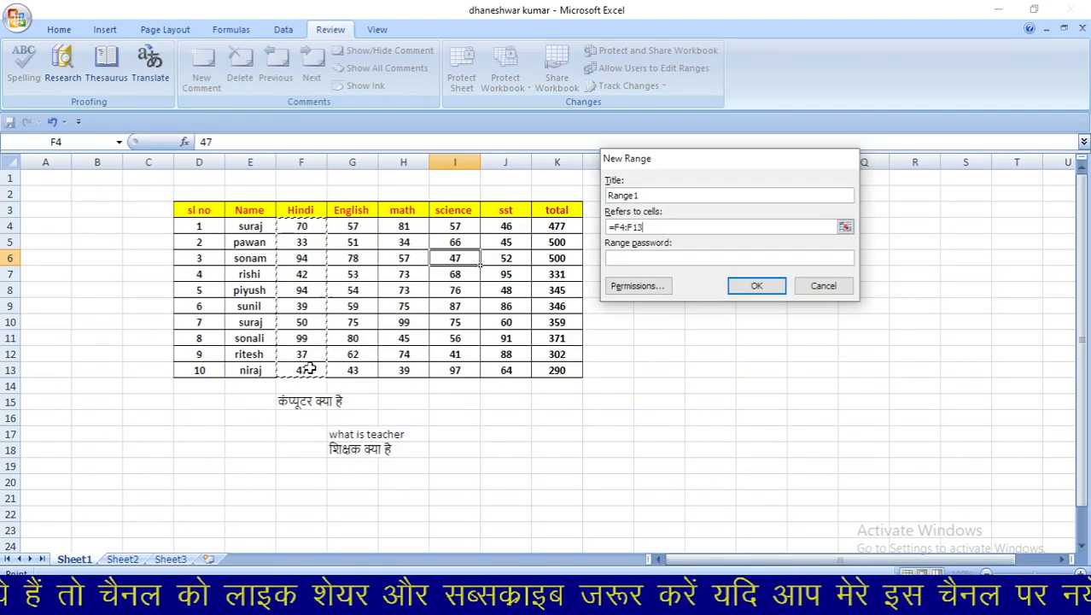
left_click(751, 288)
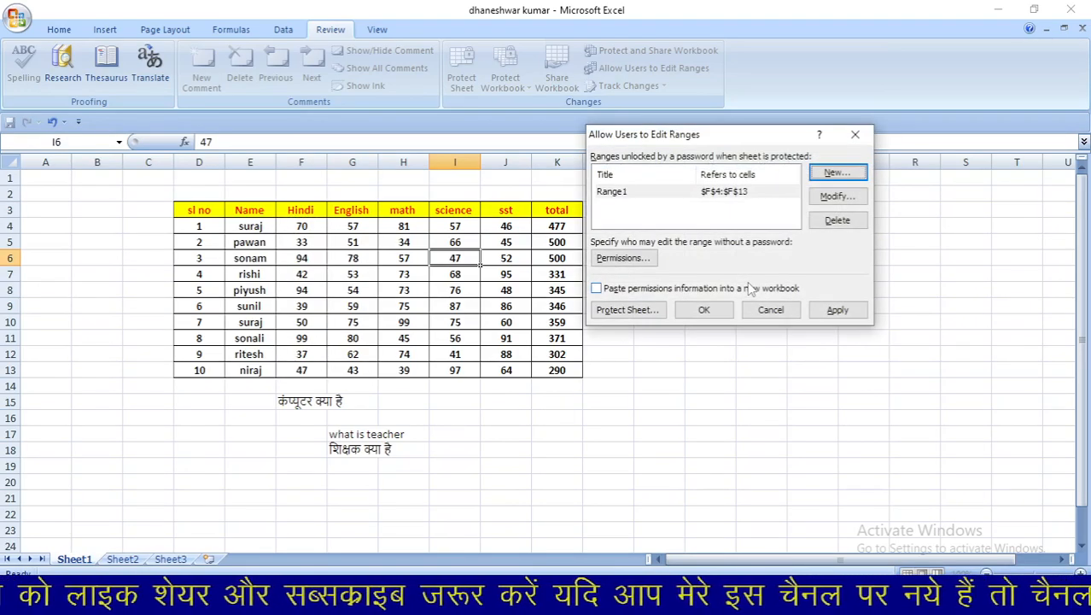
- Add a second editable range, Range2, covering the science marks I4:I13
left_click(840, 175)
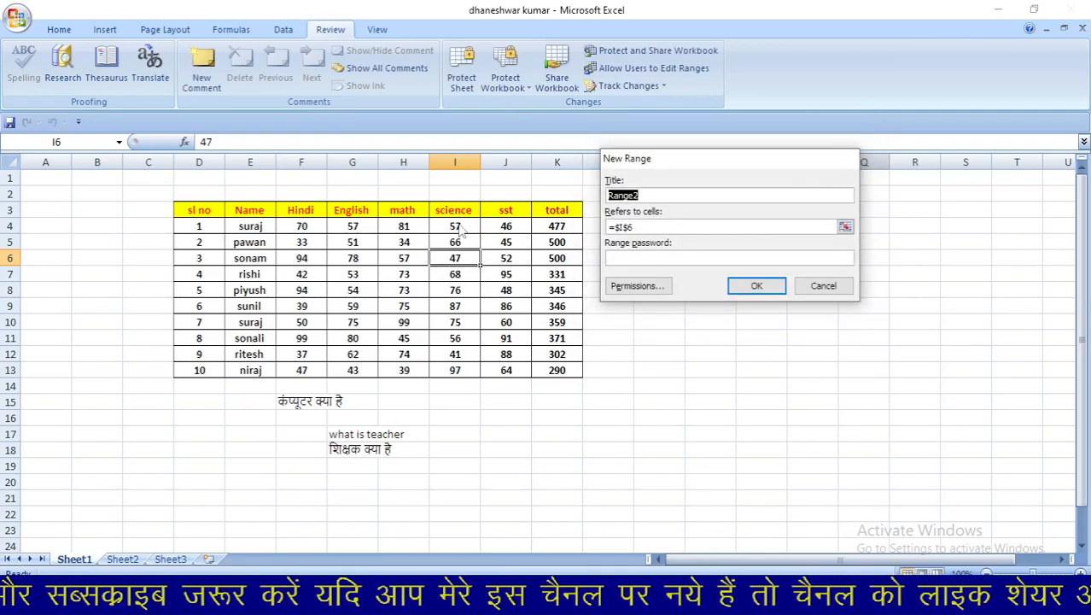
double_click(654, 226)
key("BackSpace")
key("BackSpace")
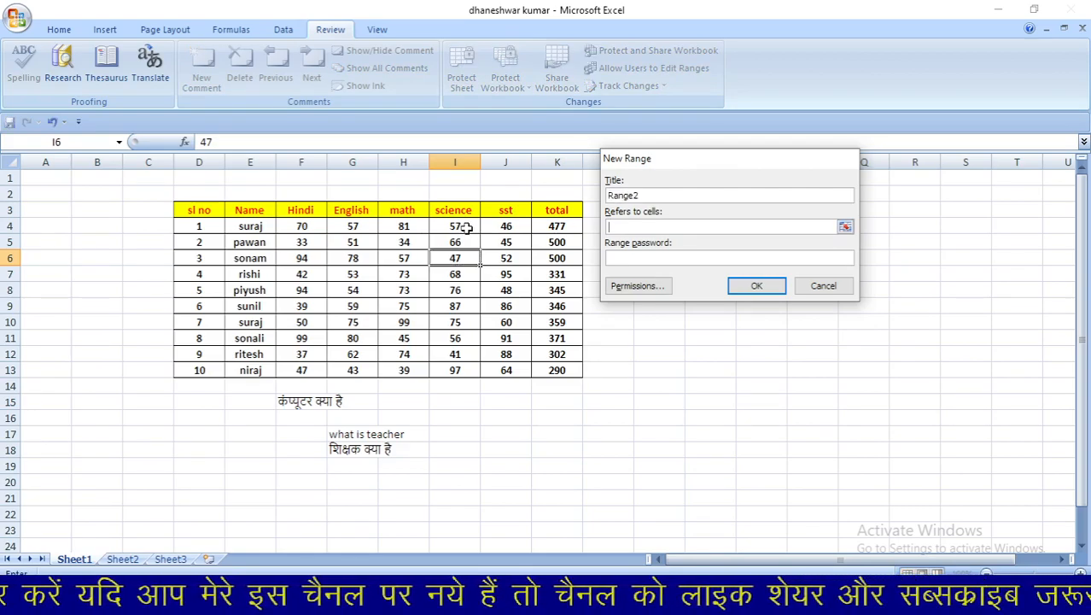
left_click(462, 226)
left_click_drag(462, 227, 476, 363)
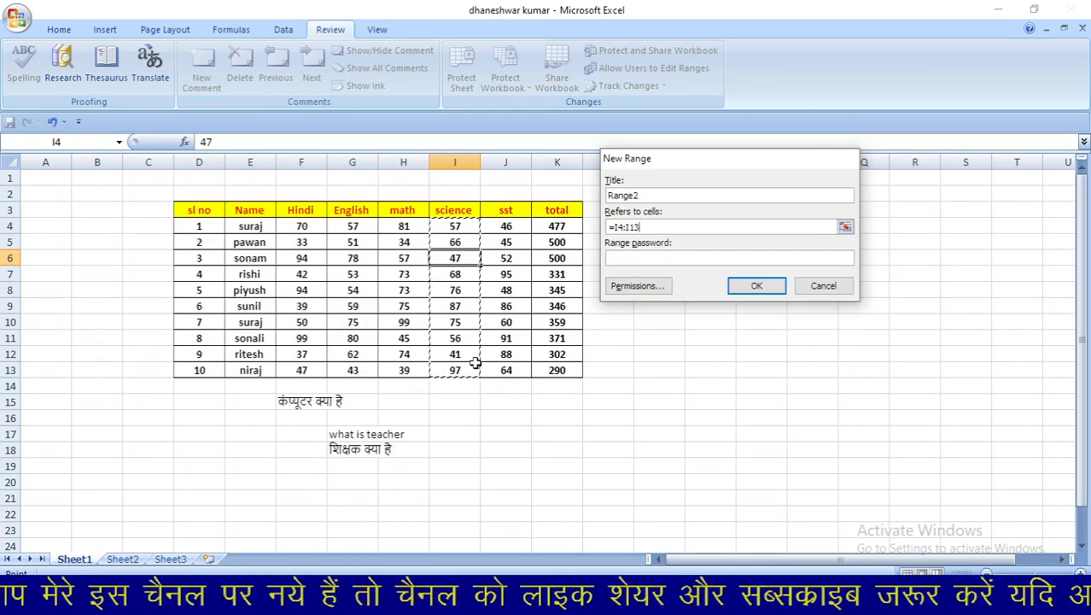
left_click(756, 286)
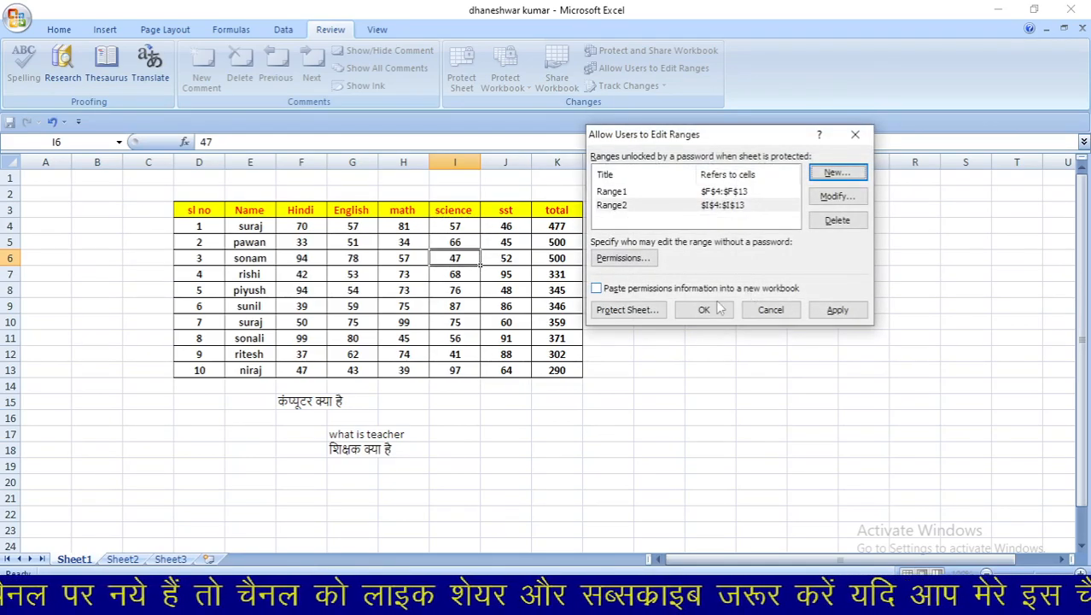
- Protect the sheet with a password entered twice, then start typing 50 into cell I6
left_click(637, 312)
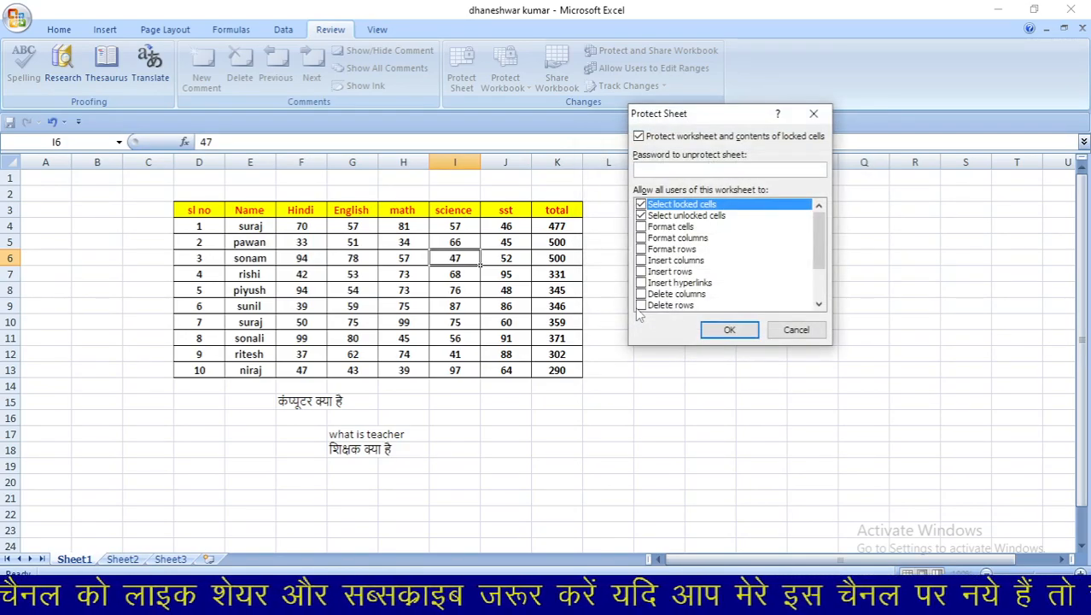
type("1234")
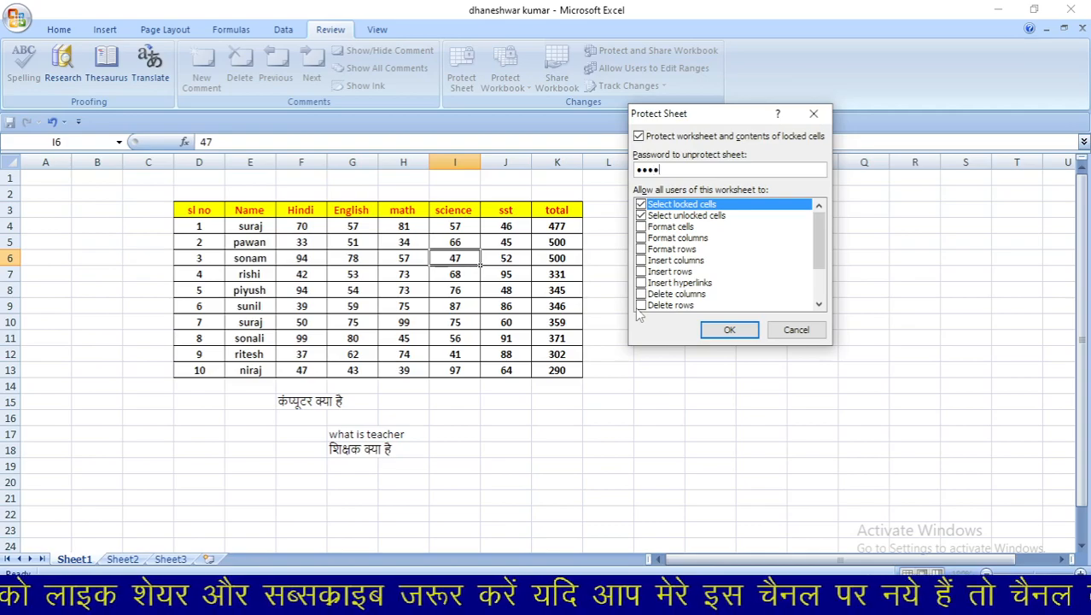
key("Return")
type("123")
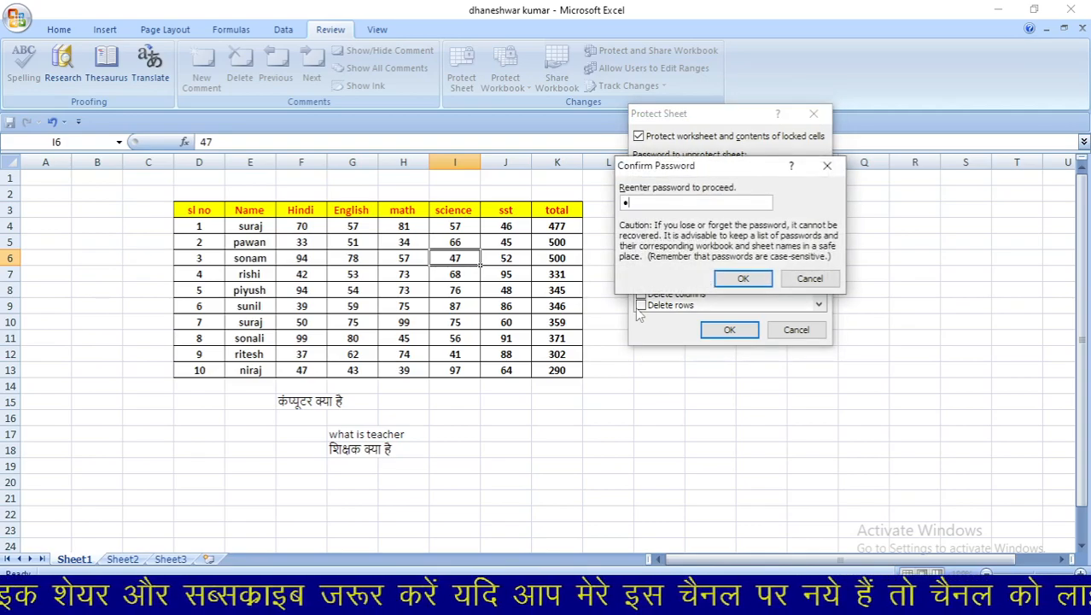
type("4")
key("Return")
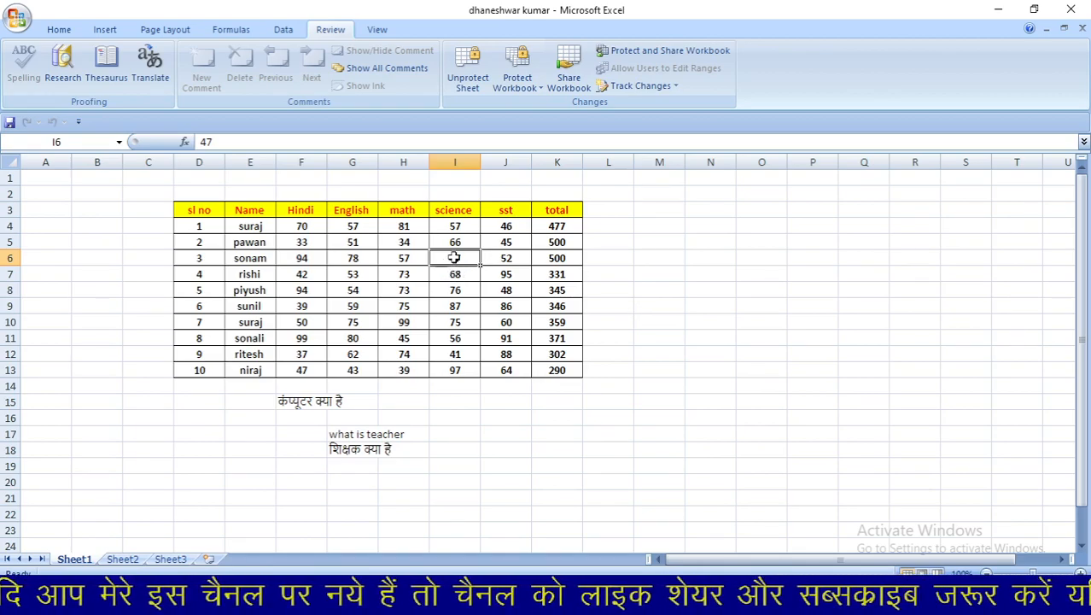
type("50")
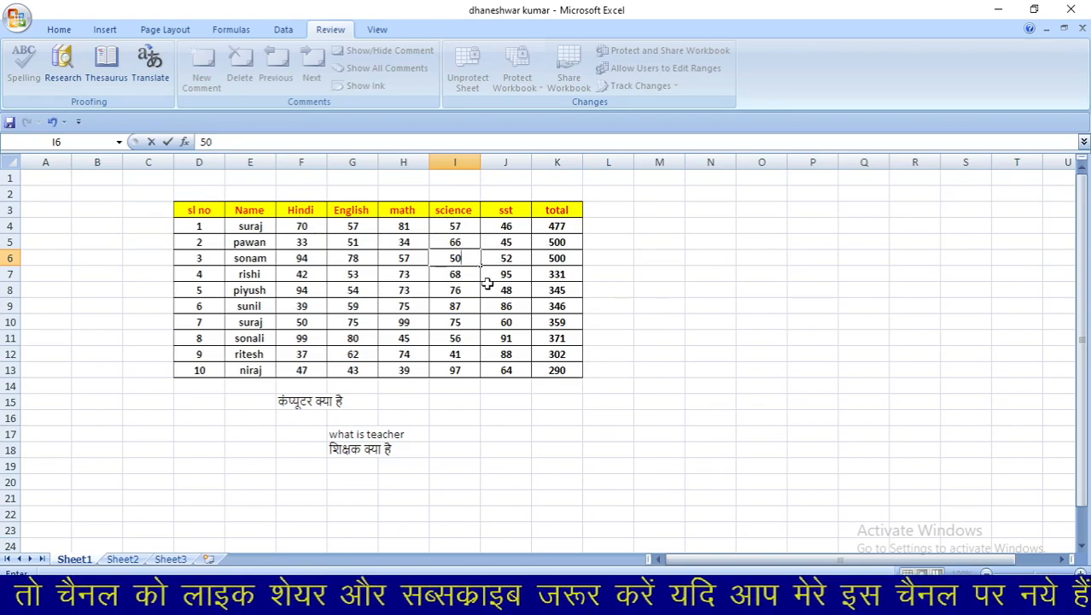
- Commit 50 in I6 and confirm the total in K5 cannot be edited
left_click(556, 244)
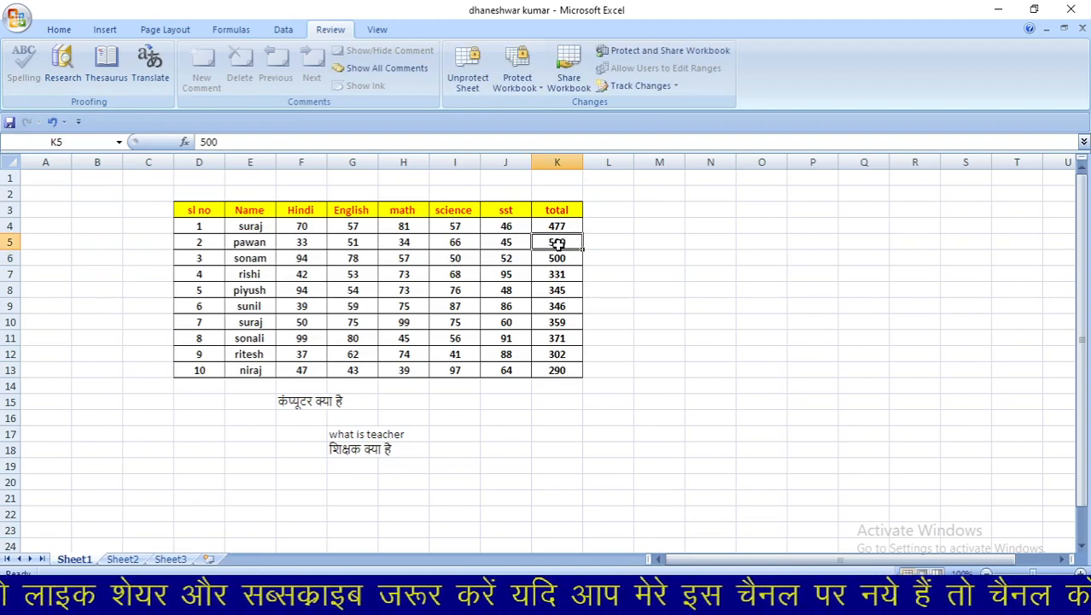
double_click(557, 243)
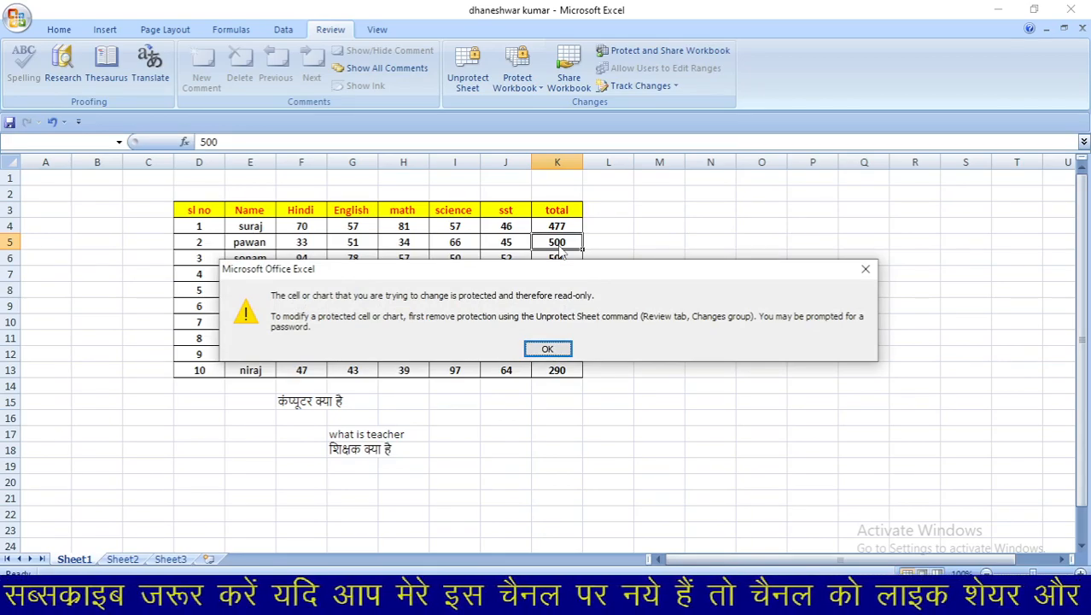
left_click(547, 348)
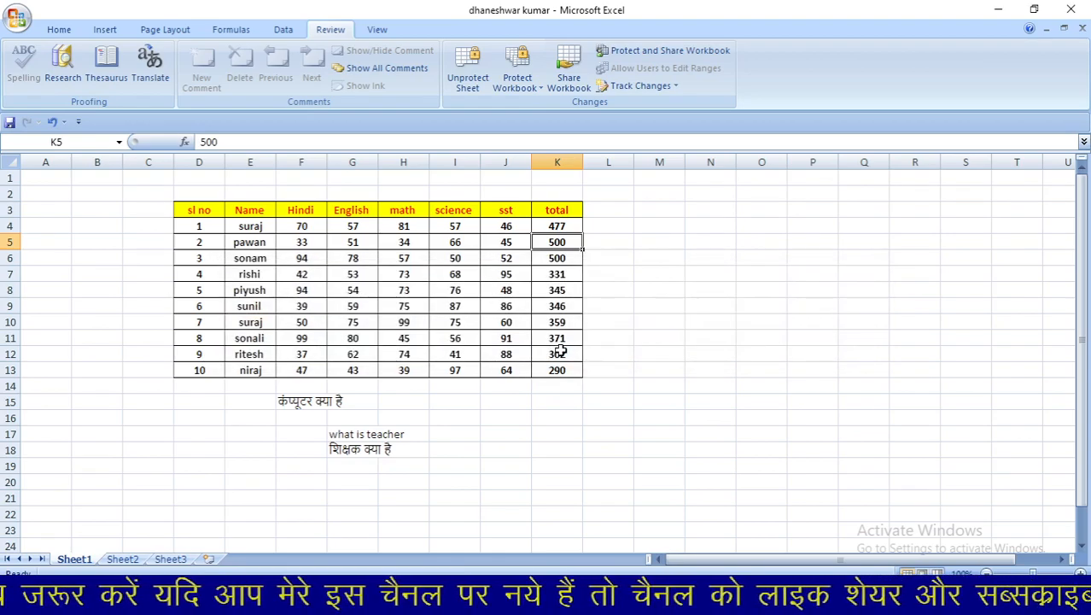
- Change the science marks to 25 in I9 and 100 in I13
left_click(451, 306)
type("25")
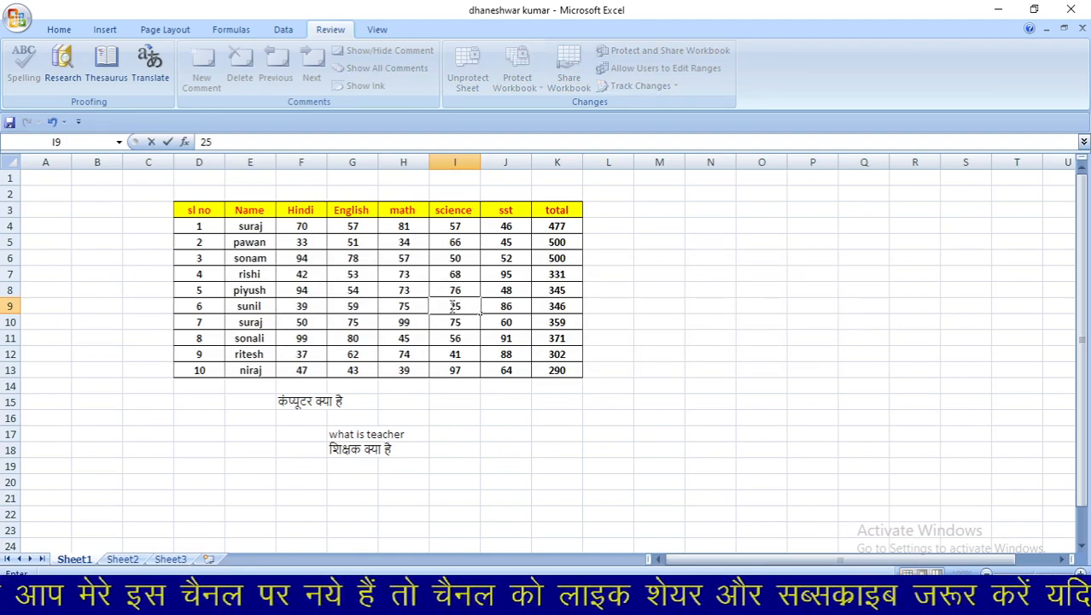
left_click(644, 351)
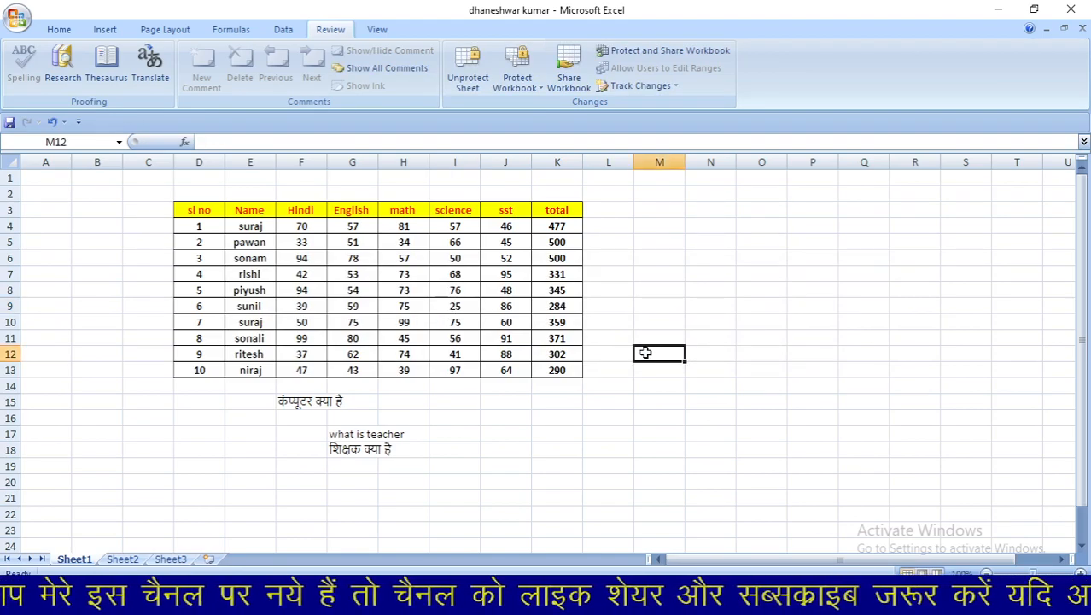
left_click(466, 372)
type("100")
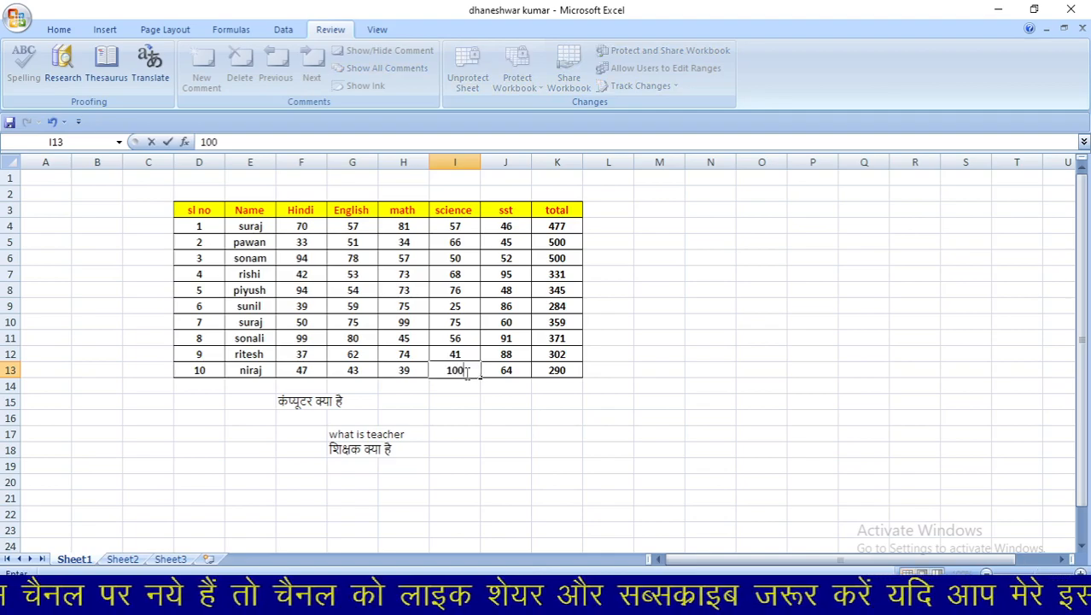
left_click(612, 416)
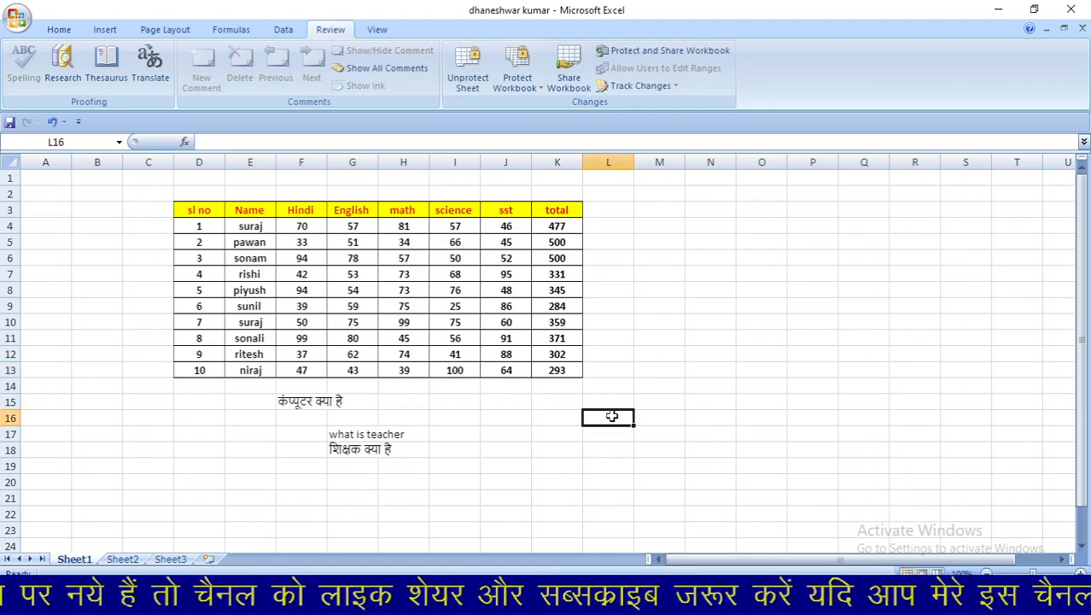
- Confirm the sst mark in J13 and the name in E4 are locked, dismissing each warning
left_click(519, 374)
double_click(519, 374)
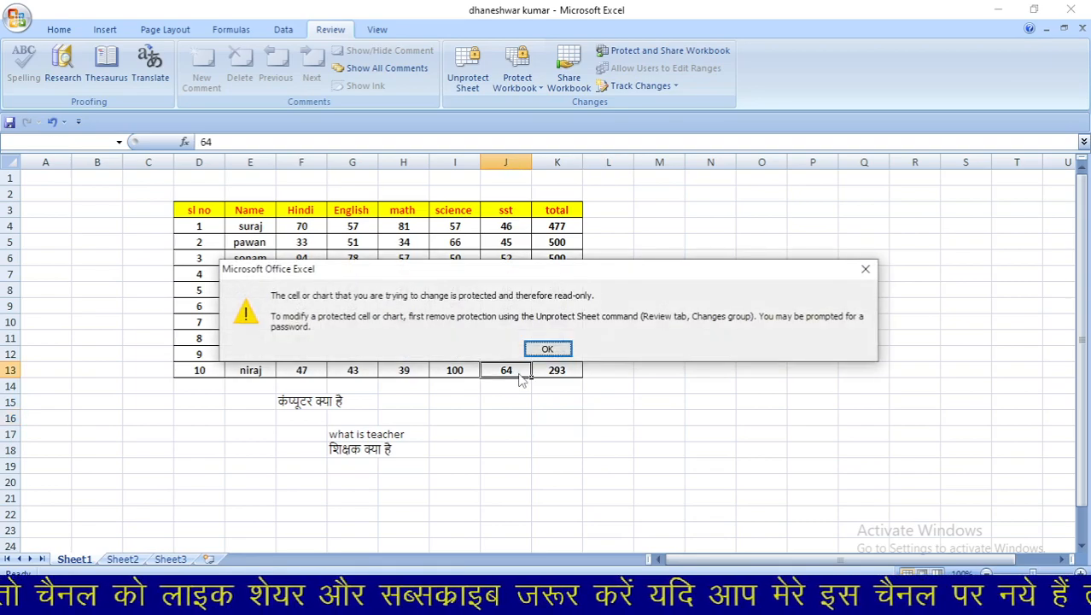
left_click(546, 349)
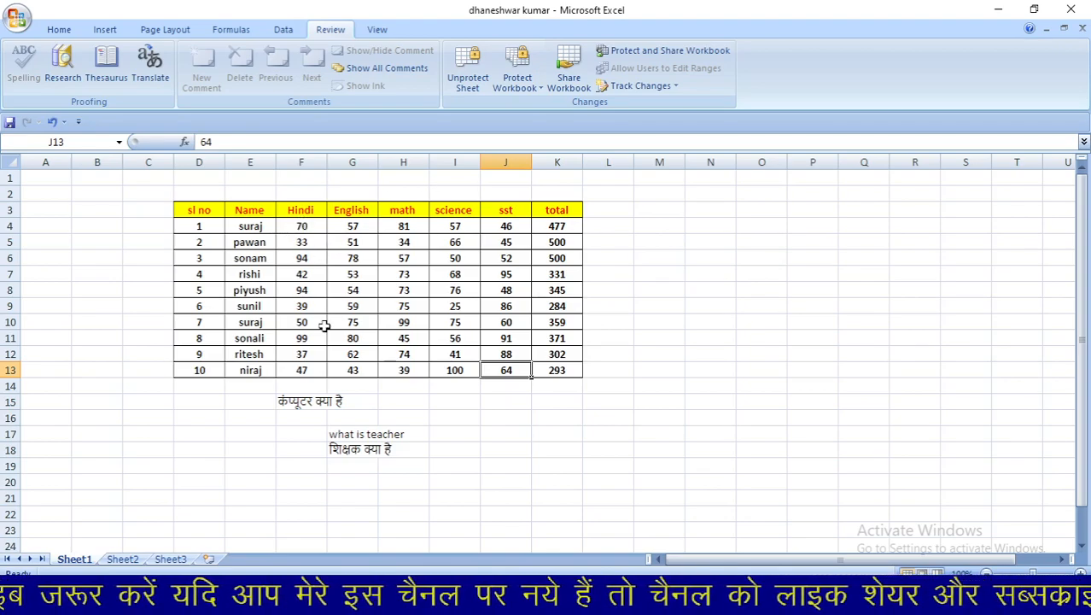
left_click(243, 227)
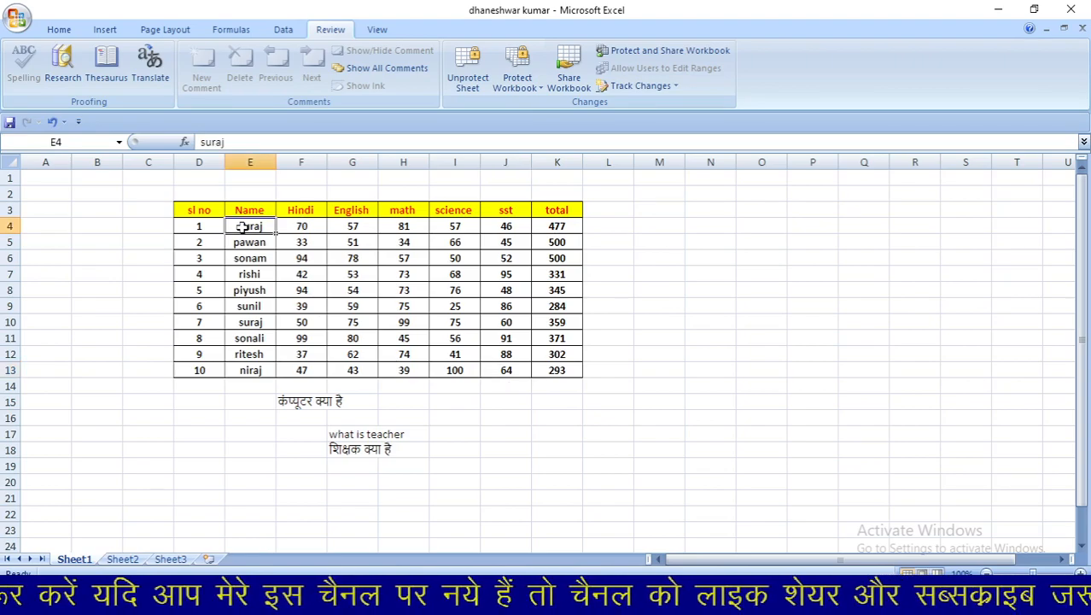
double_click(243, 227)
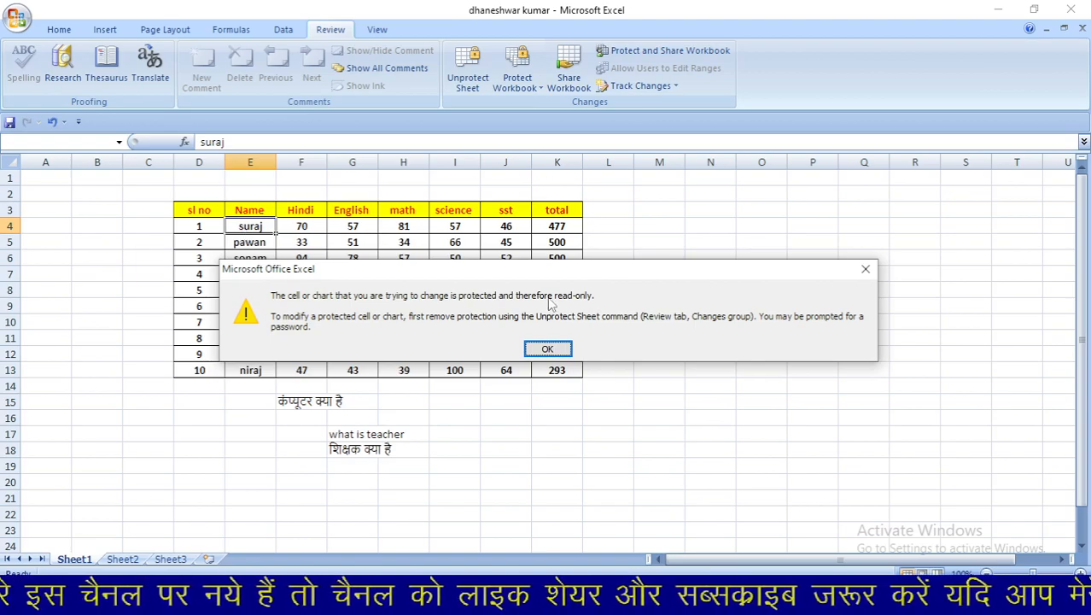
left_click(547, 348)
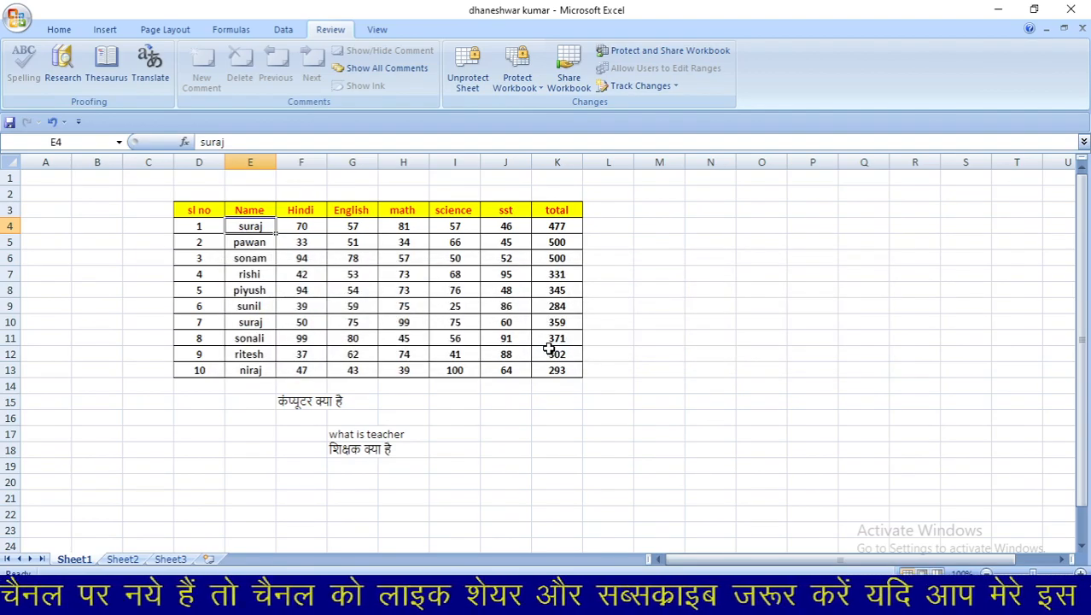
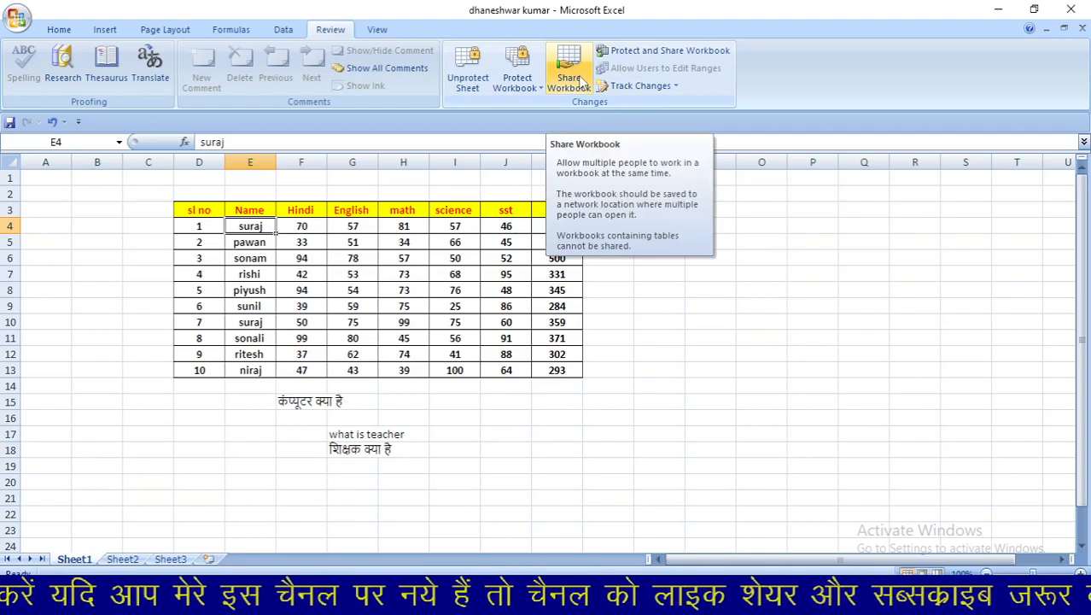
- Redo the science mark edits, then share the workbook for multiple simultaneous users and save it
key("ctrl+y")
key("ctrl+y")
key("ctrl+y")
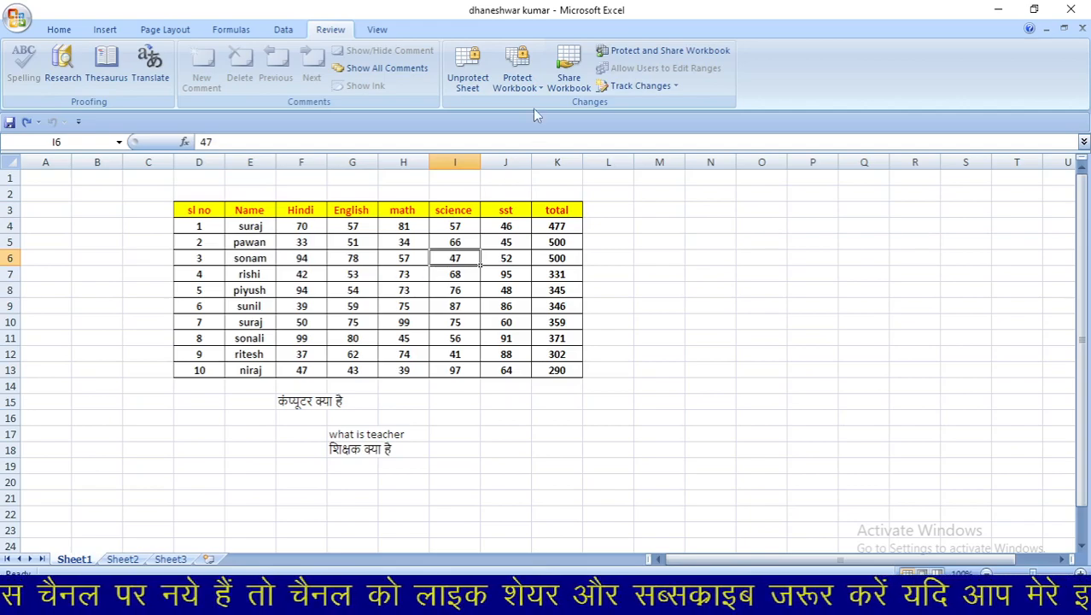
left_click(565, 76)
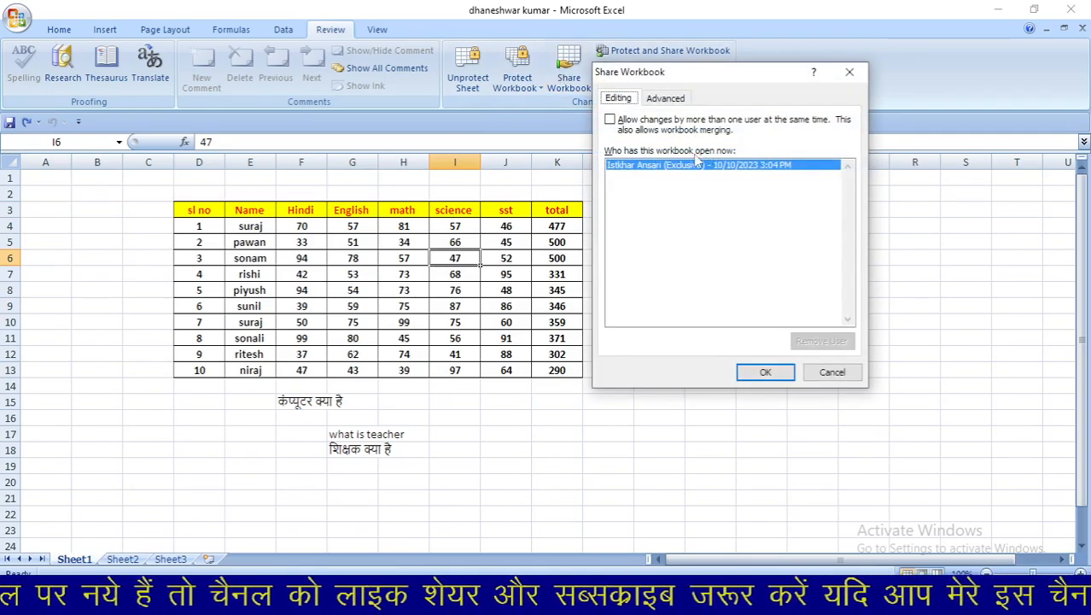
left_click(652, 124)
left_click(765, 372)
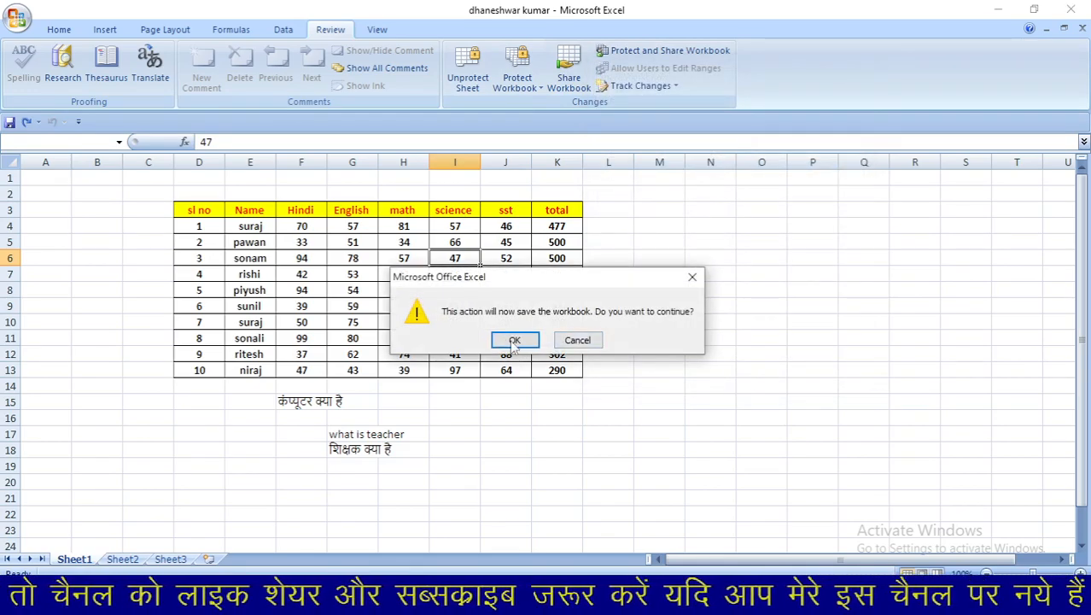
left_click(514, 340)
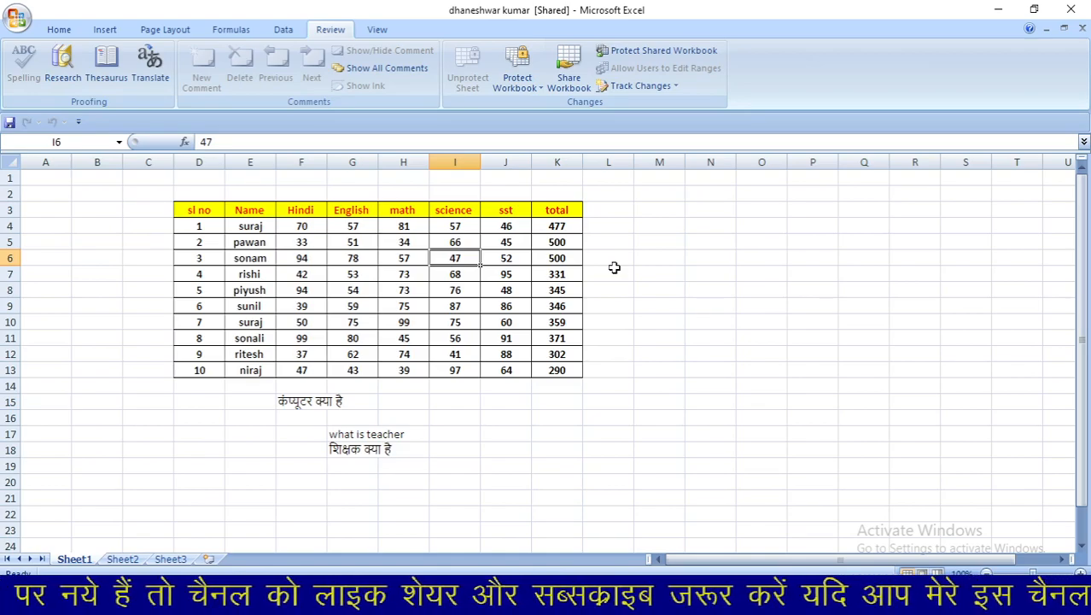
left_click(620, 87)
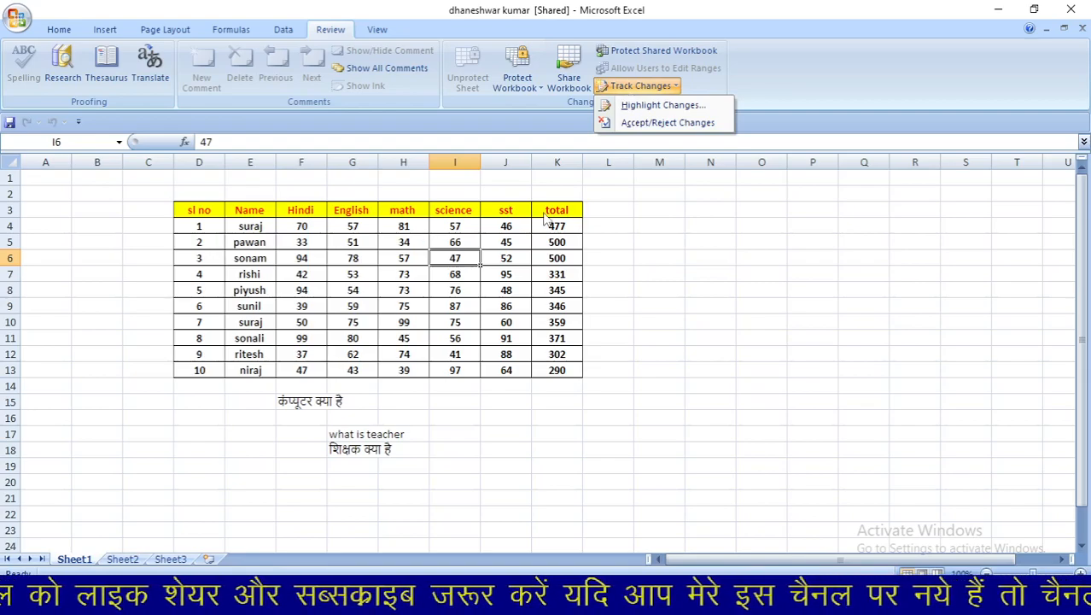
left_click(389, 284)
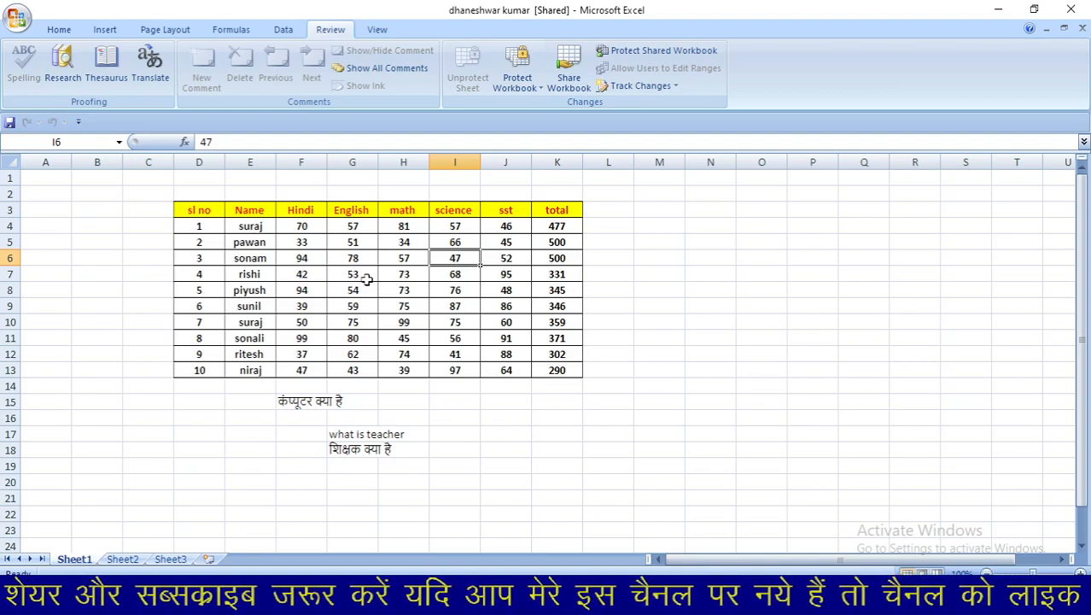
left_click(366, 274)
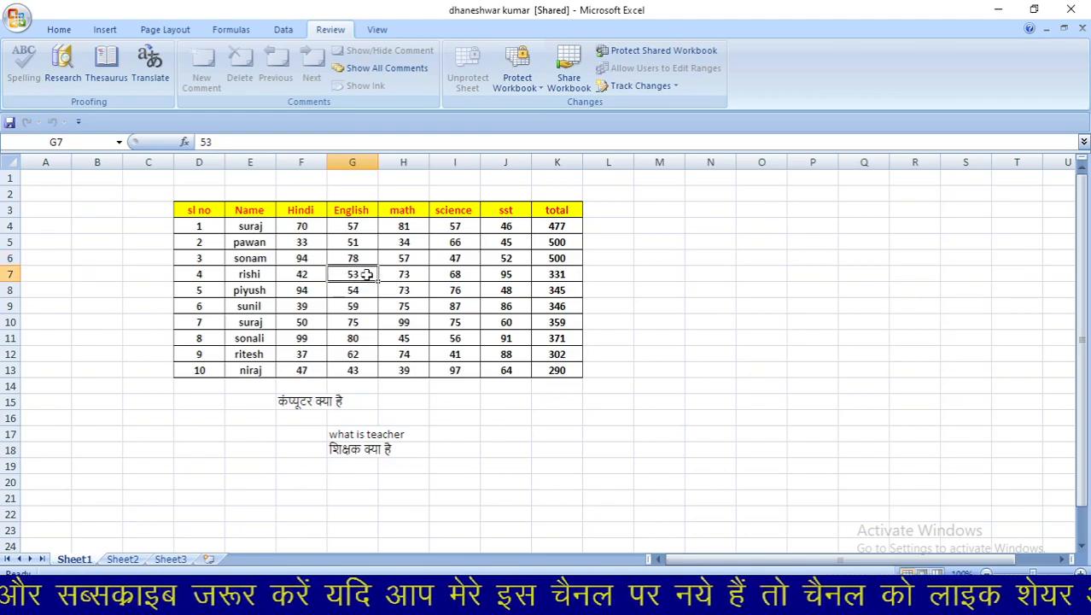
double_click(367, 274)
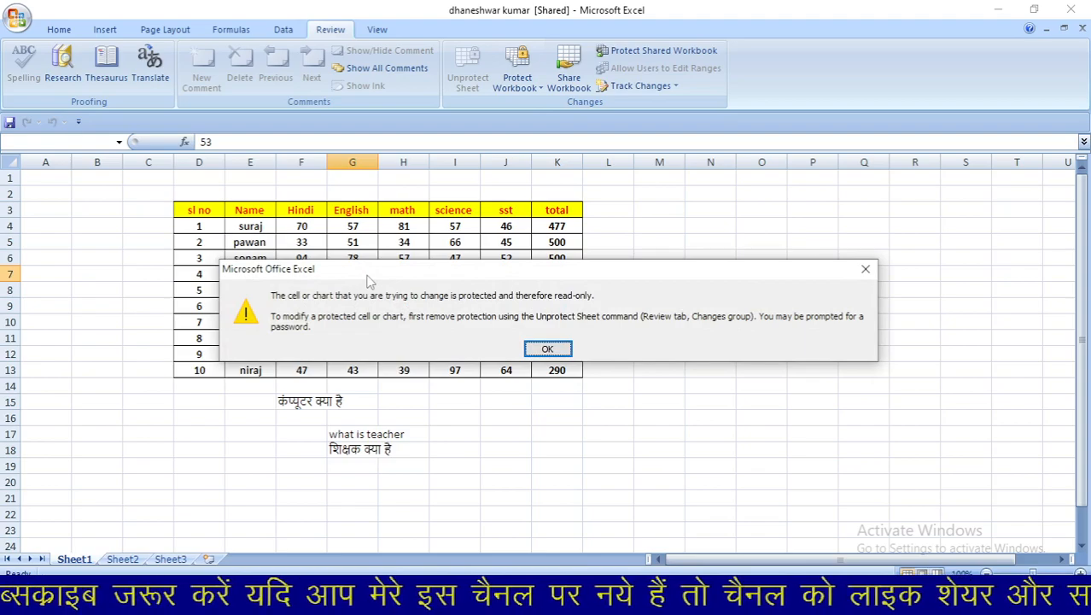
left_click(544, 348)
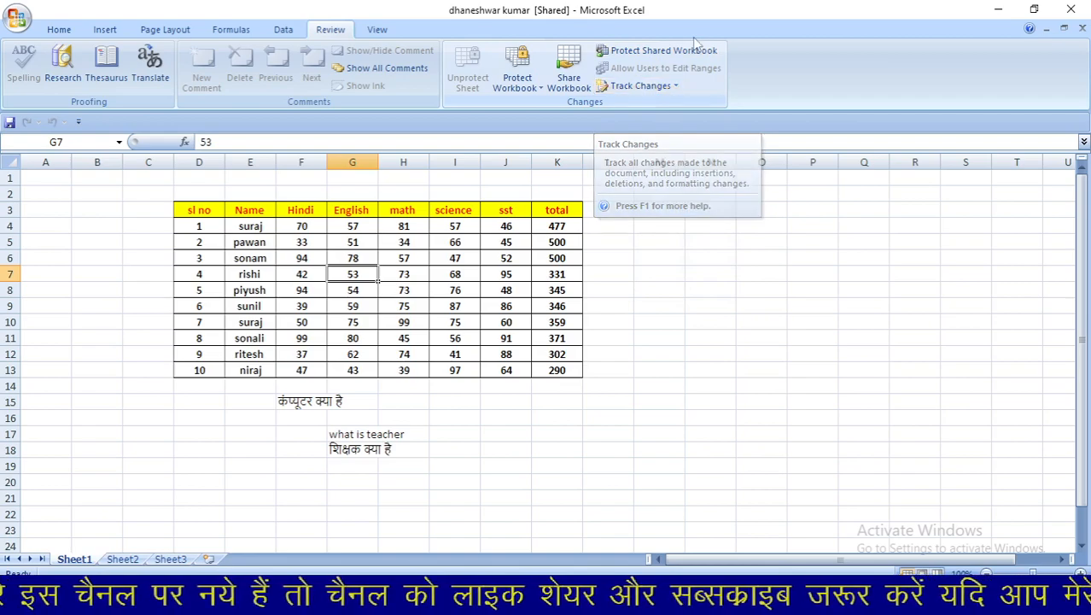
left_click(669, 53)
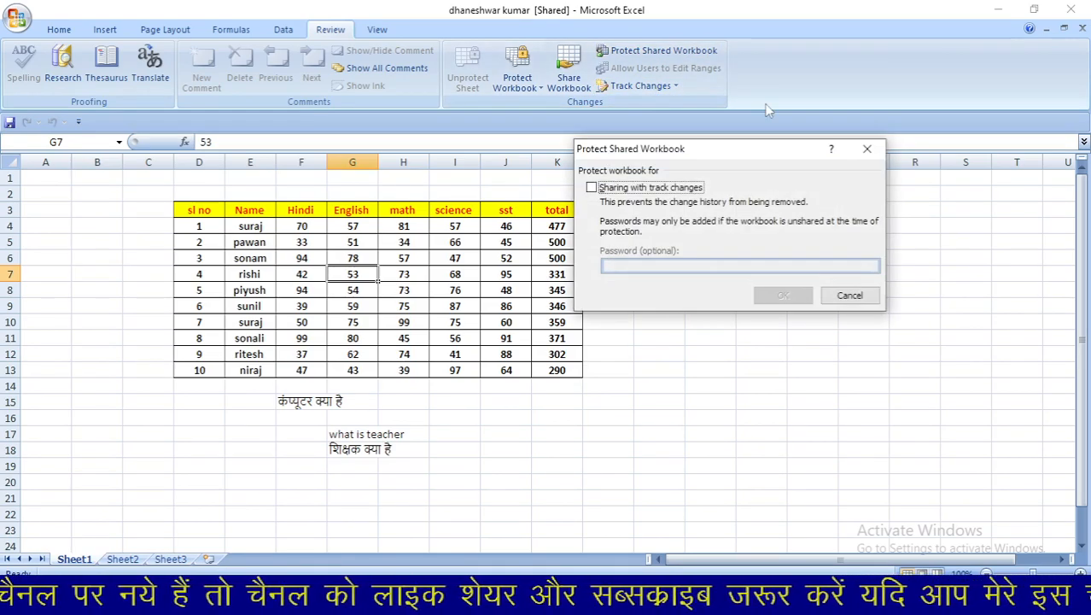
left_click(865, 152)
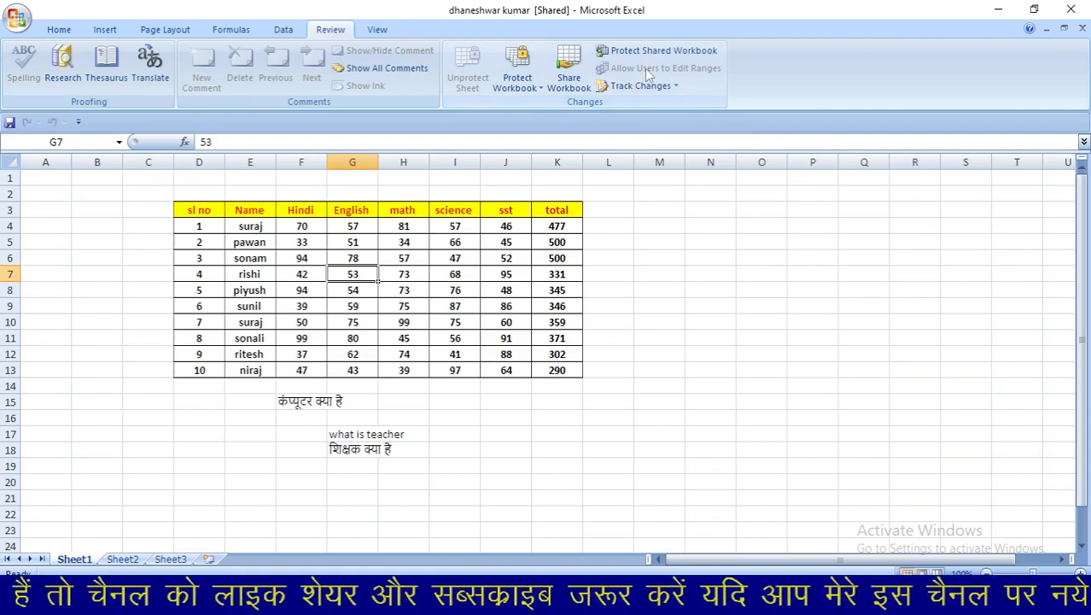
- Change the science marks to 70 in I9 and 50 in I12
left_click(455, 309)
type("70")
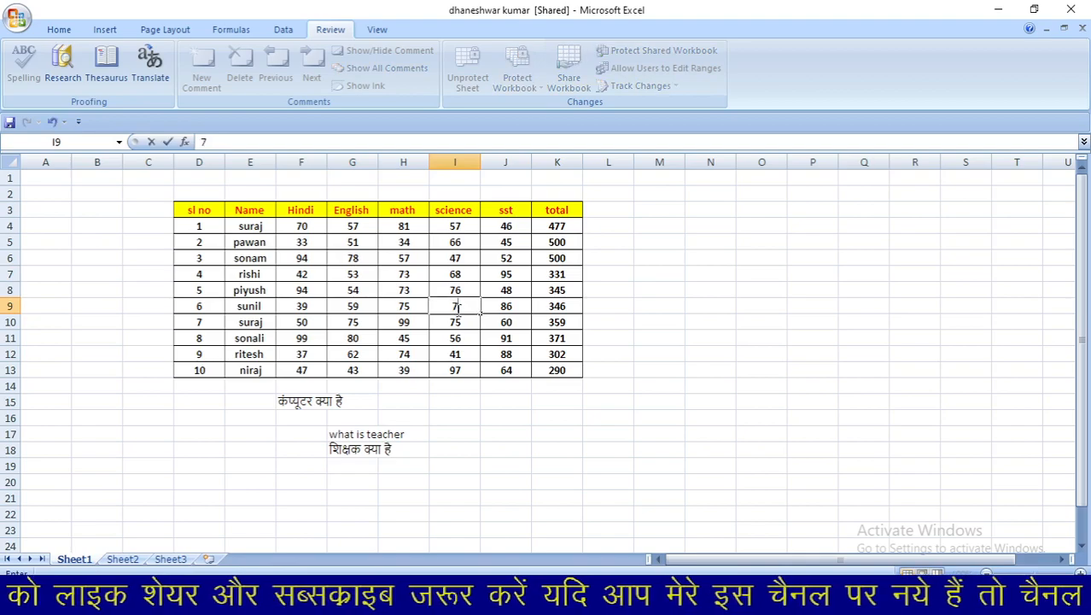
left_click(456, 355)
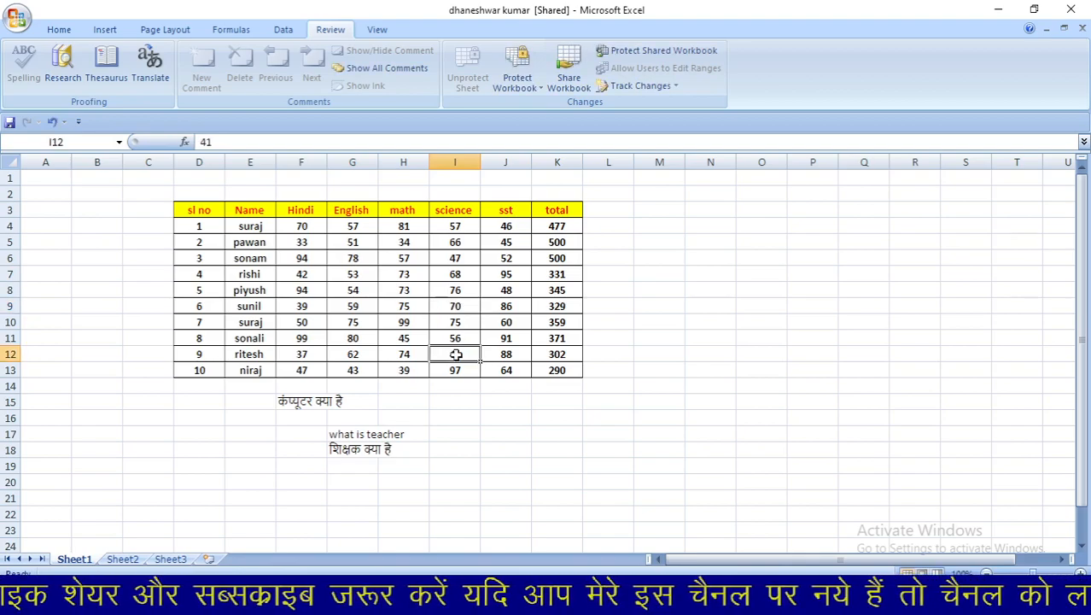
type("50")
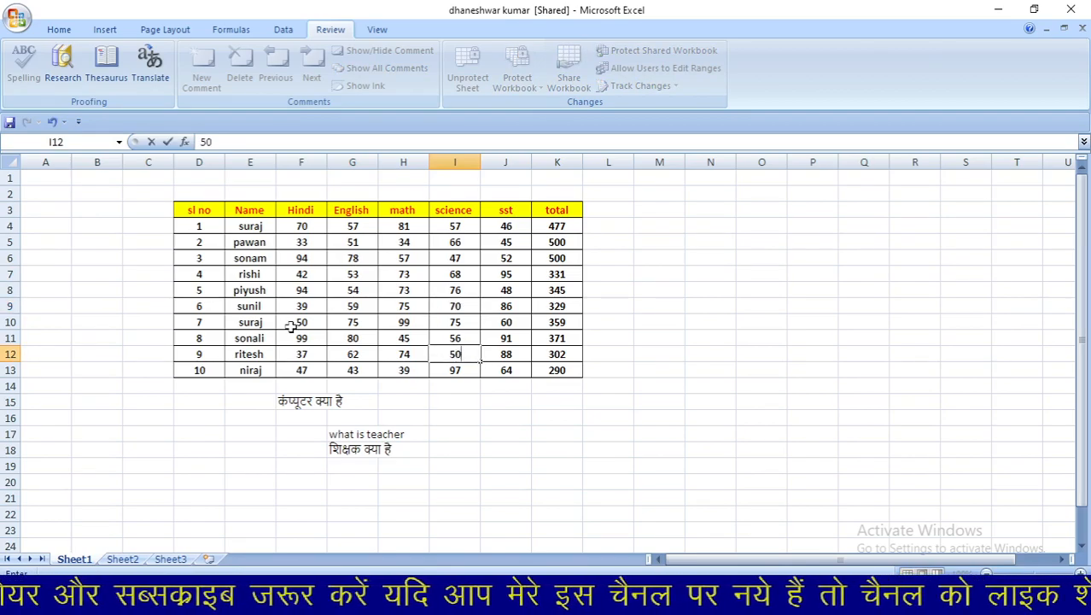
- Enter Hindi marks 80 in F10, 90 in F11, 45 in F13 and 78 in F4
left_click(293, 325)
type("80")
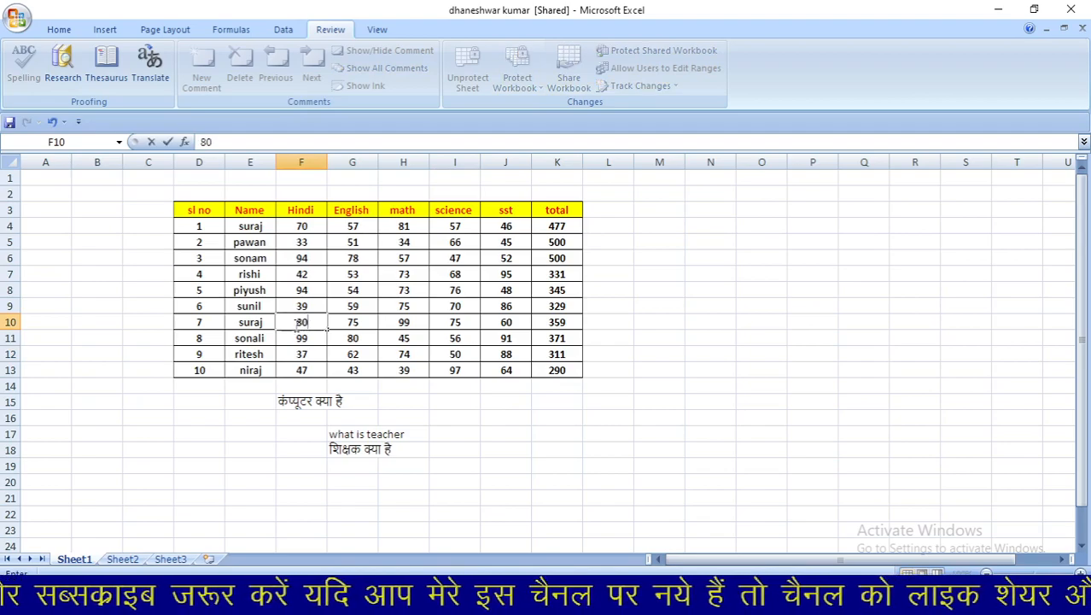
key("Return")
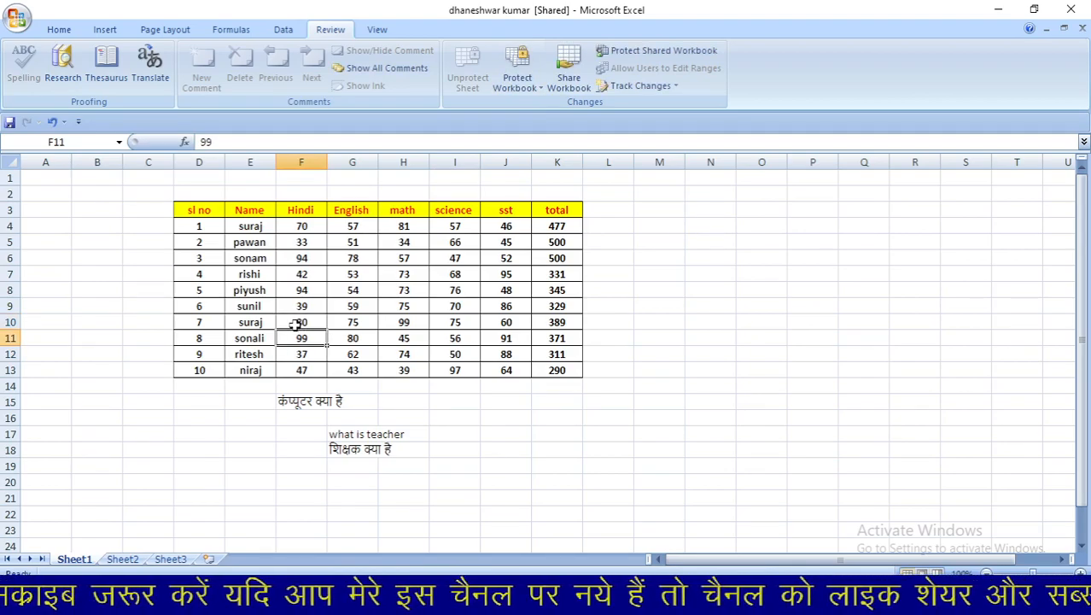
type("90")
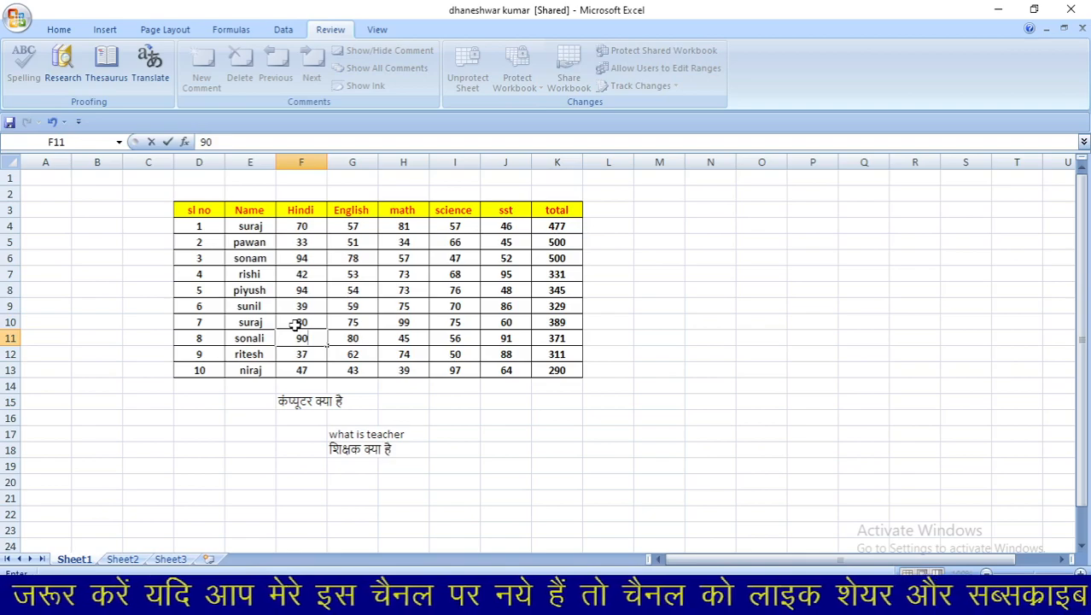
left_click(305, 371)
type("45")
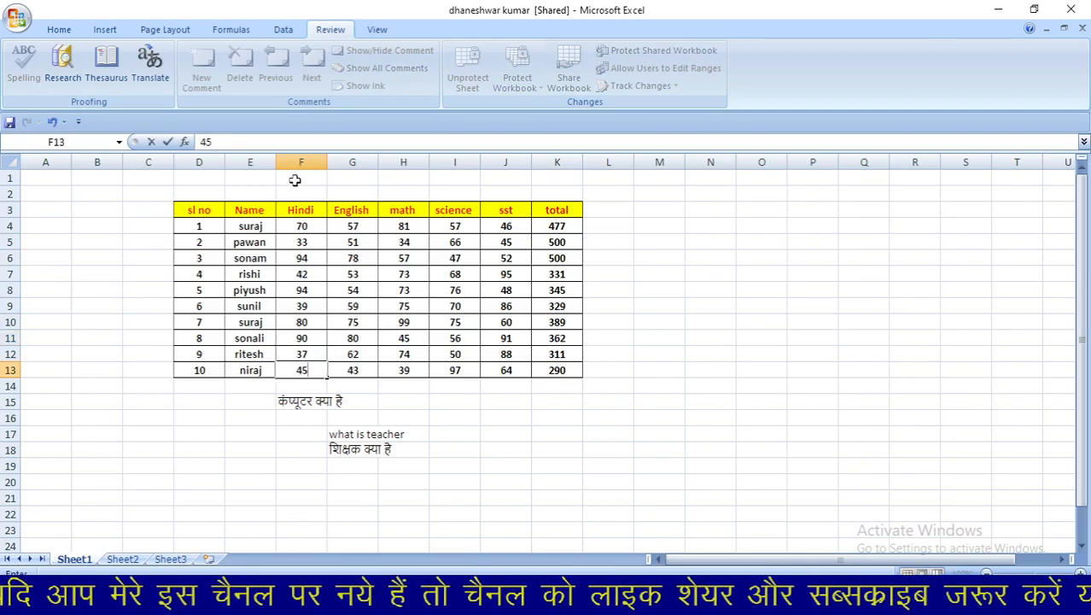
left_click(309, 226)
type("78")
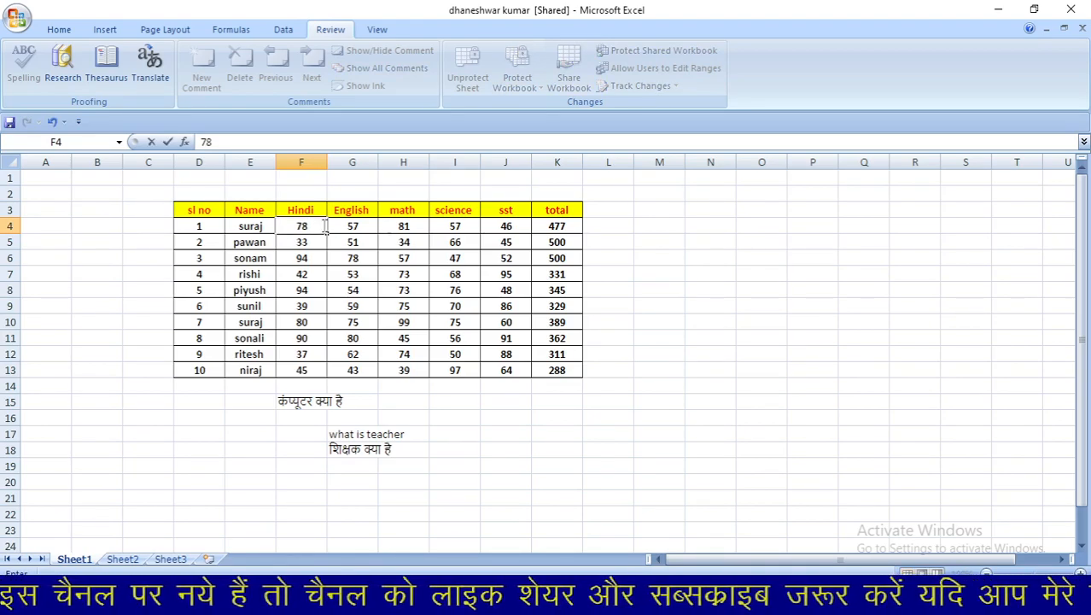
- Commit the F4 edit and turn on Highlight Changes on screen
left_click(617, 264)
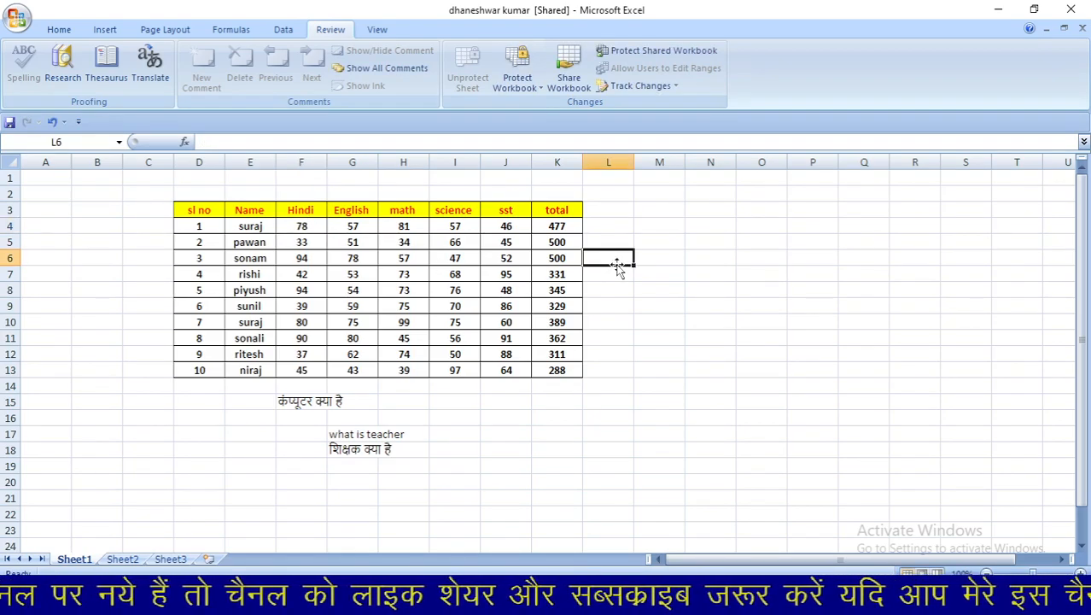
left_click(644, 88)
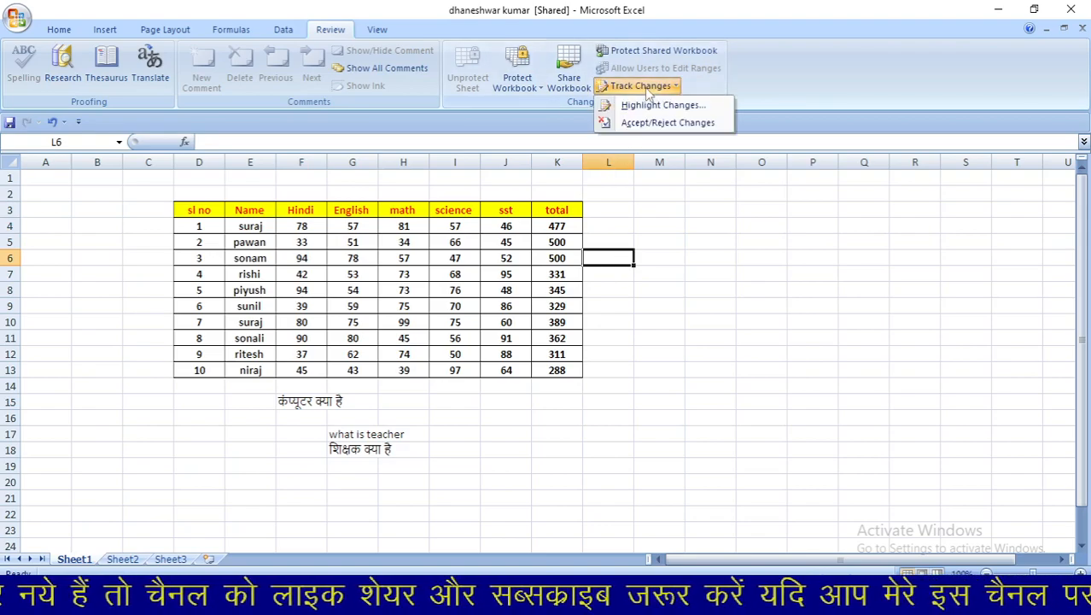
left_click(657, 106)
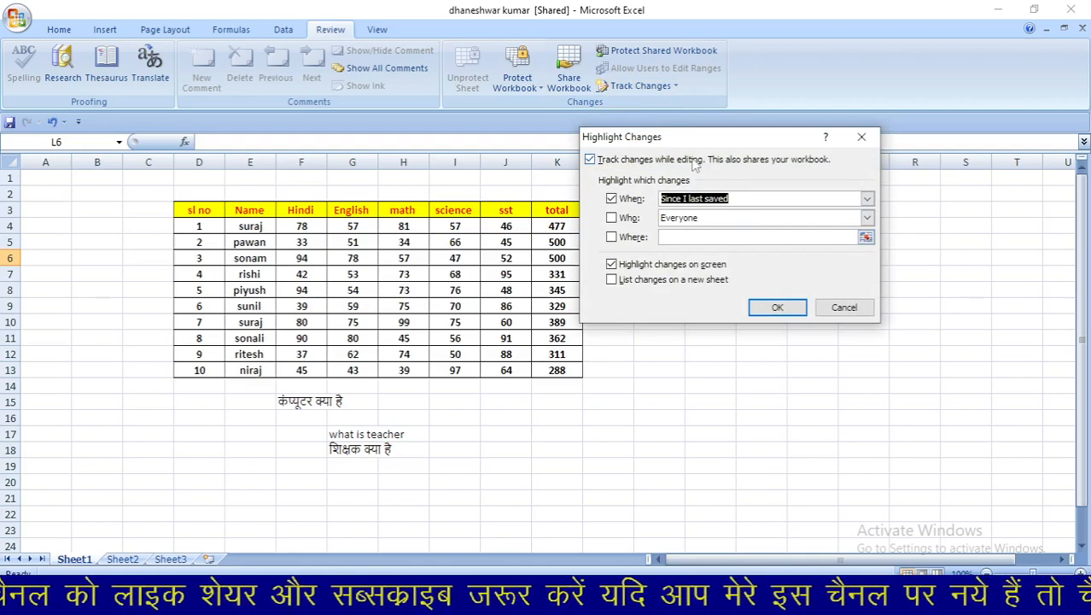
left_click(777, 307)
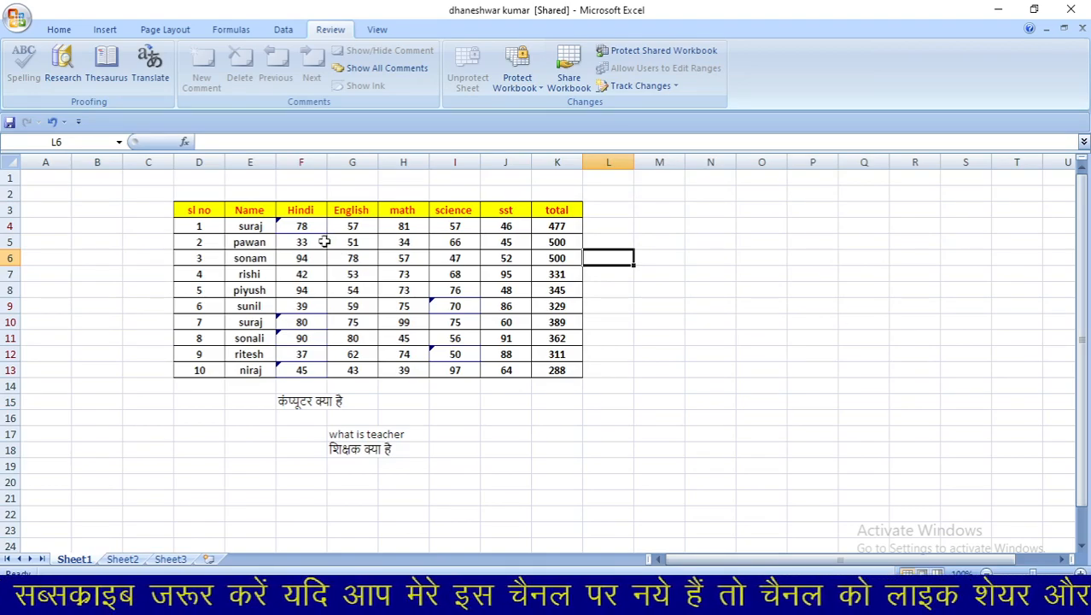
- Read the change notes for cells F4, F13 and I9
left_click(284, 226)
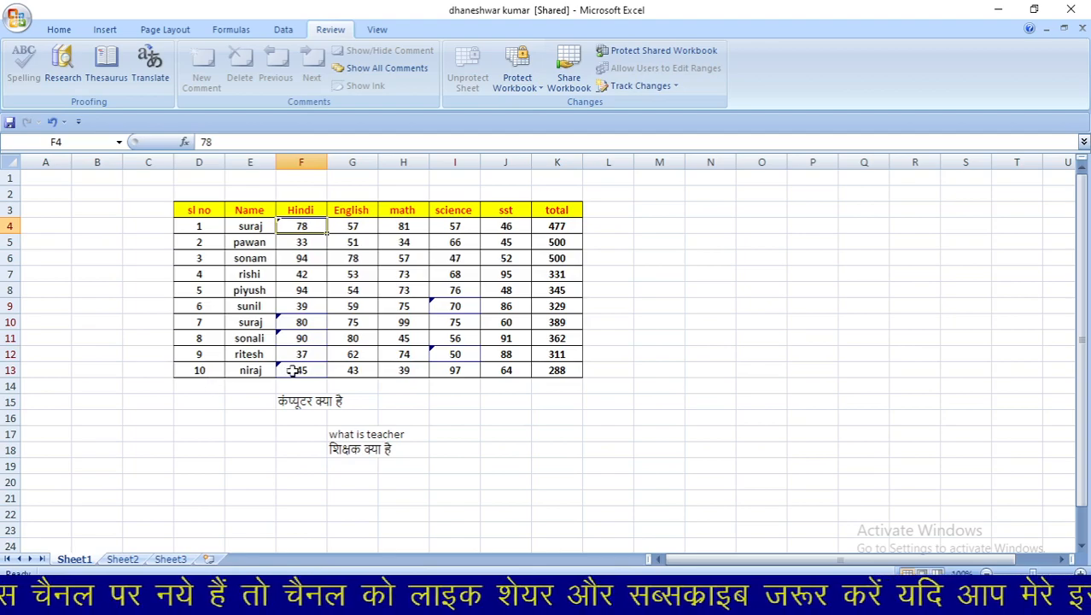
left_click(291, 370)
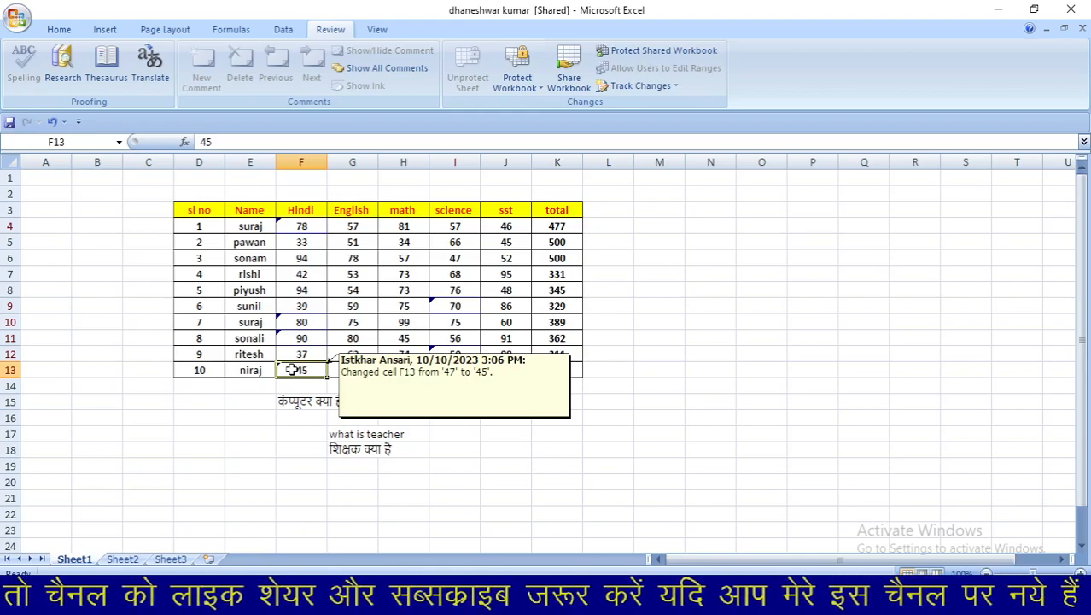
left_click(471, 306)
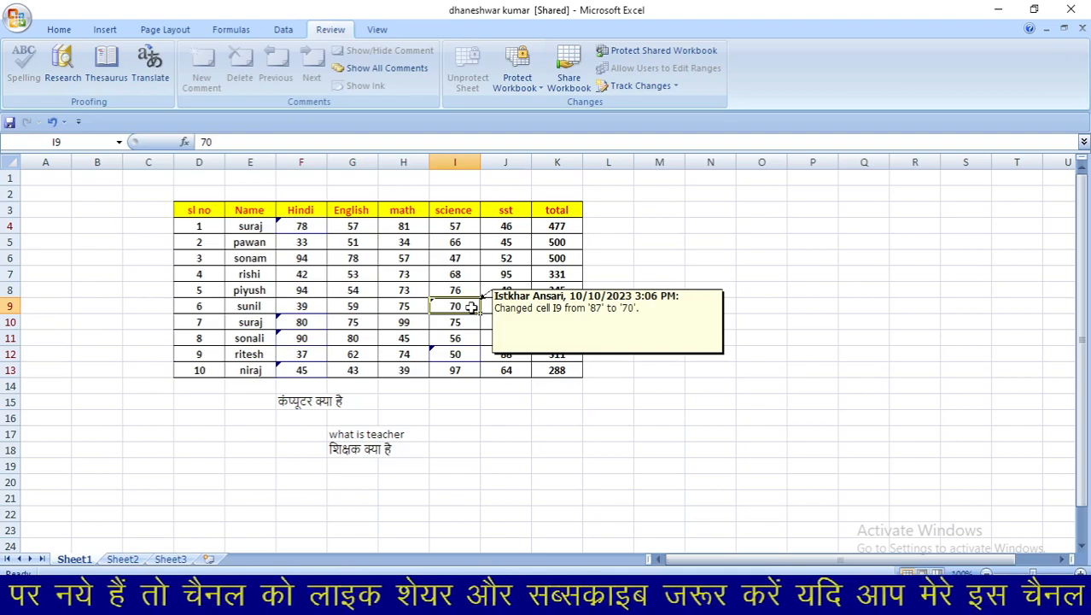
- Save the workbook and start reviewing all not-yet-reviewed changes via Accept/Reject Changes
left_click(640, 86)
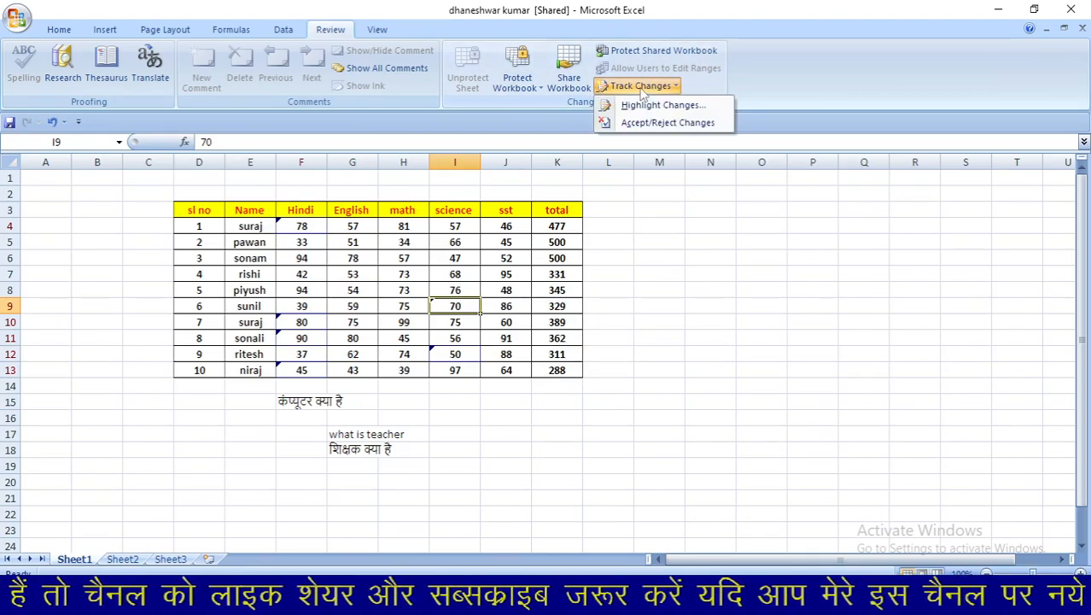
left_click(649, 124)
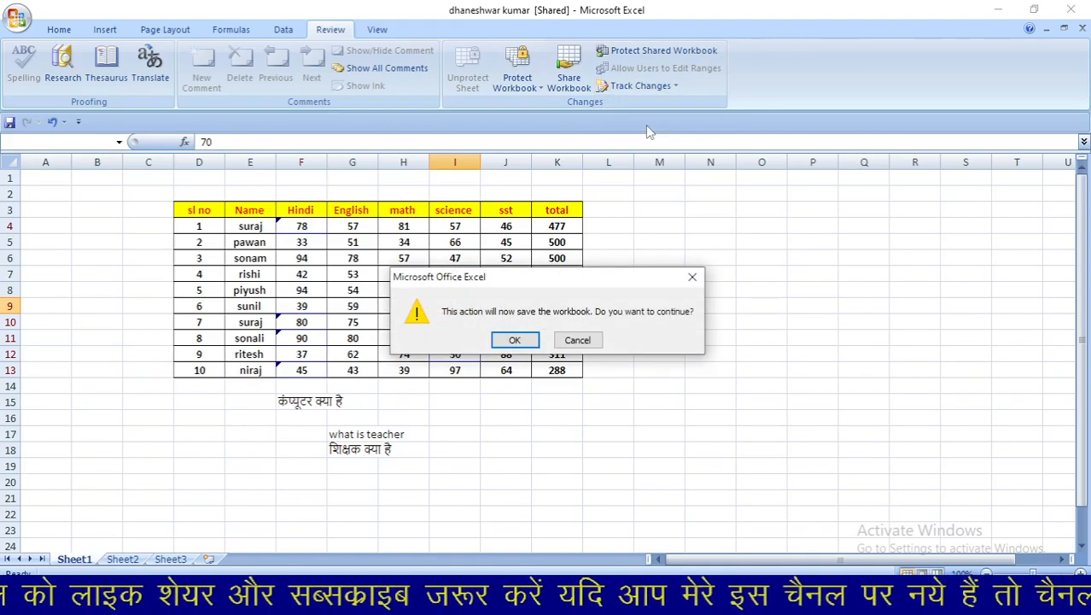
left_click(515, 342)
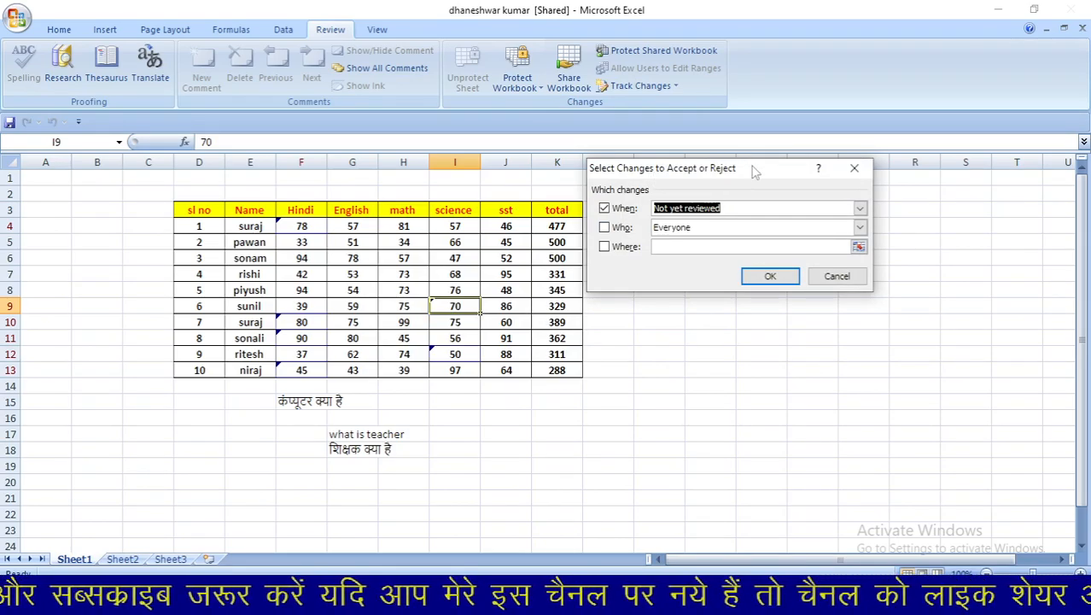
left_click_drag(746, 168, 784, 171)
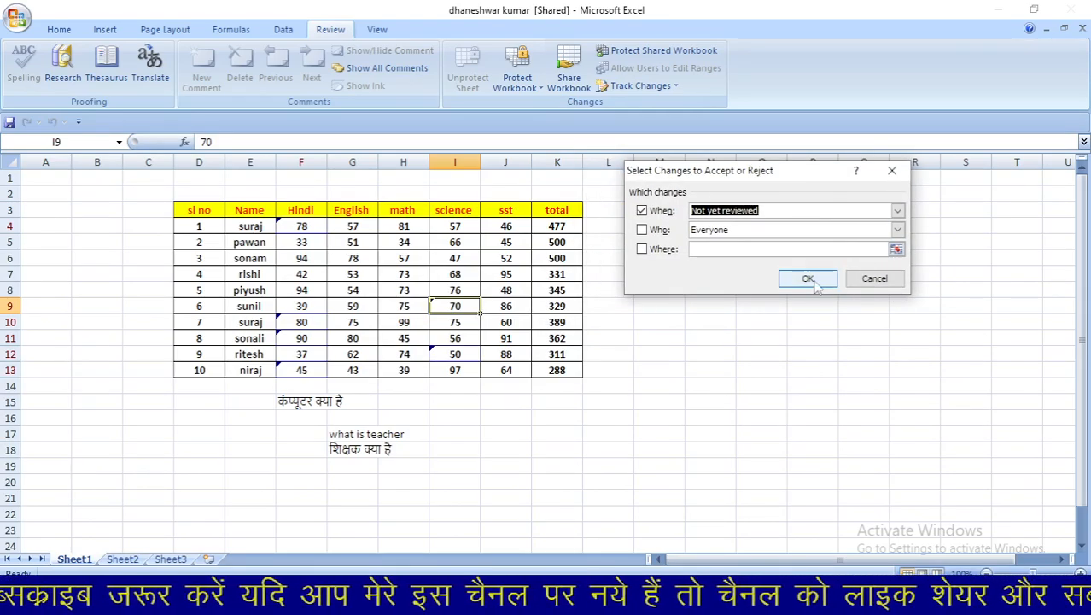
left_click(814, 280)
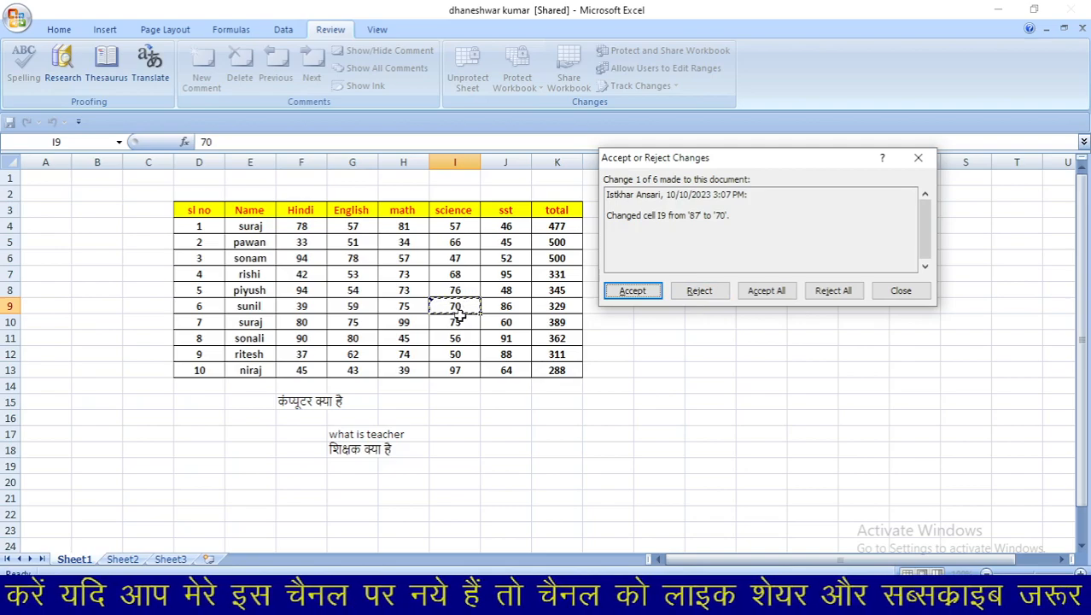
- Reject the I9 change, then reject all five remaining changes
left_click(700, 292)
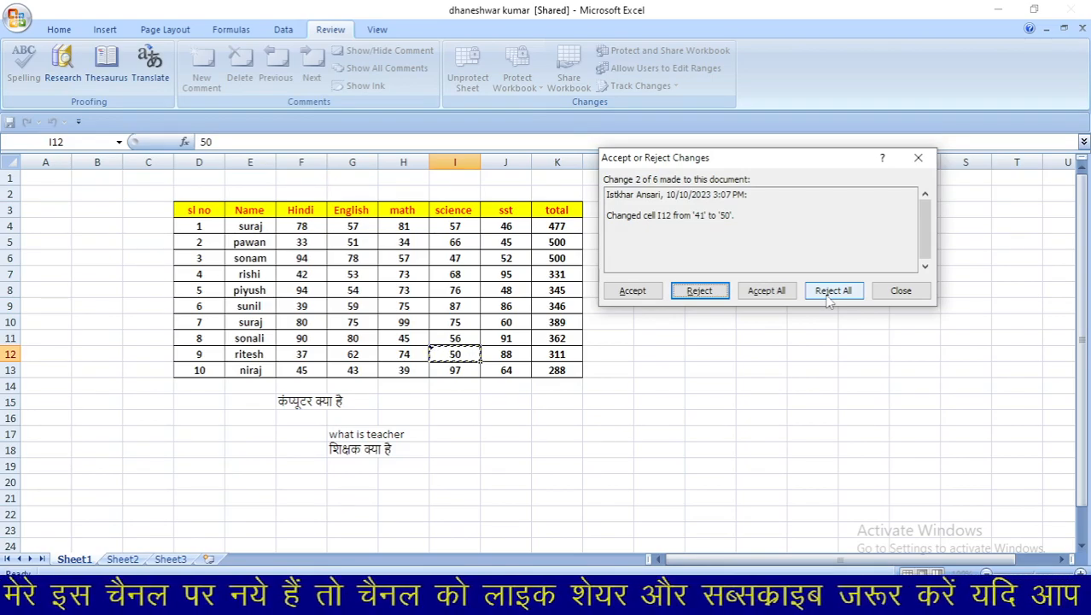
left_click(828, 293)
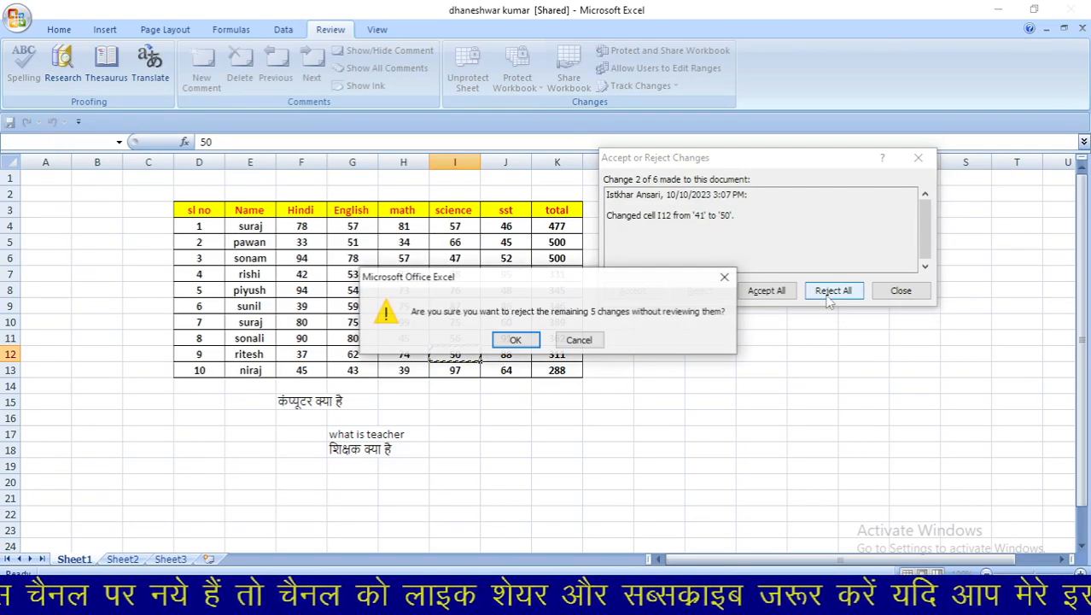
left_click(516, 340)
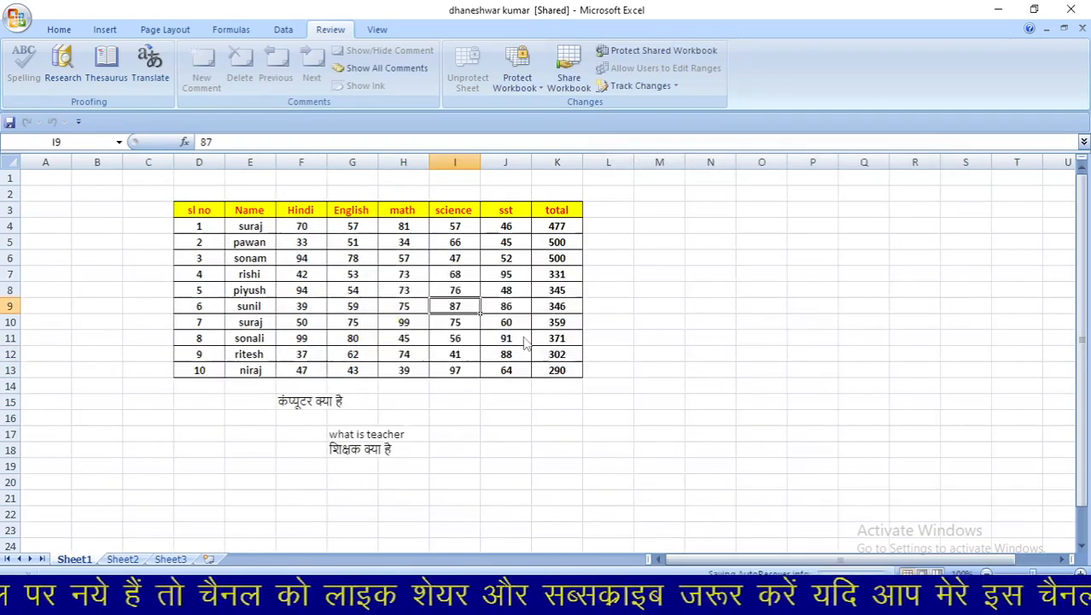